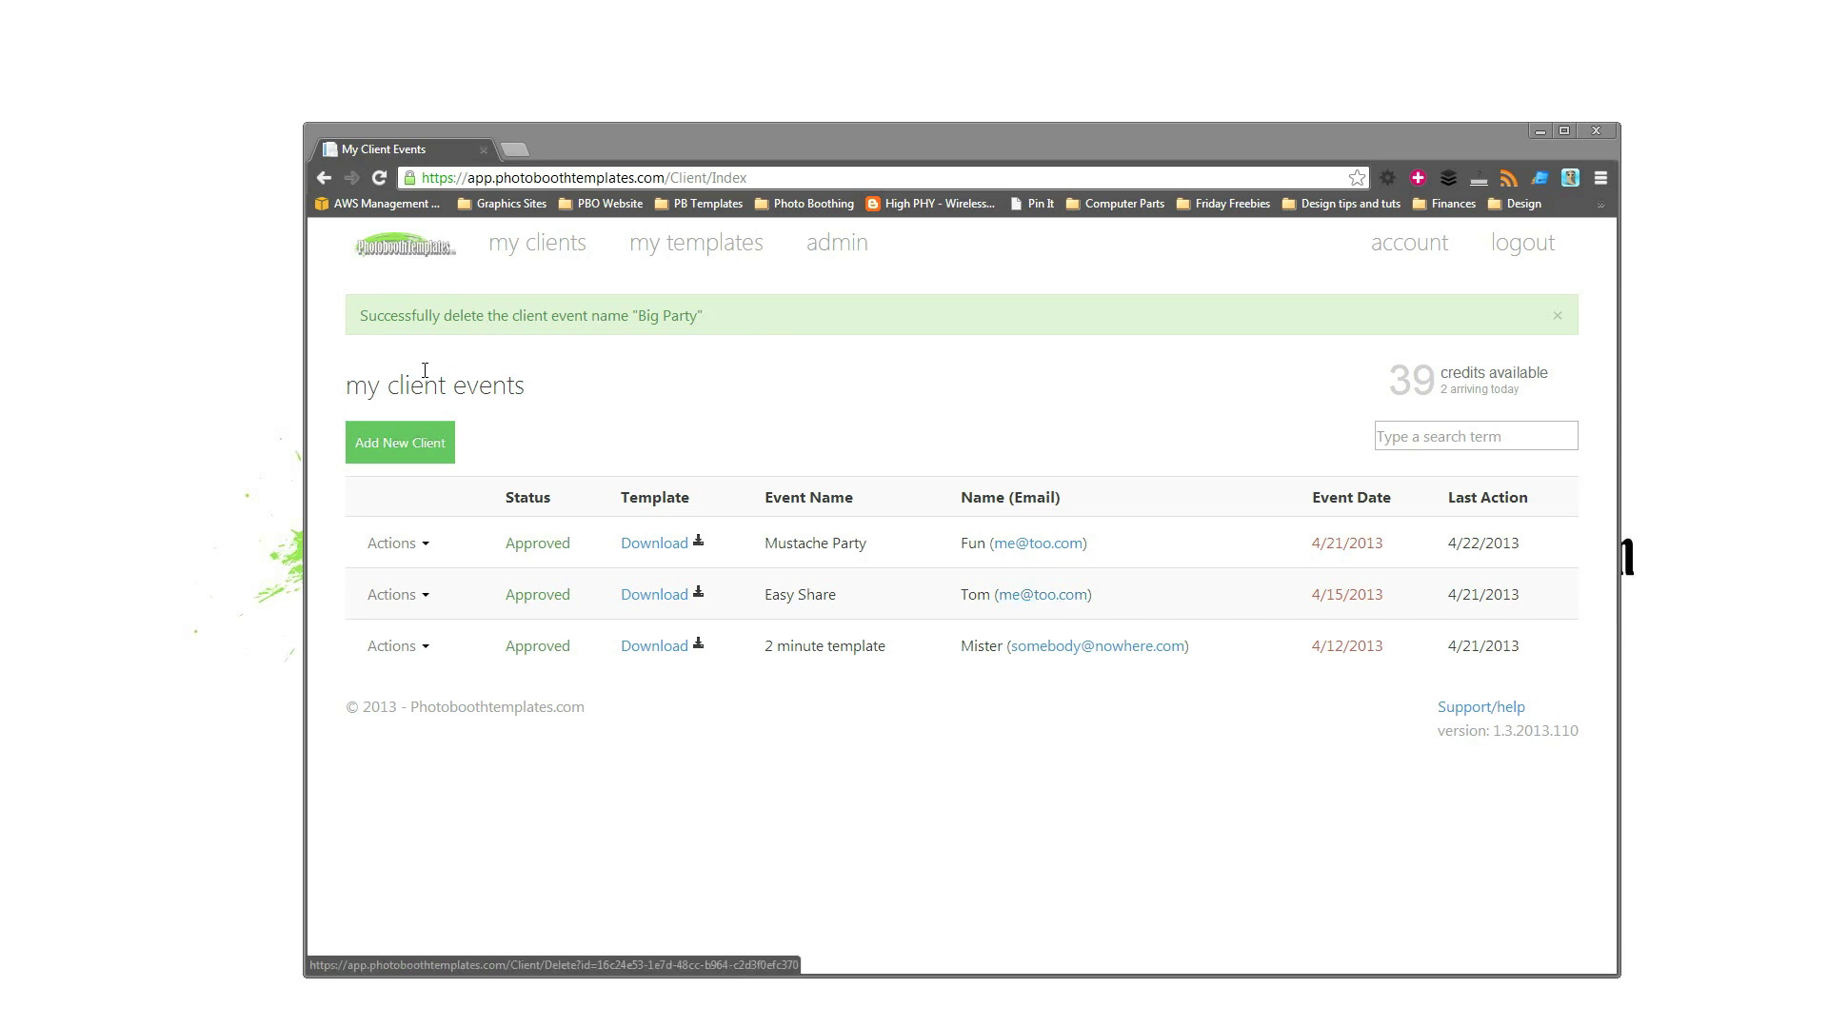
Start a new client event named 'Big Prty' dated May 4, 2013.
{"action": "left_click", "coordinate": [420, 443]}
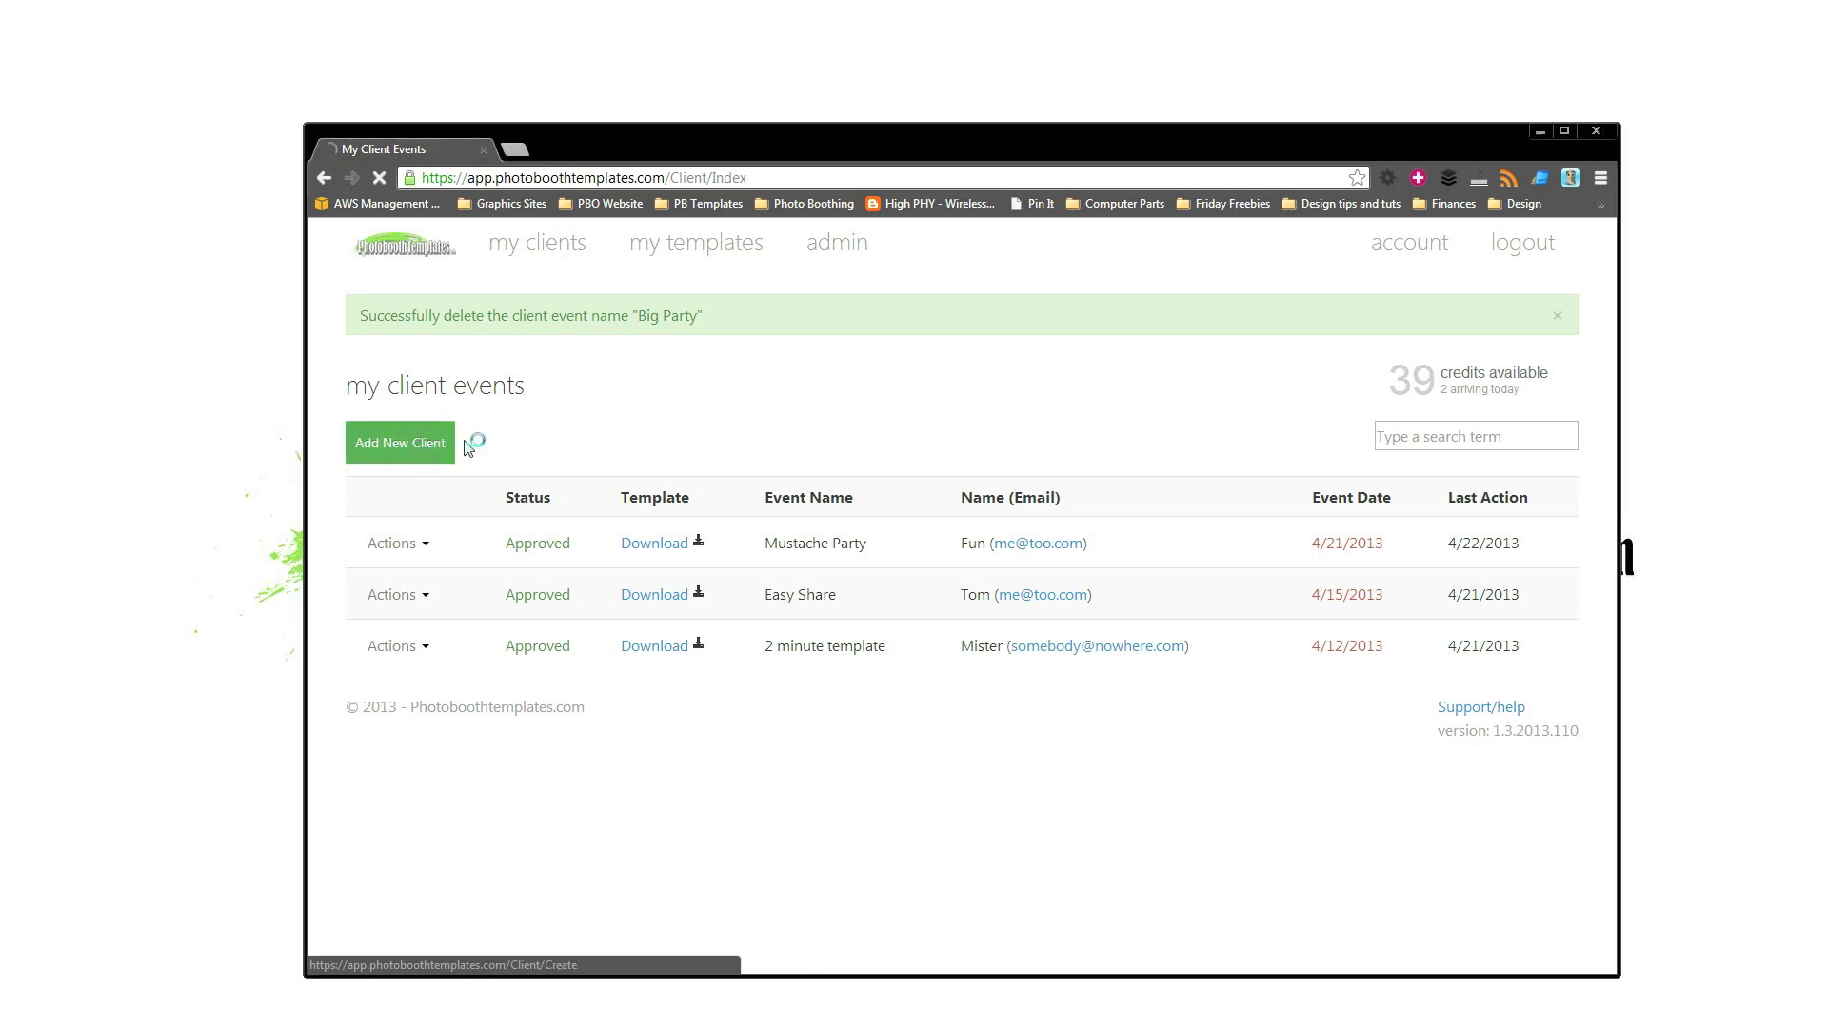
{"action": "left_click", "coordinate": [506, 400]}
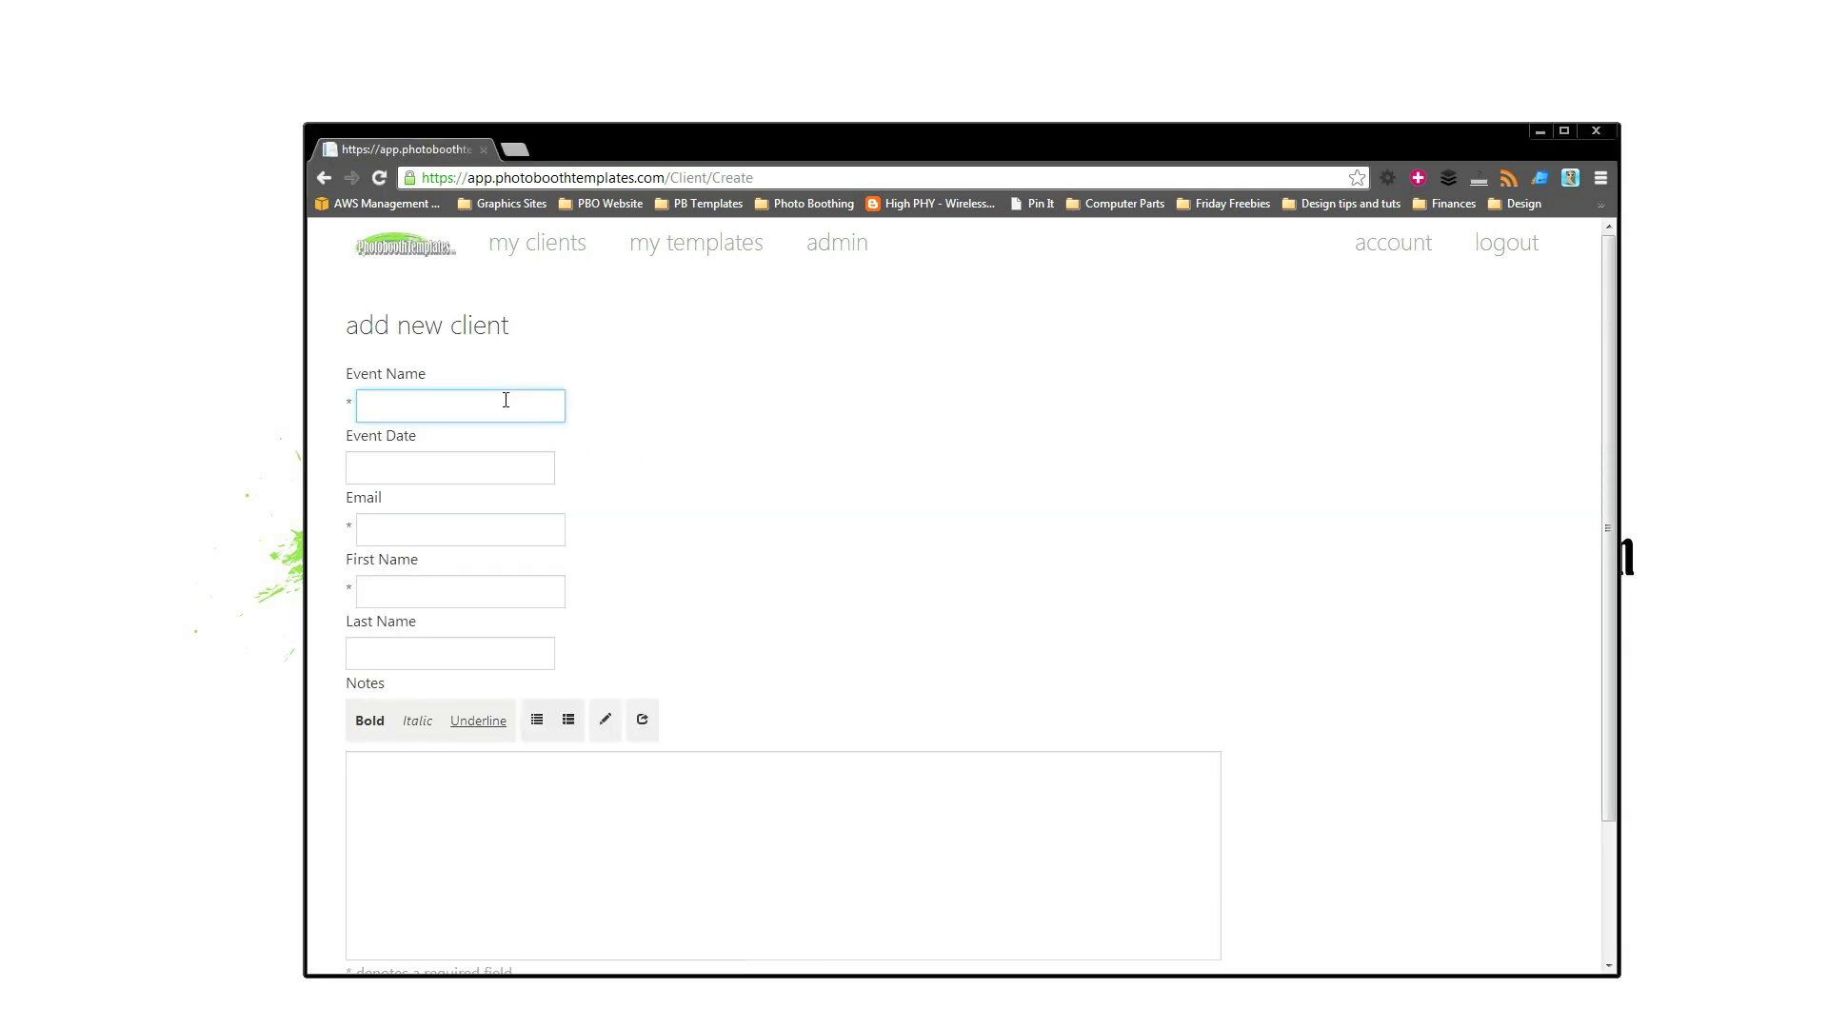
{"action": "type", "text": "Big Prty"}
{"action": "key", "text": "Tab"}
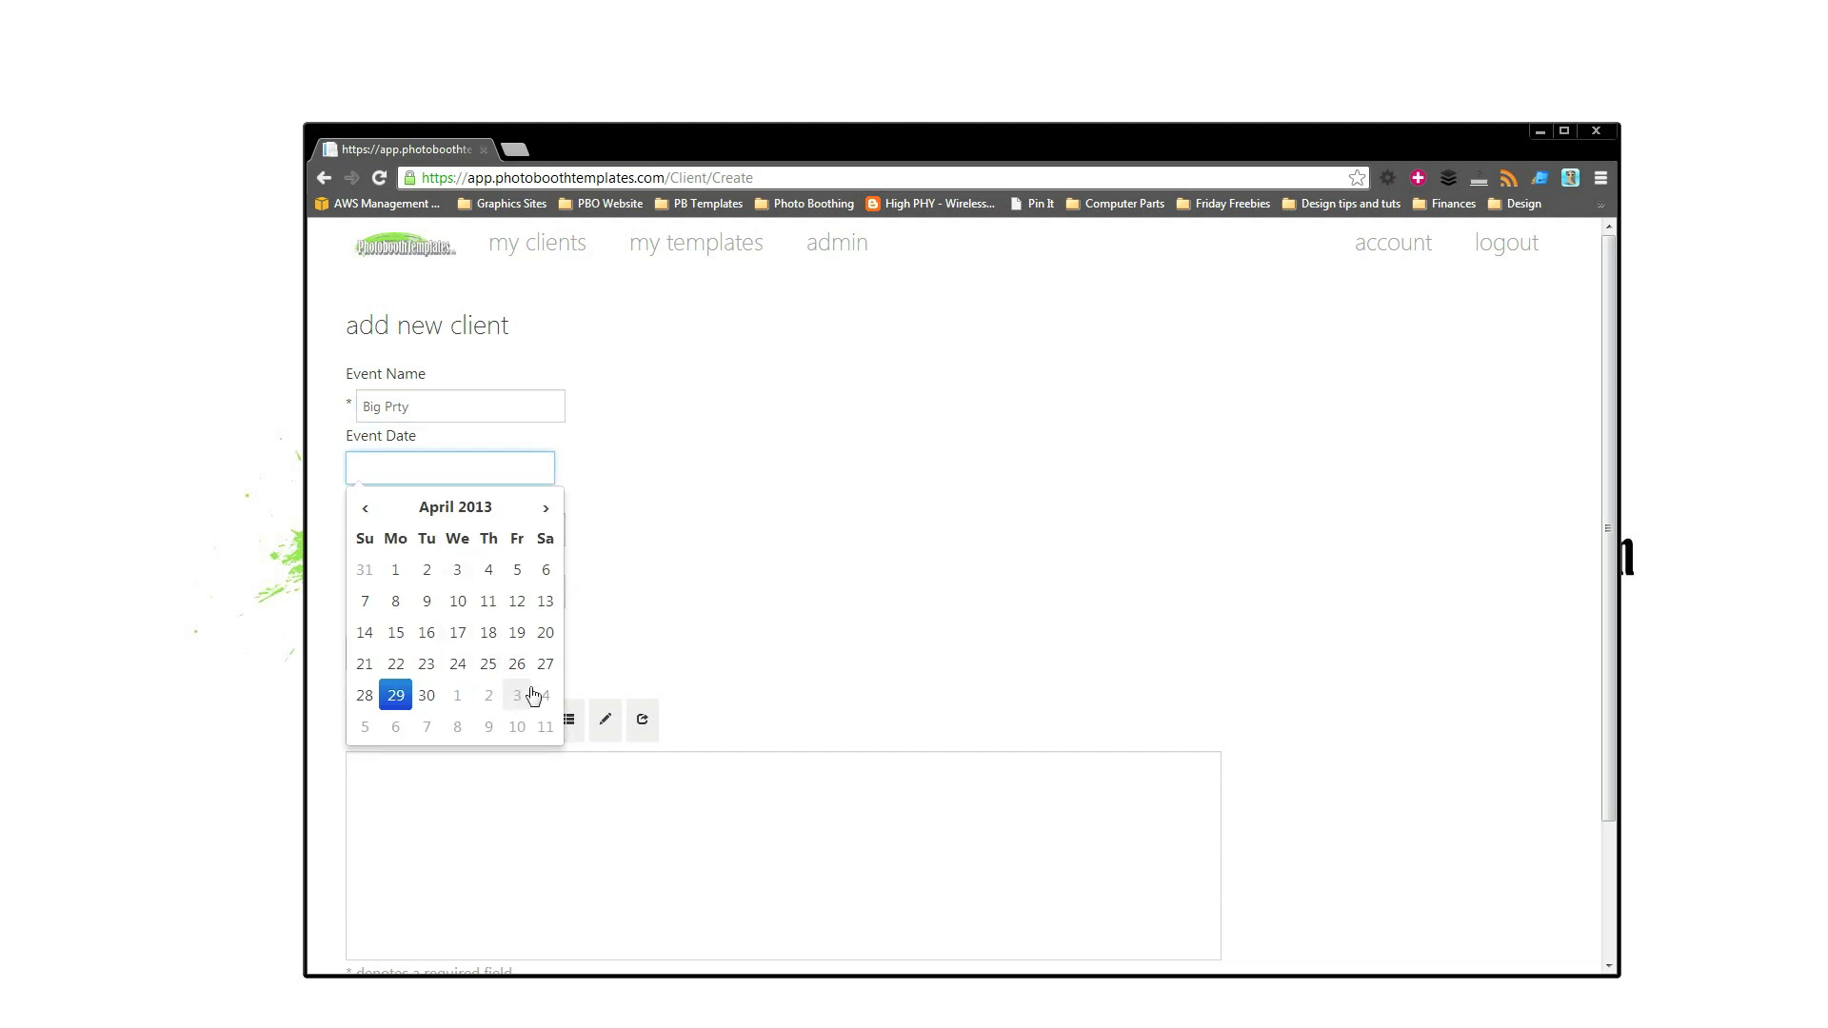
{"action": "left_click", "coordinate": [541, 700]}
{"action": "left_click", "coordinate": [829, 562]}
Fill in the client's email address, accepting the suggested match.
{"action": "left_click", "coordinate": [493, 588]}
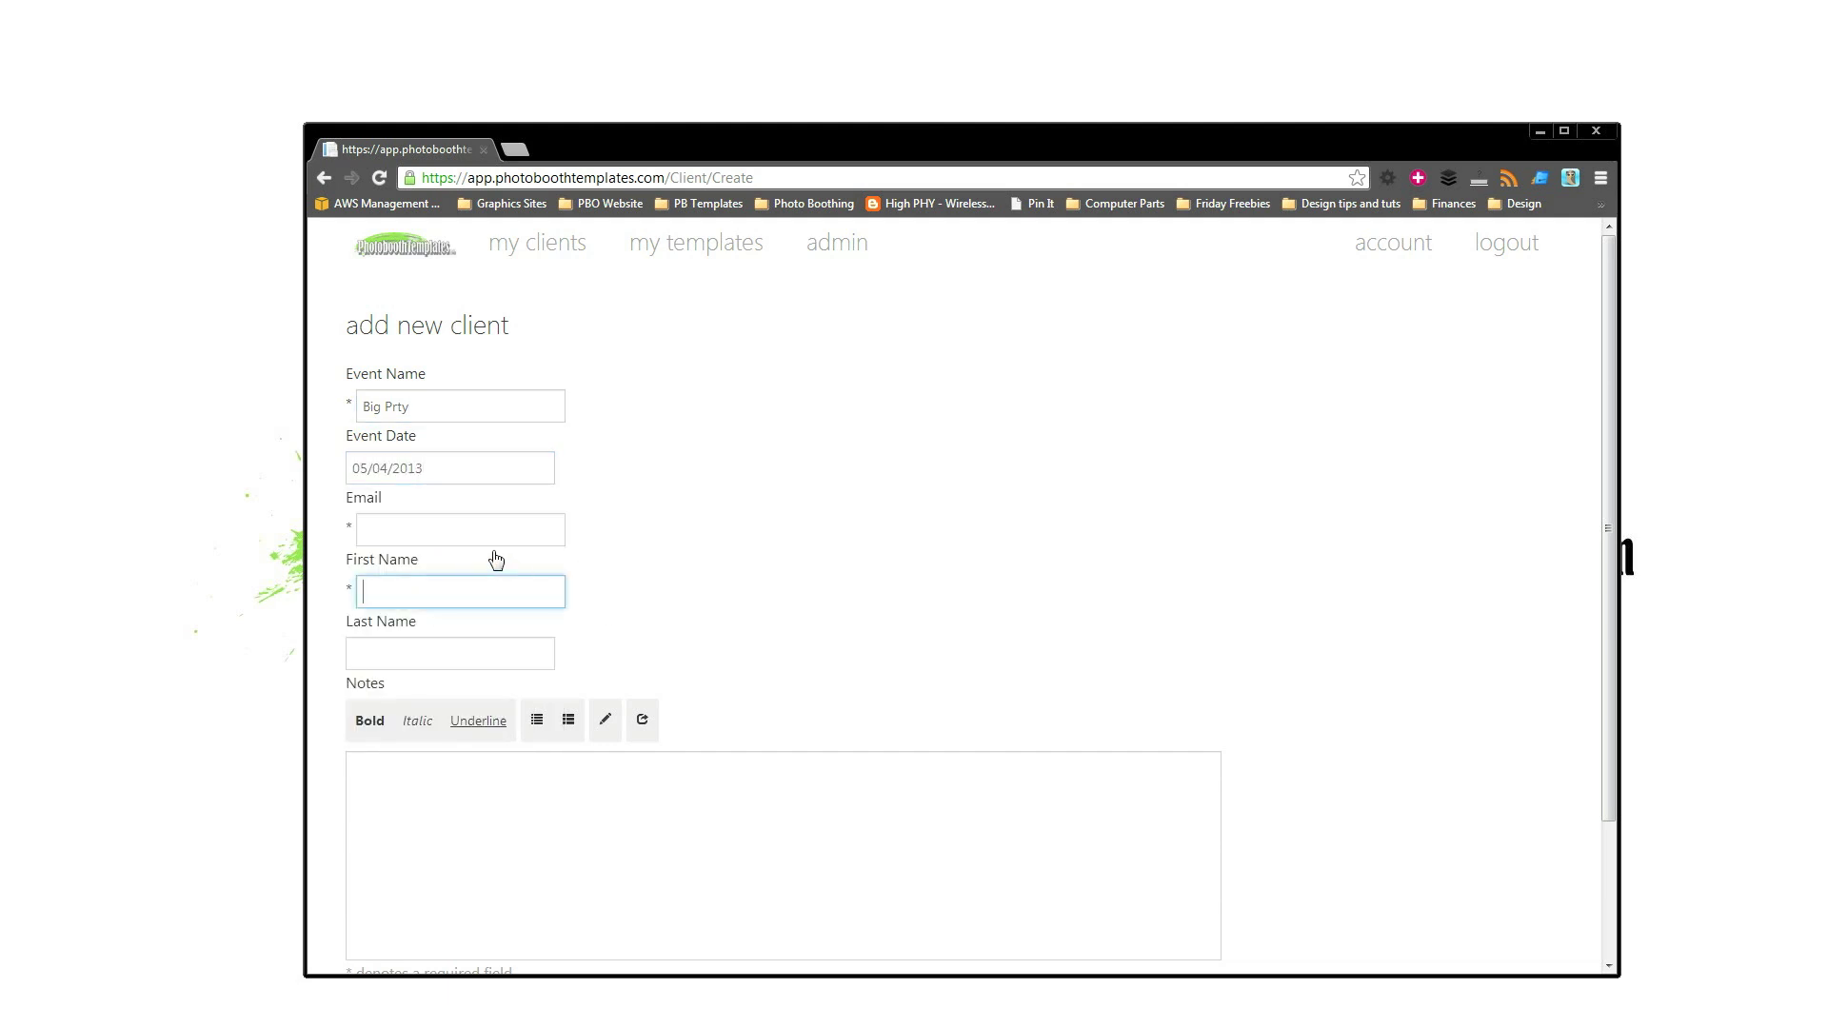
{"action": "left_click", "coordinate": [468, 535]}
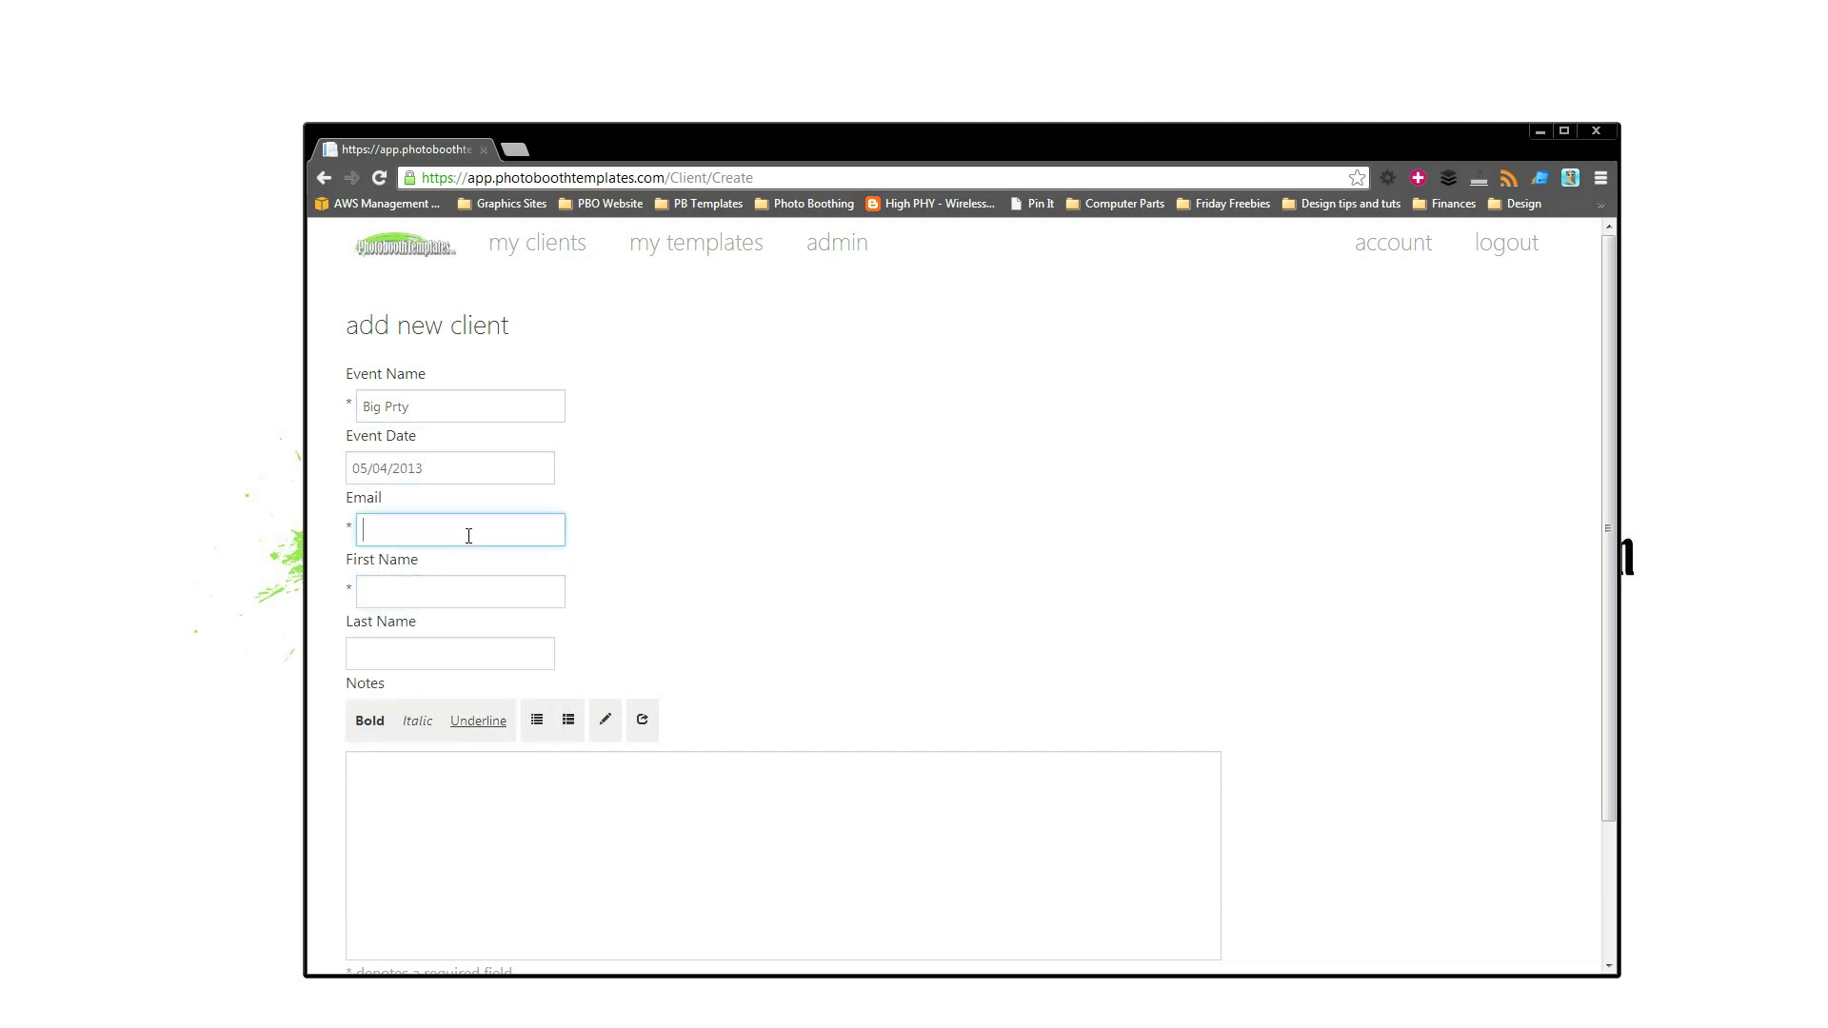
{"action": "type", "text": "photoboothtemp"}
{"action": "key", "text": "Down"}
{"action": "key", "text": "Tab"}
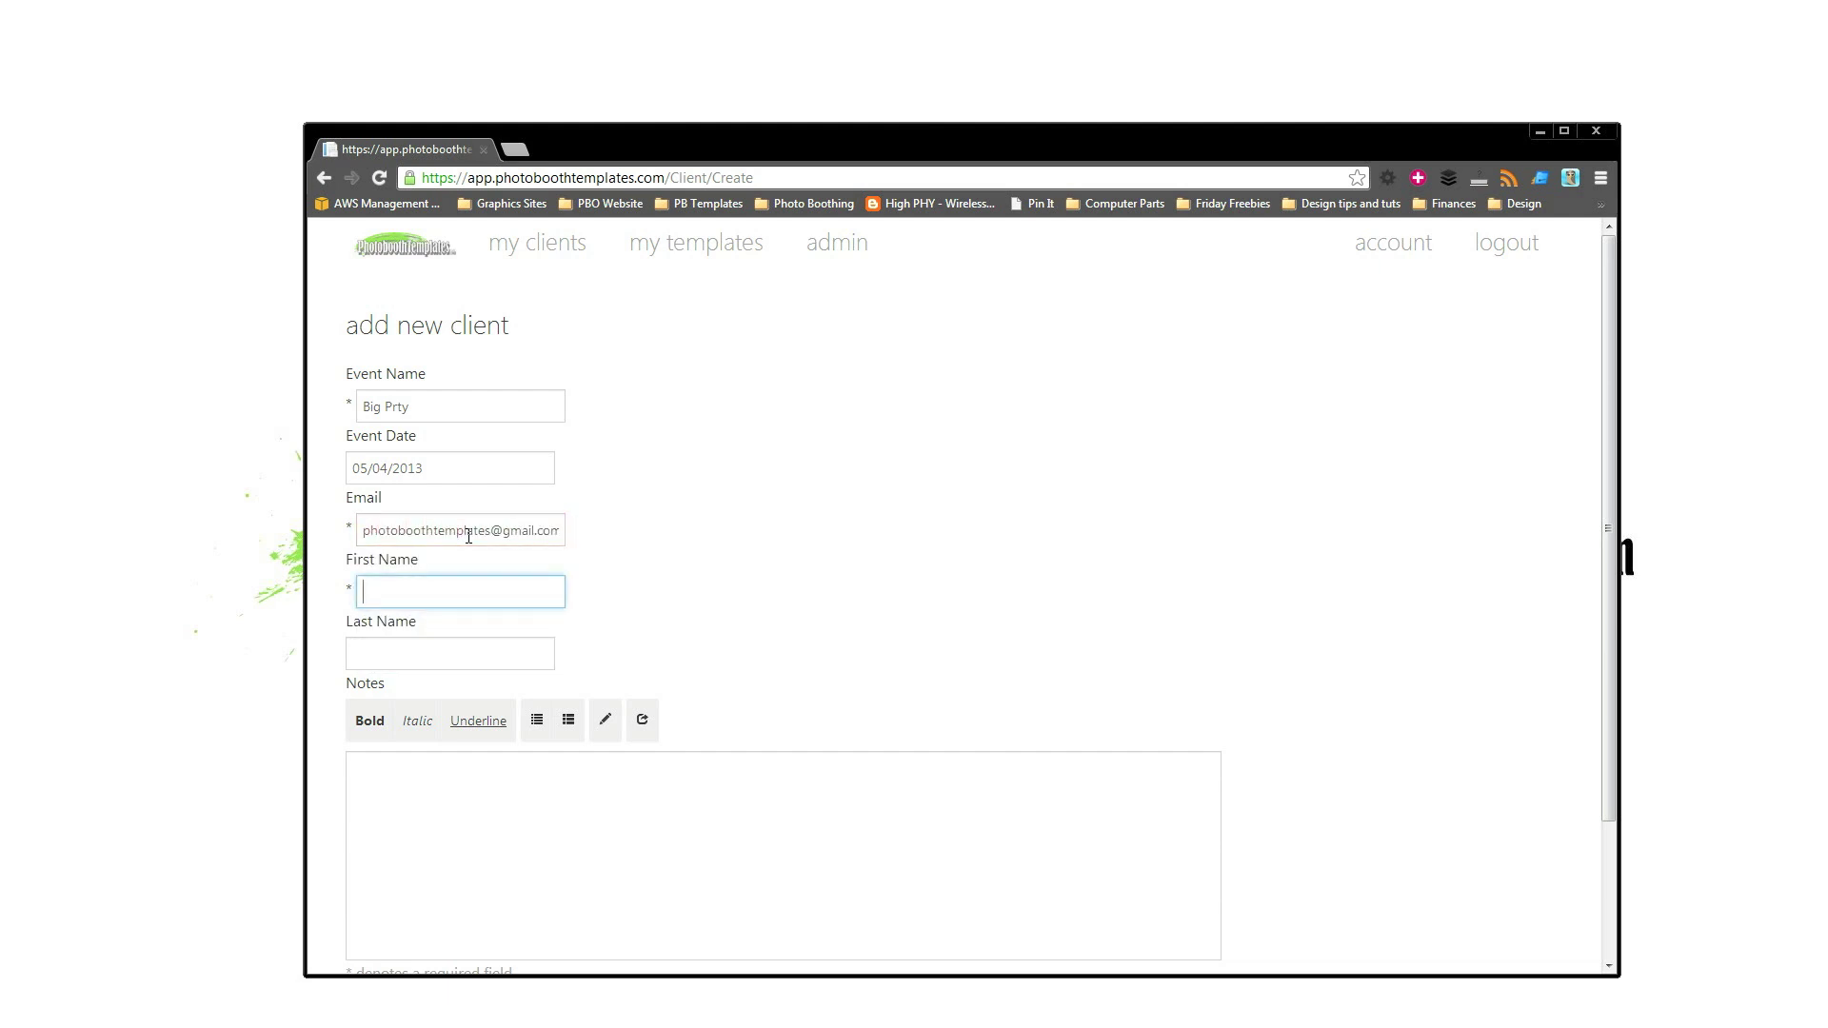
Enter the client's first and last name and create the client event.
{"action": "key", "text": "Tab"}
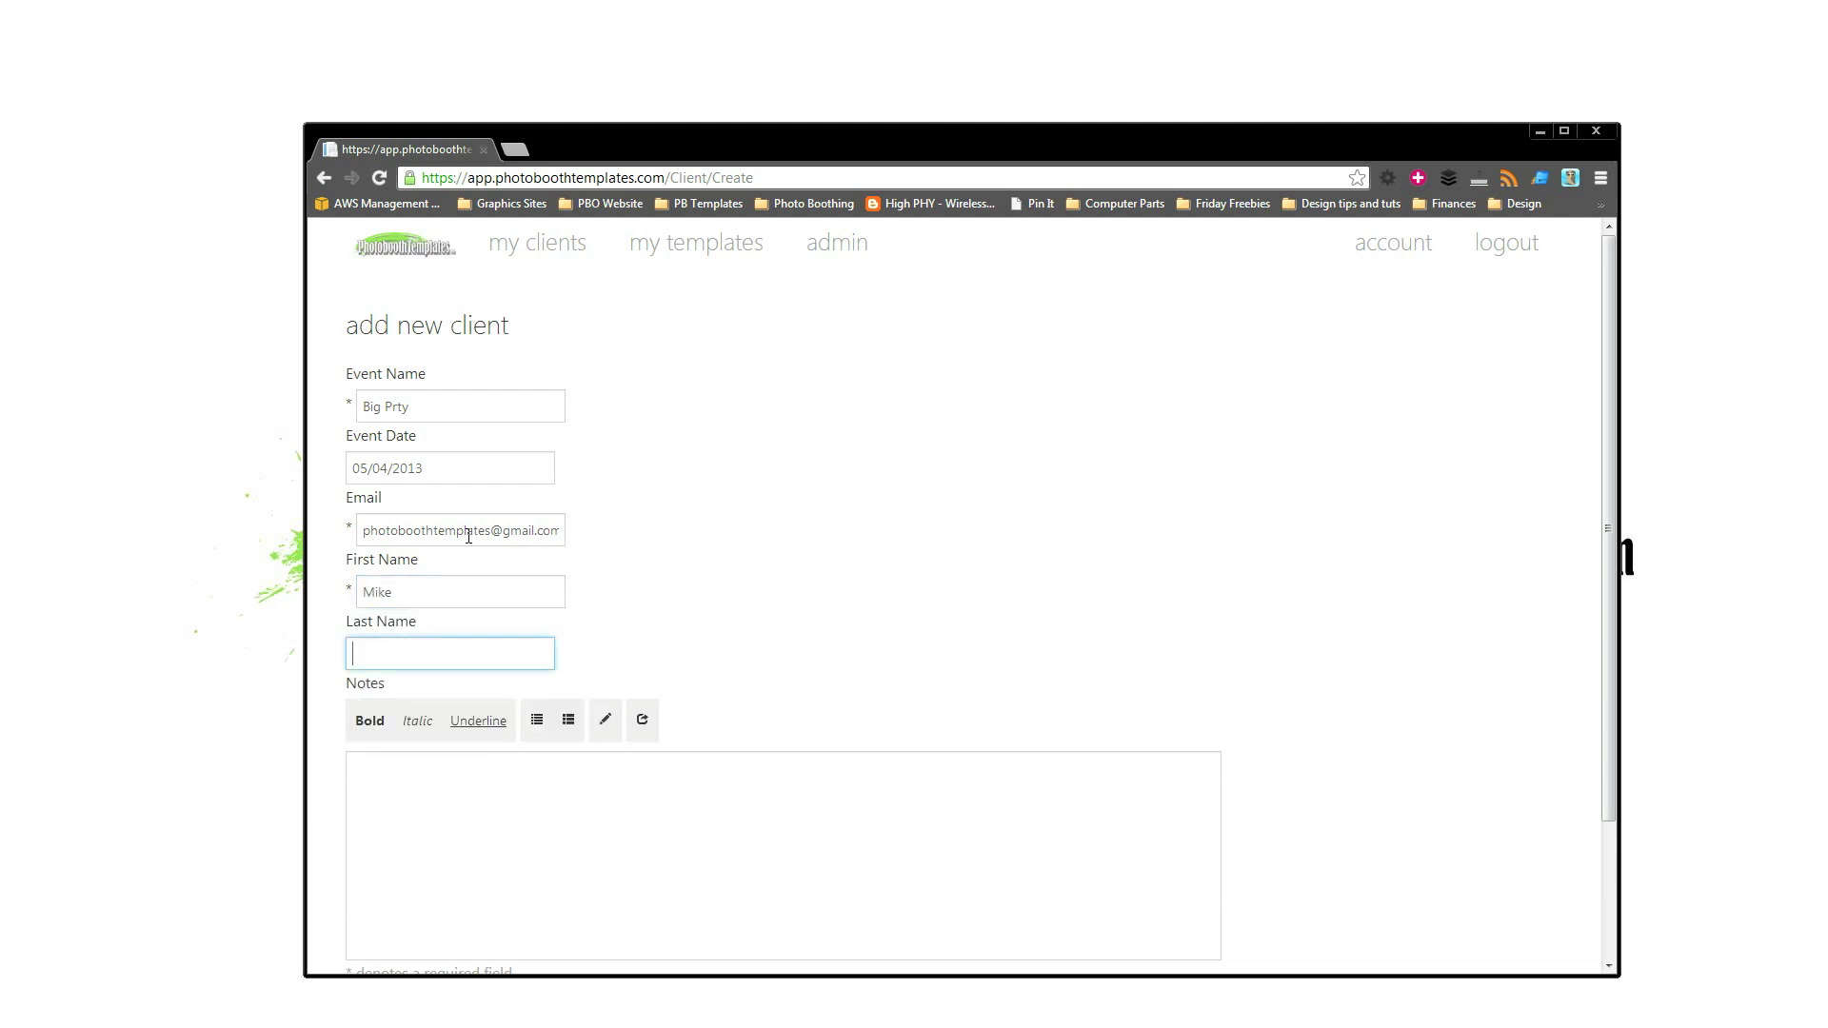
{"action": "key", "text": "Tab"}
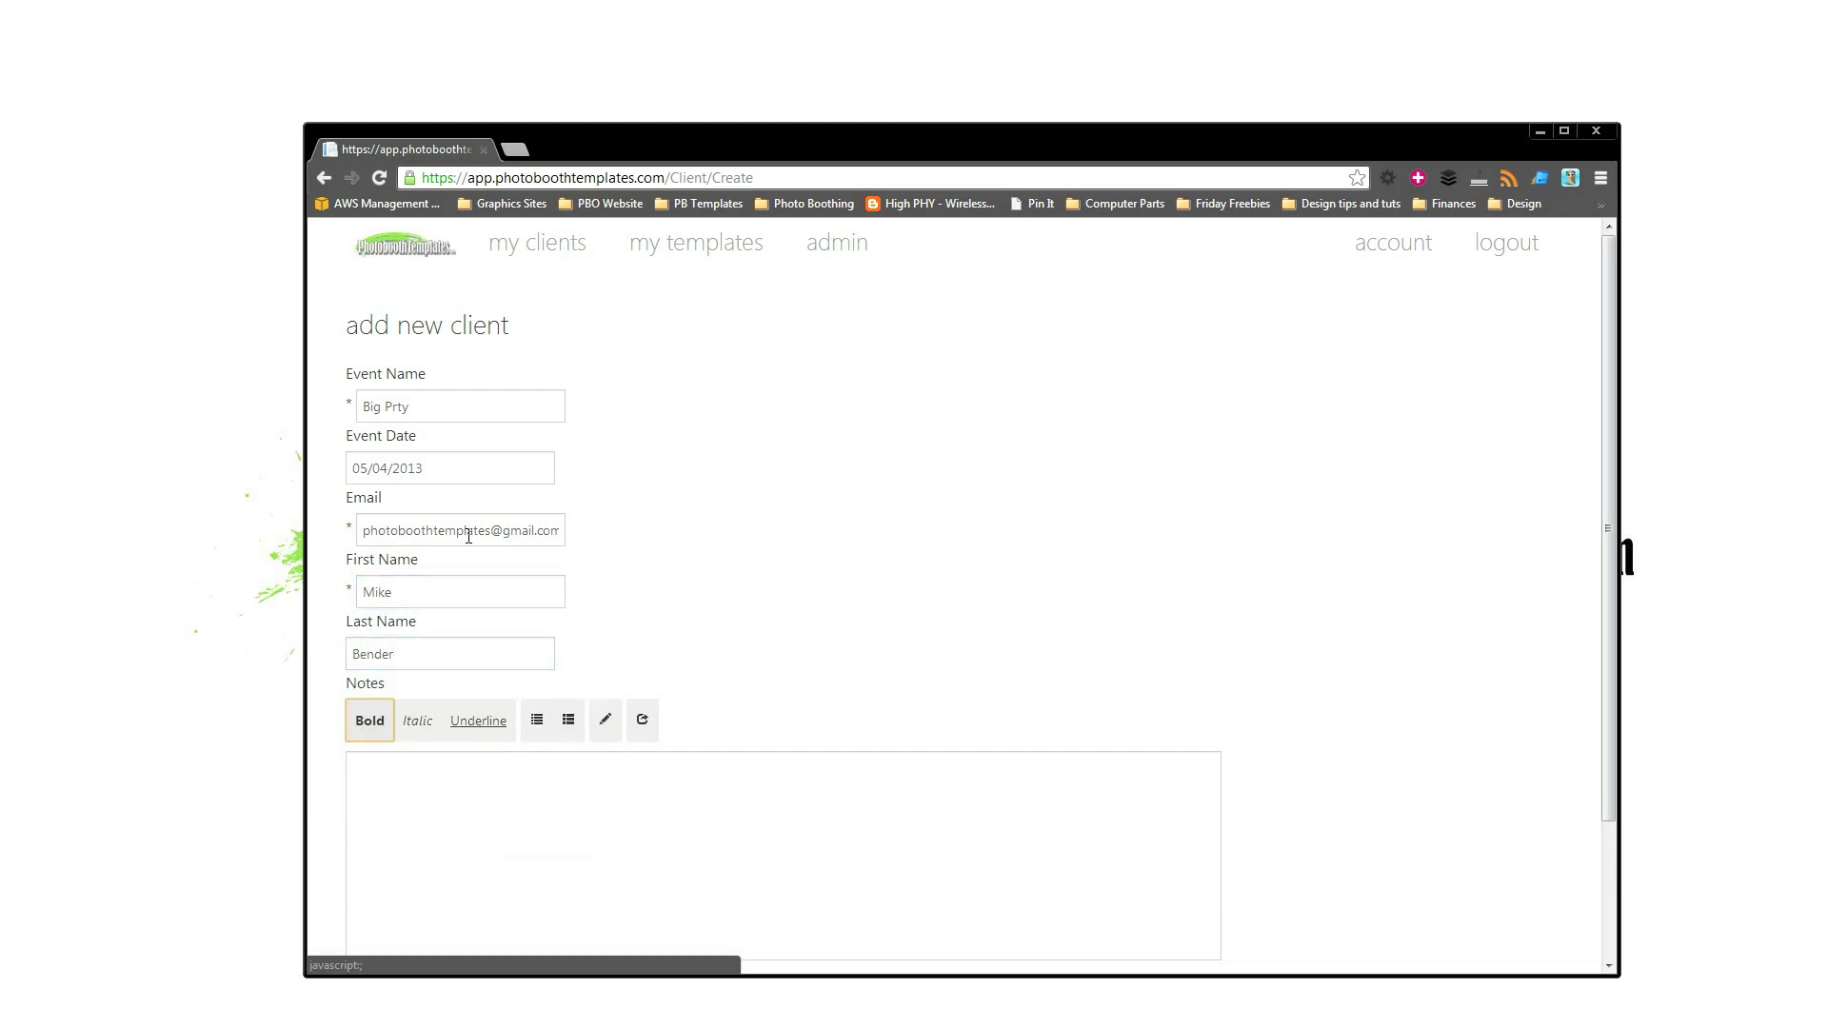
{"action": "scroll", "coordinate": [771, 599], "scroll_direction": "down", "scroll_amount": 2}
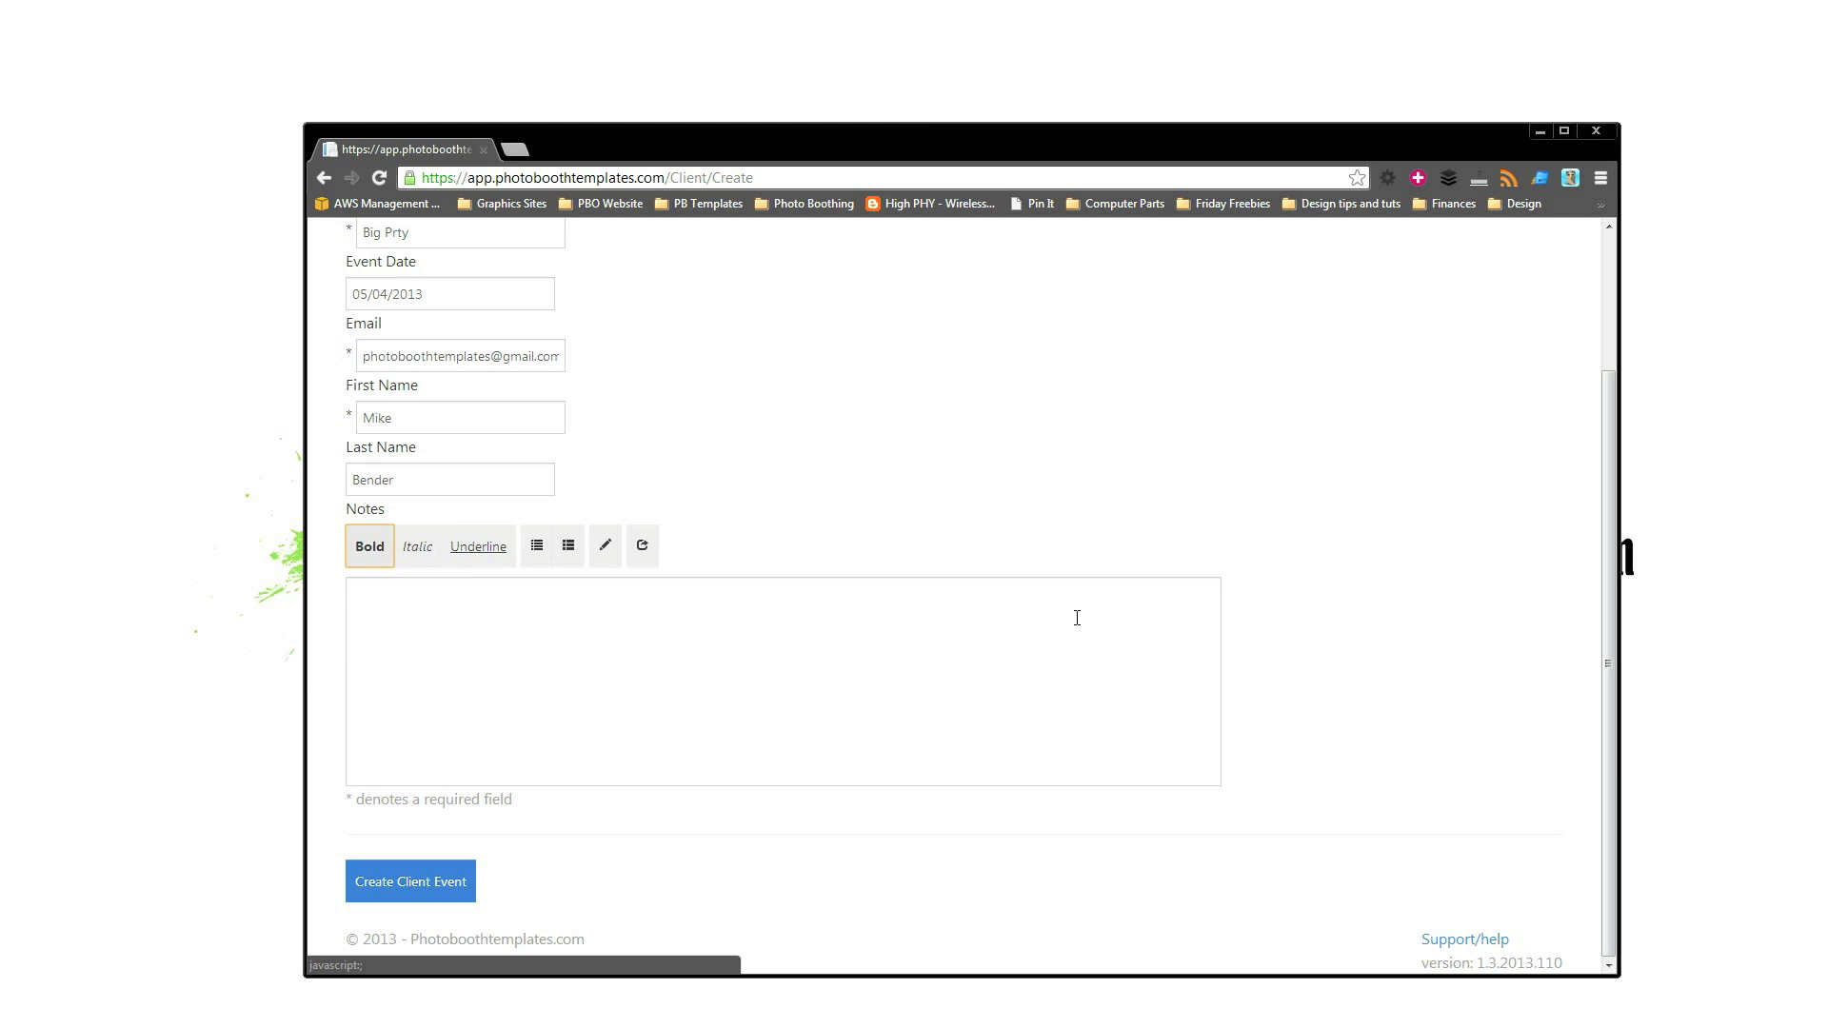
{"action": "left_click", "coordinate": [459, 900]}
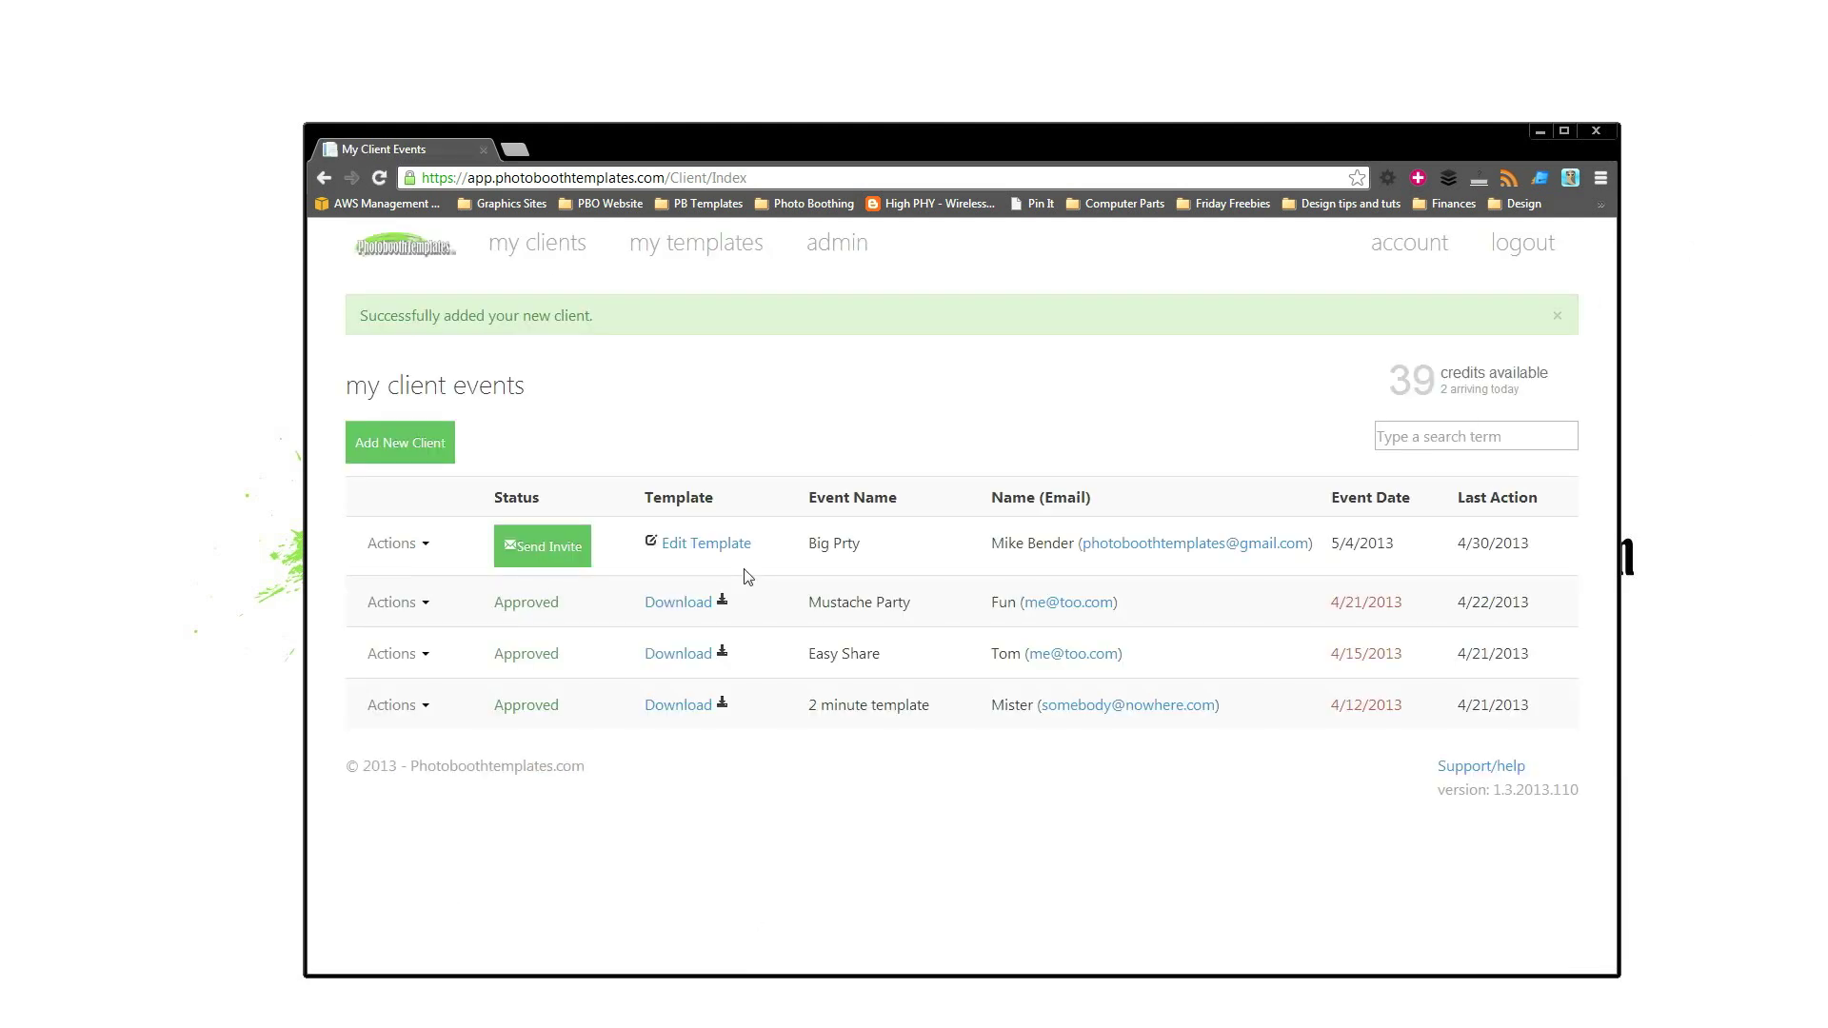
Send the Big Prty client an invitation to design their template.
{"action": "left_click", "coordinate": [558, 552]}
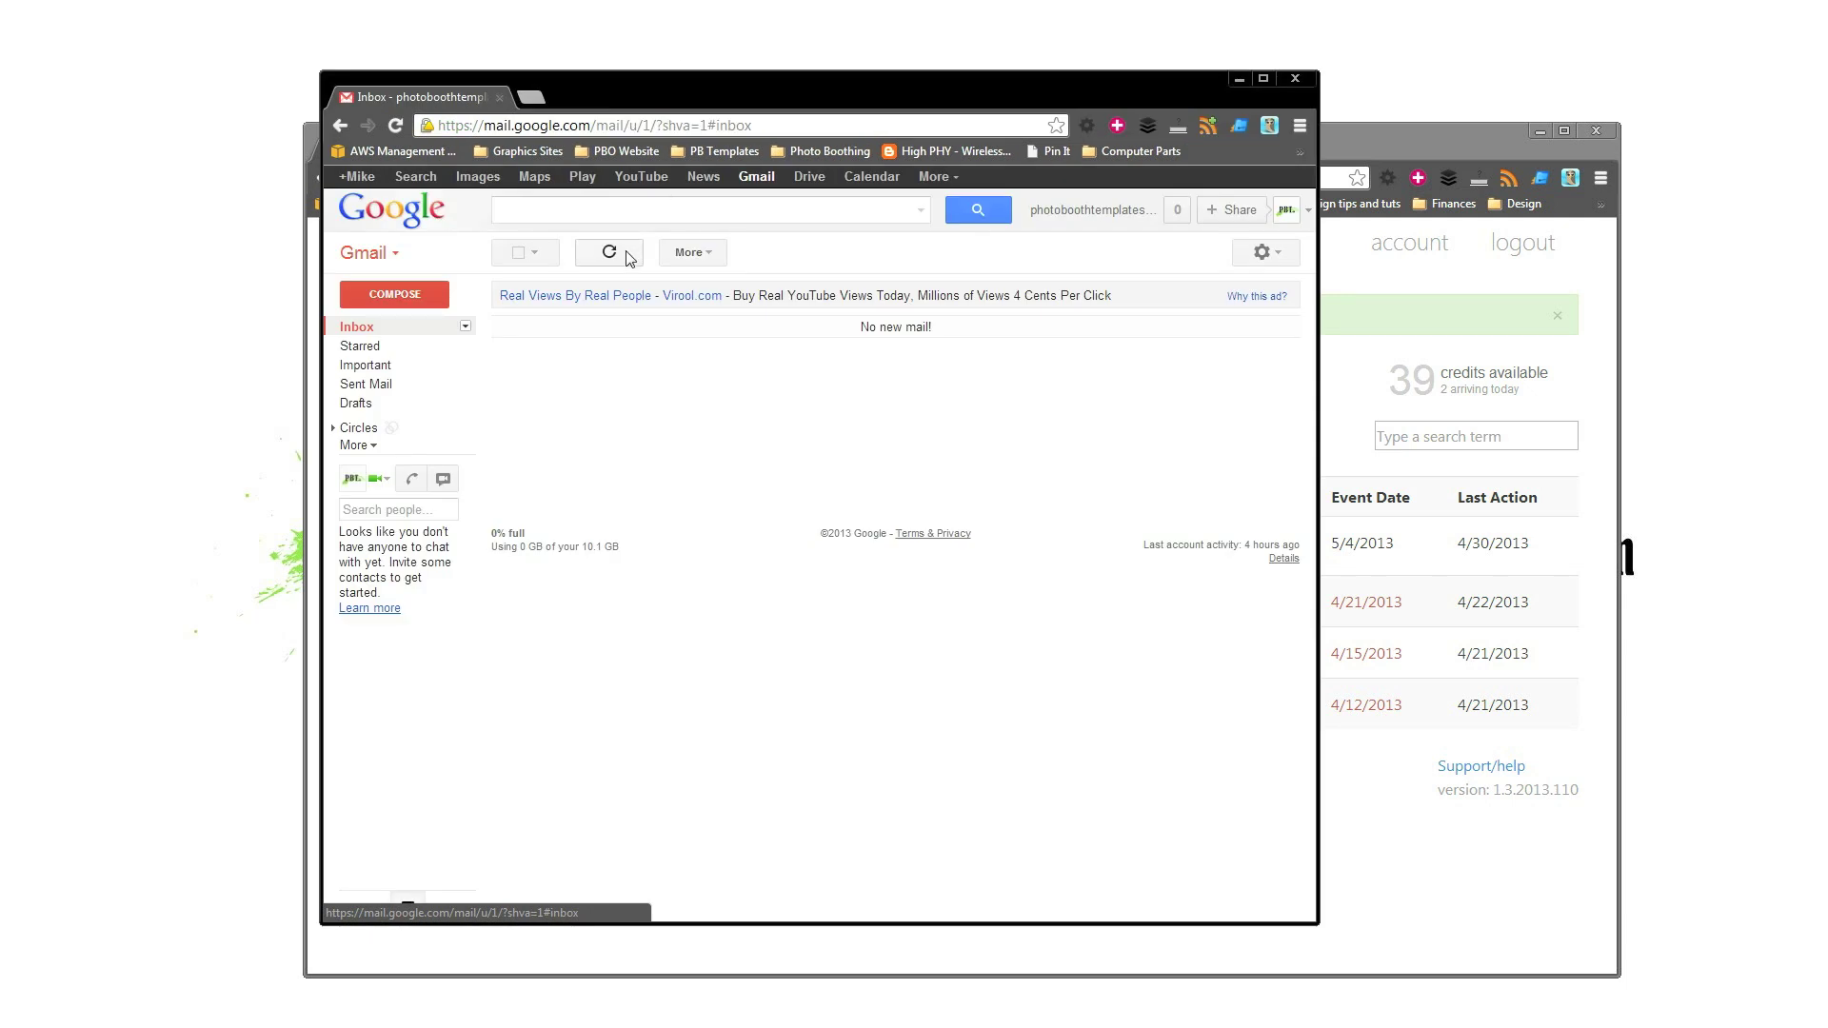
Open the new invitation email with images shown and follow its template builder link.
{"action": "left_click", "coordinate": [396, 125]}
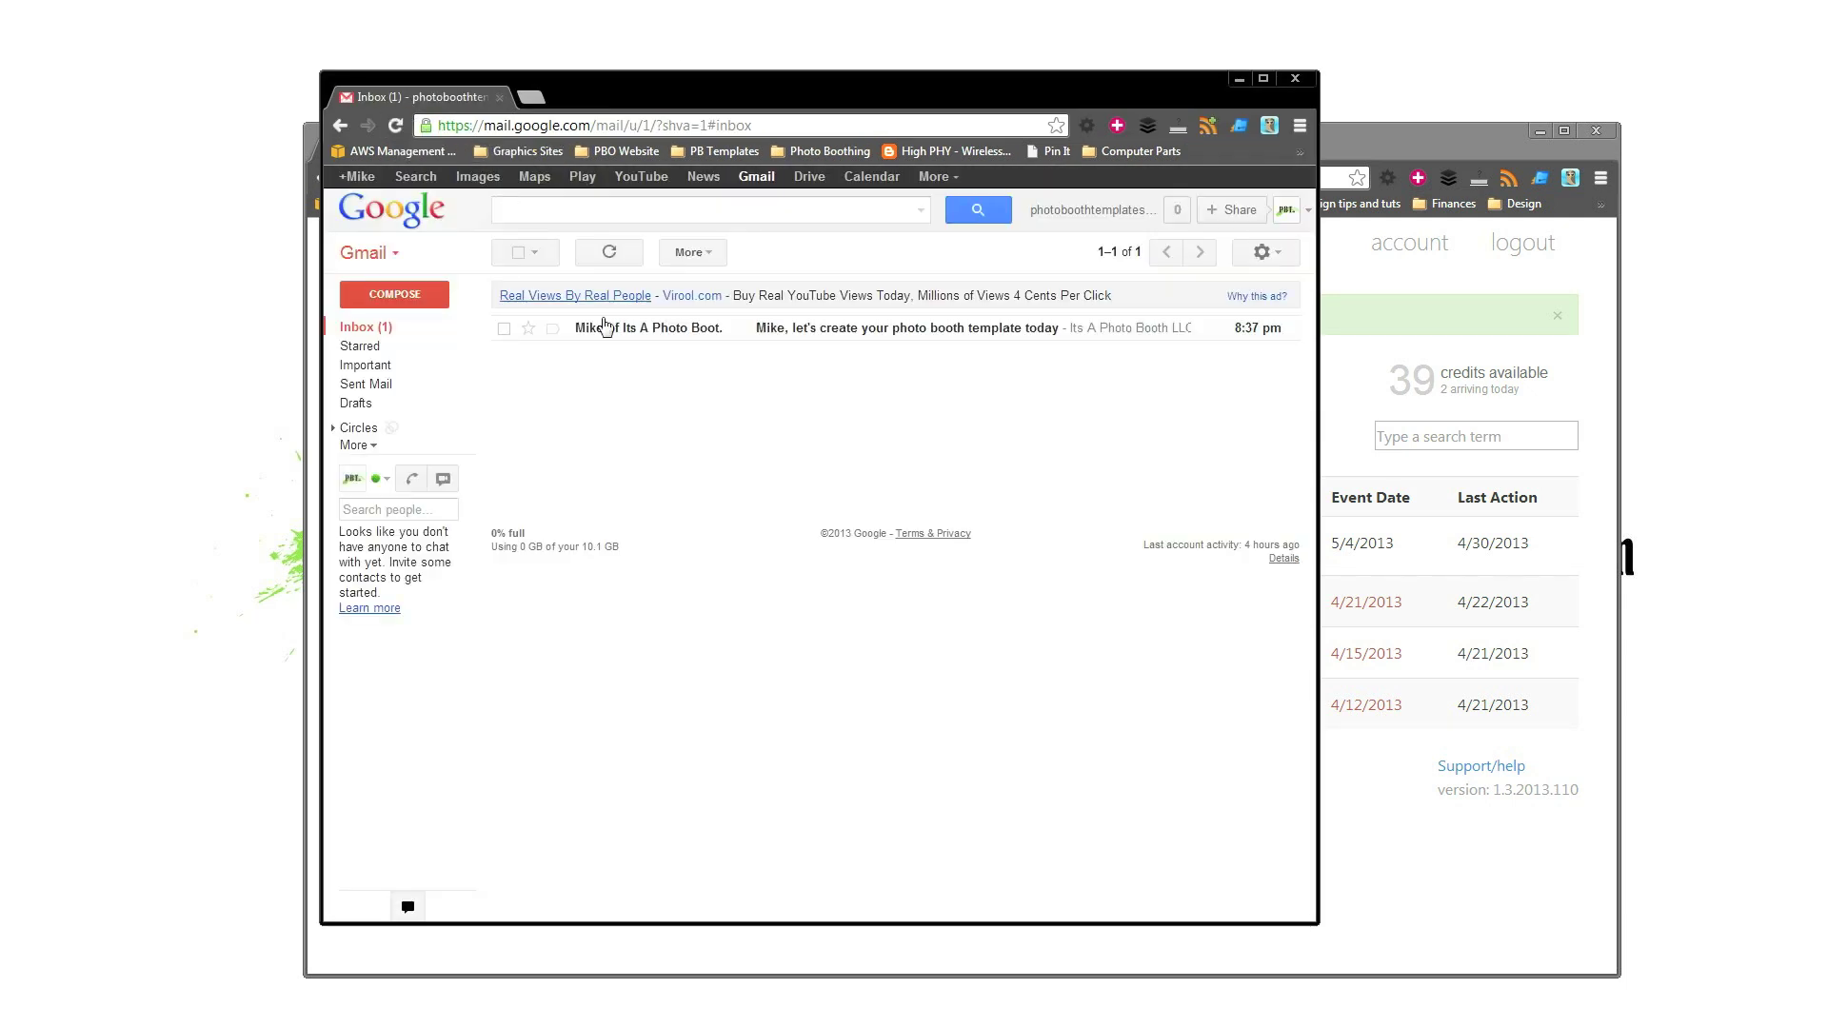
{"action": "mouse_move", "coordinate": [608, 333]}
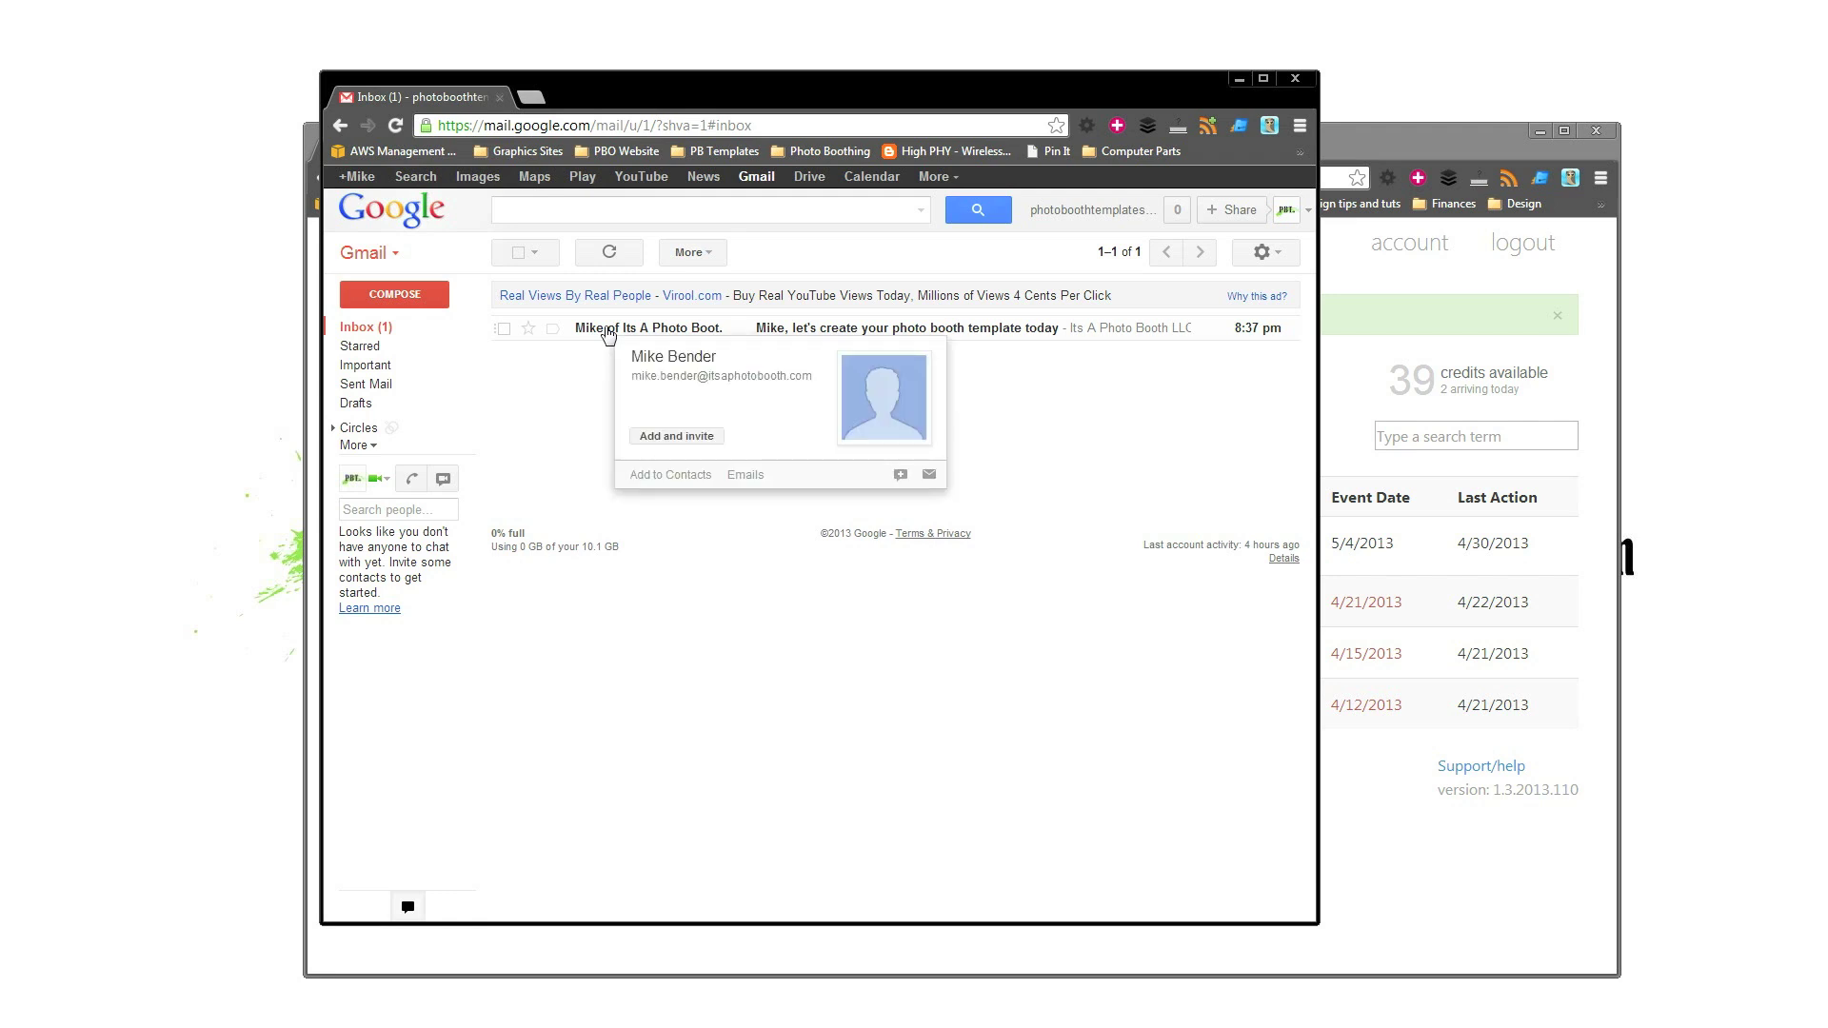
{"action": "left_click", "coordinate": [609, 329]}
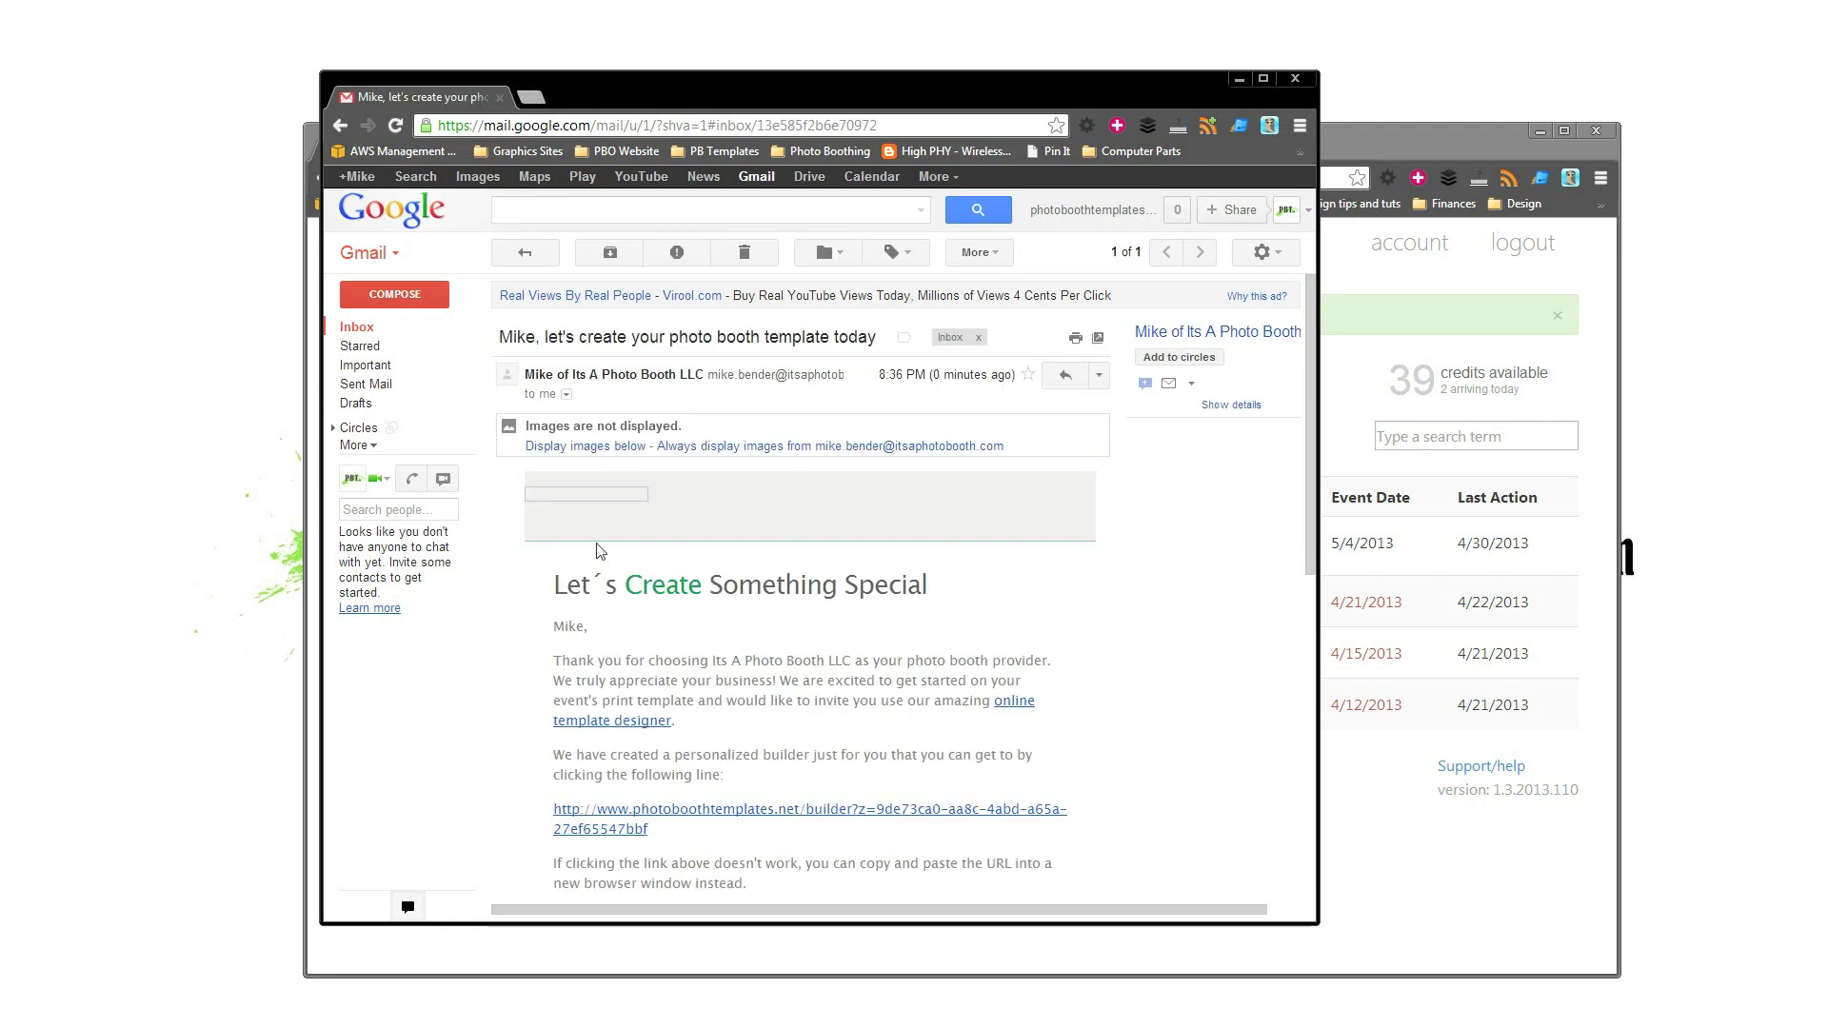
{"action": "left_click", "coordinate": [615, 448]}
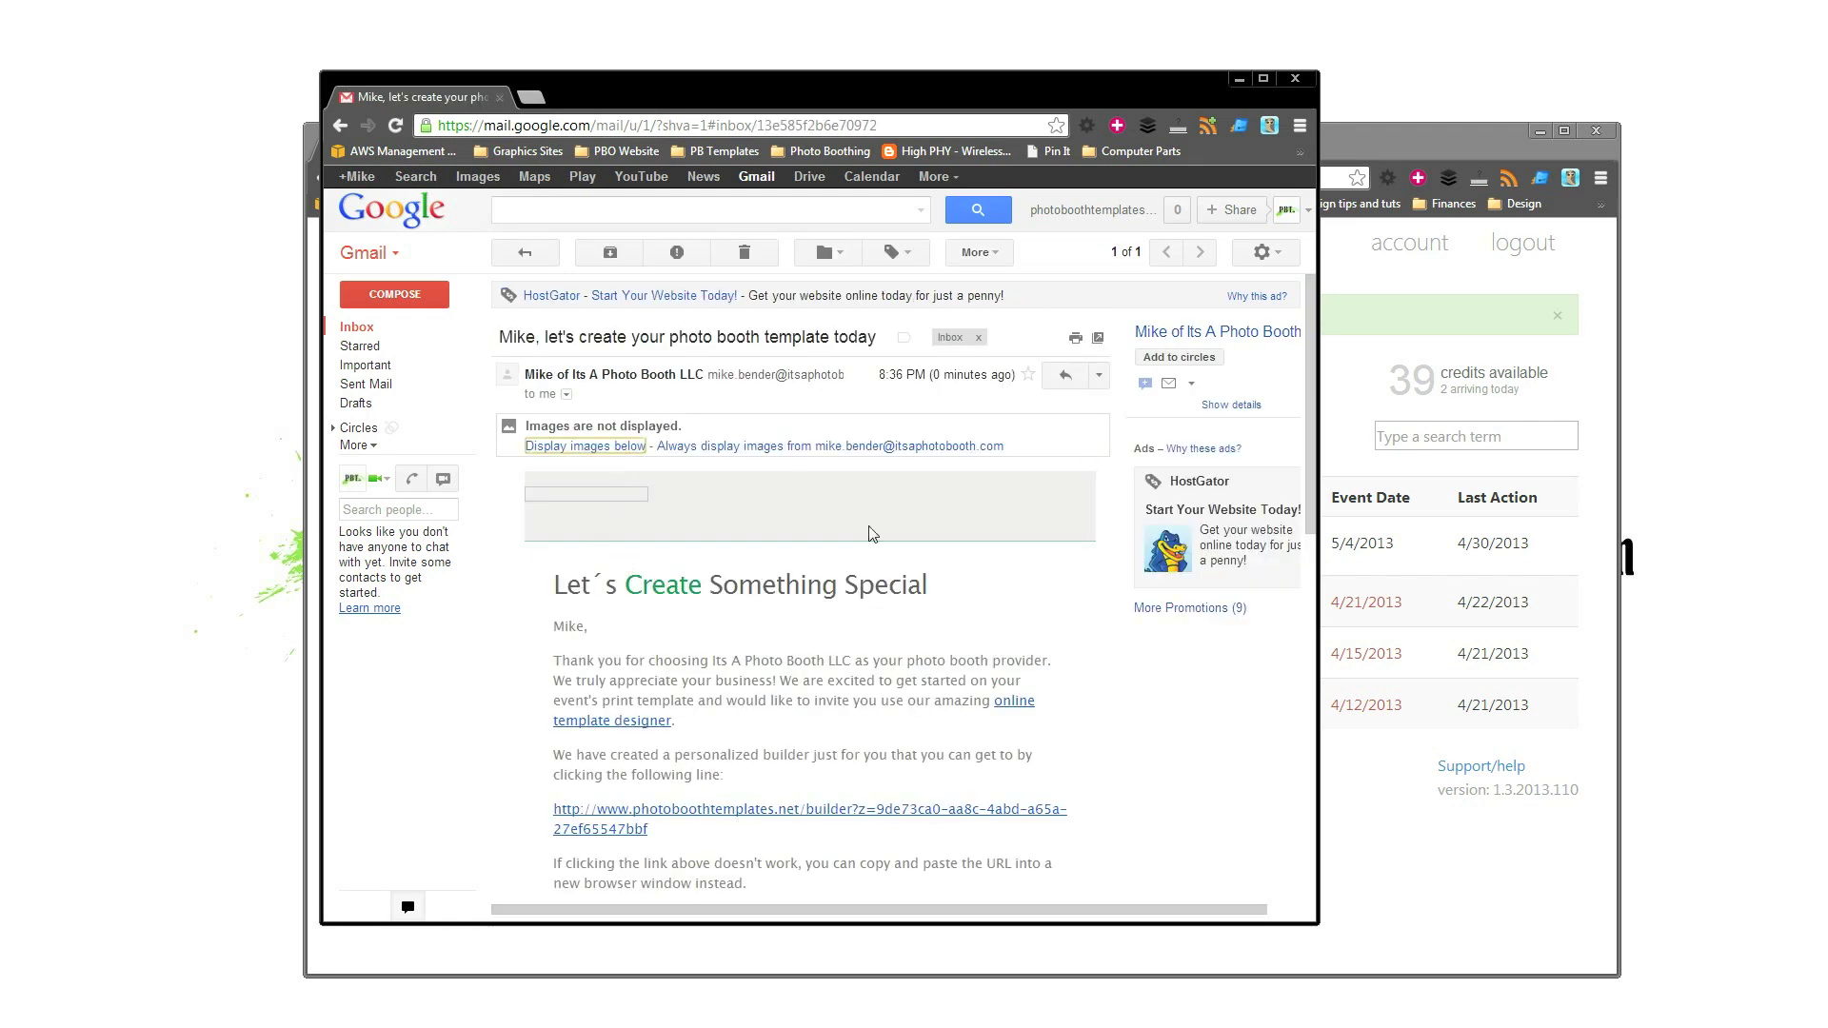
{"action": "double_click", "coordinate": [880, 70]}
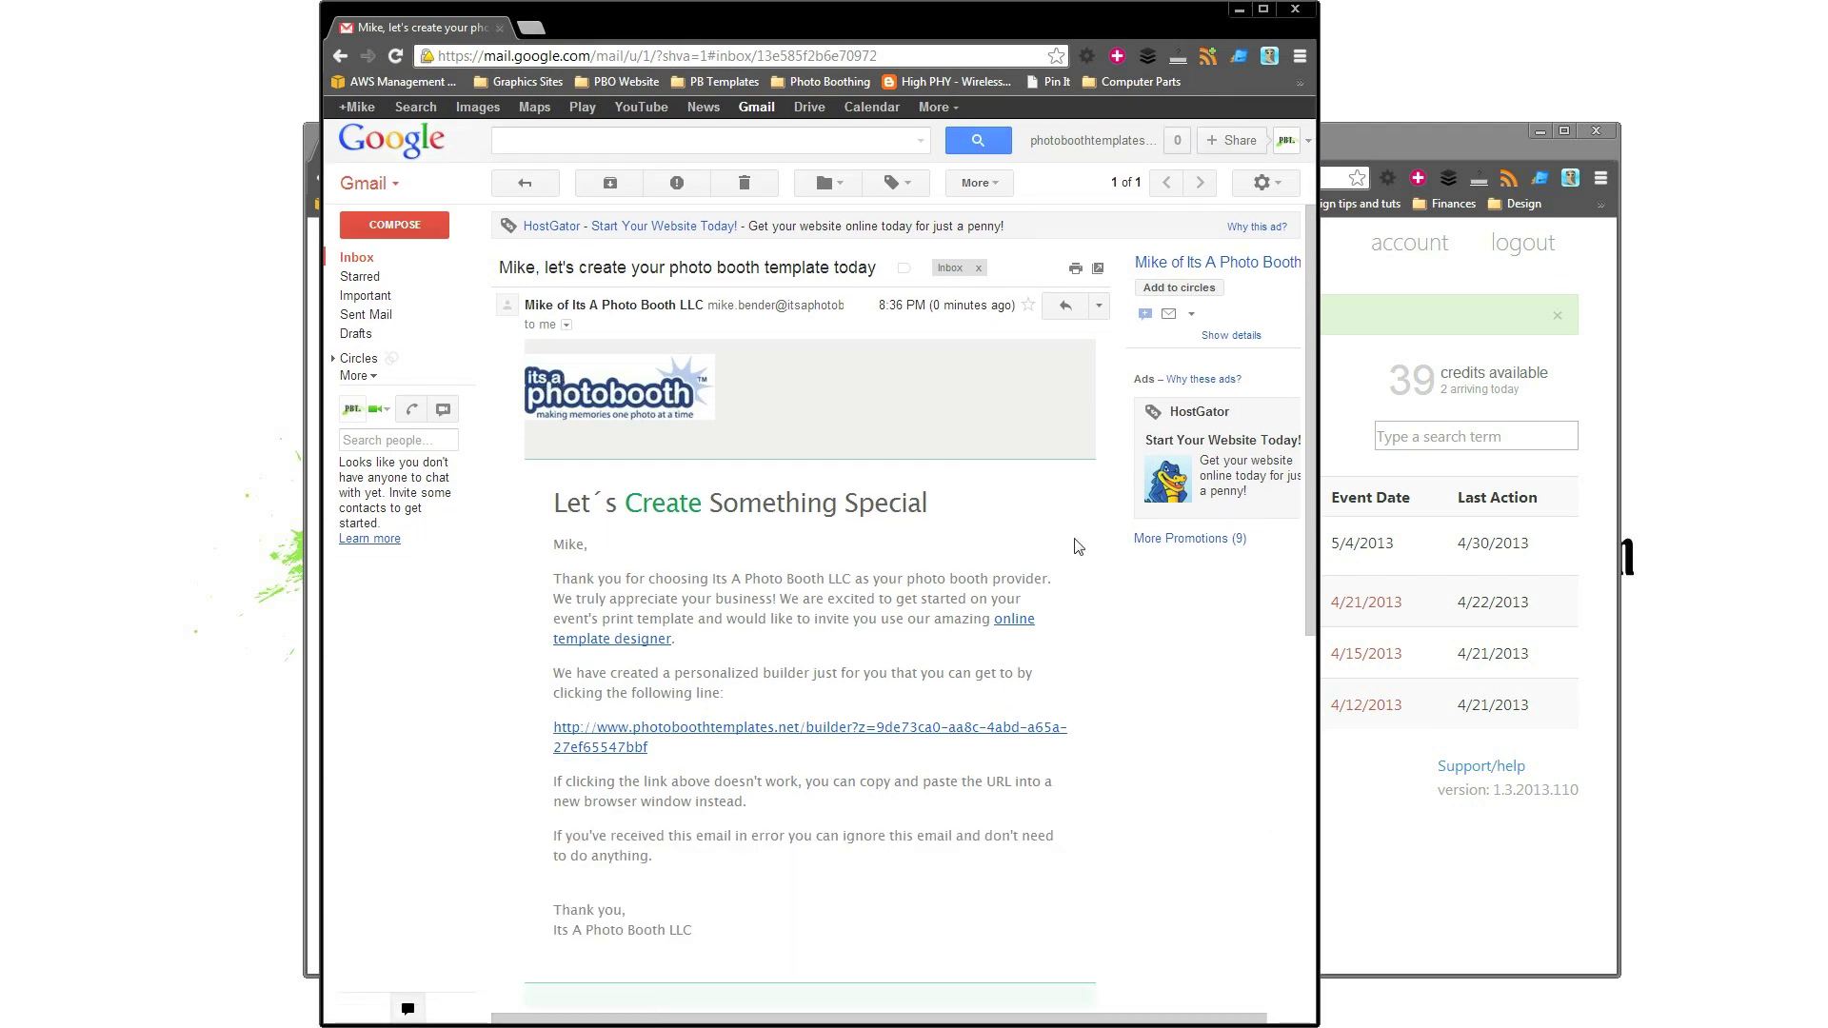
{"action": "scroll", "coordinate": [912, 529], "scroll_direction": "down", "scroll_amount": 1}
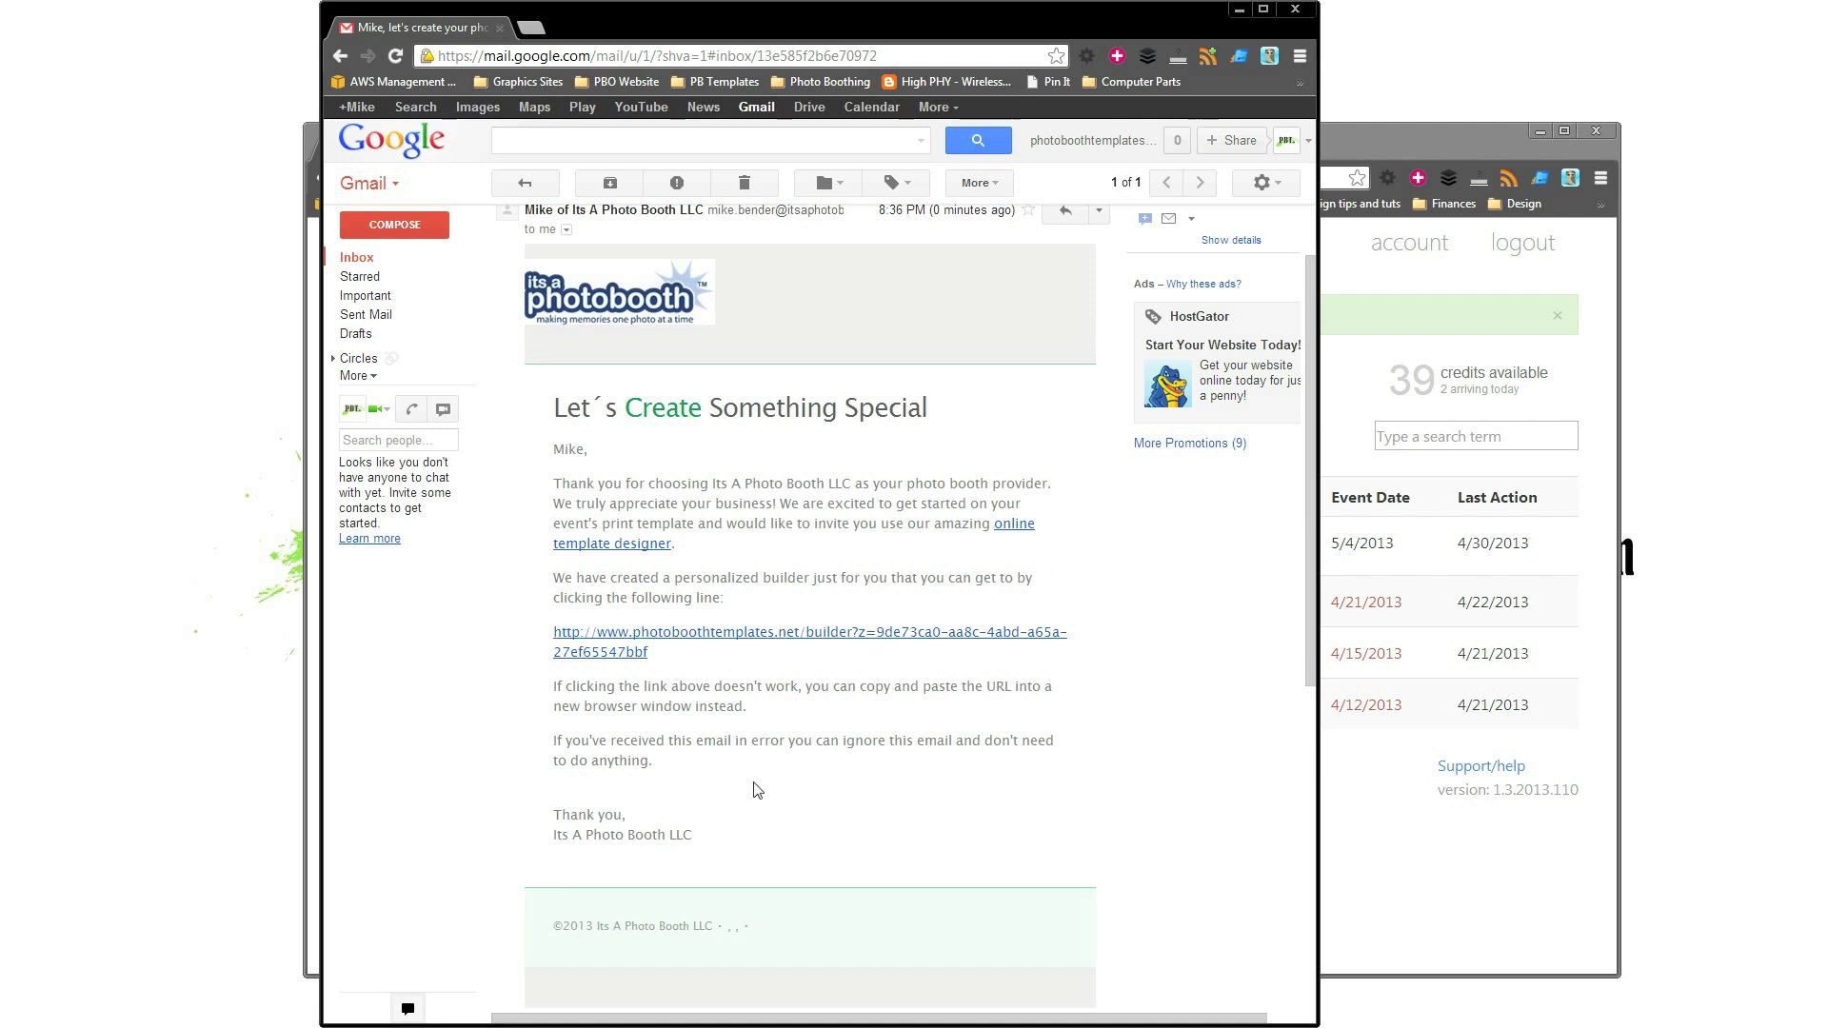
{"action": "left_click", "coordinate": [636, 653]}
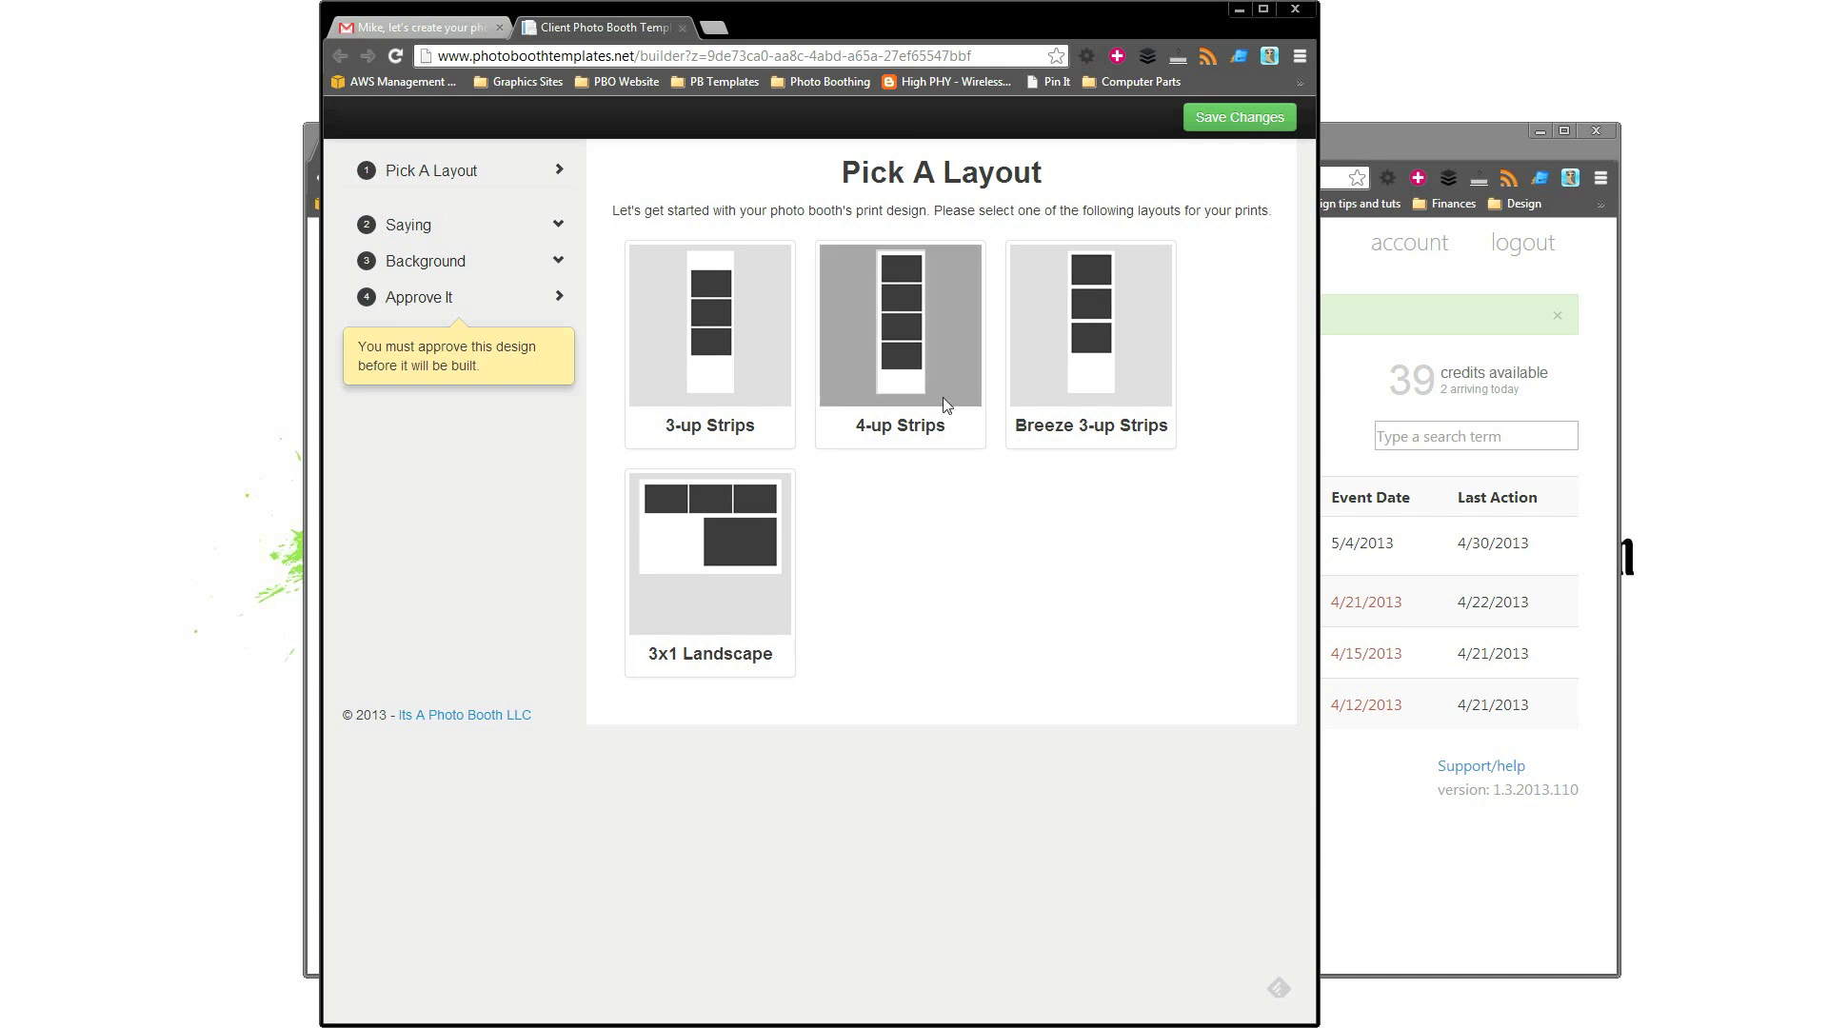
Use the 4-up strip layout with Thank You at the bottom in Kaushan Script, two sizes larger.
{"action": "left_click", "coordinate": [921, 378]}
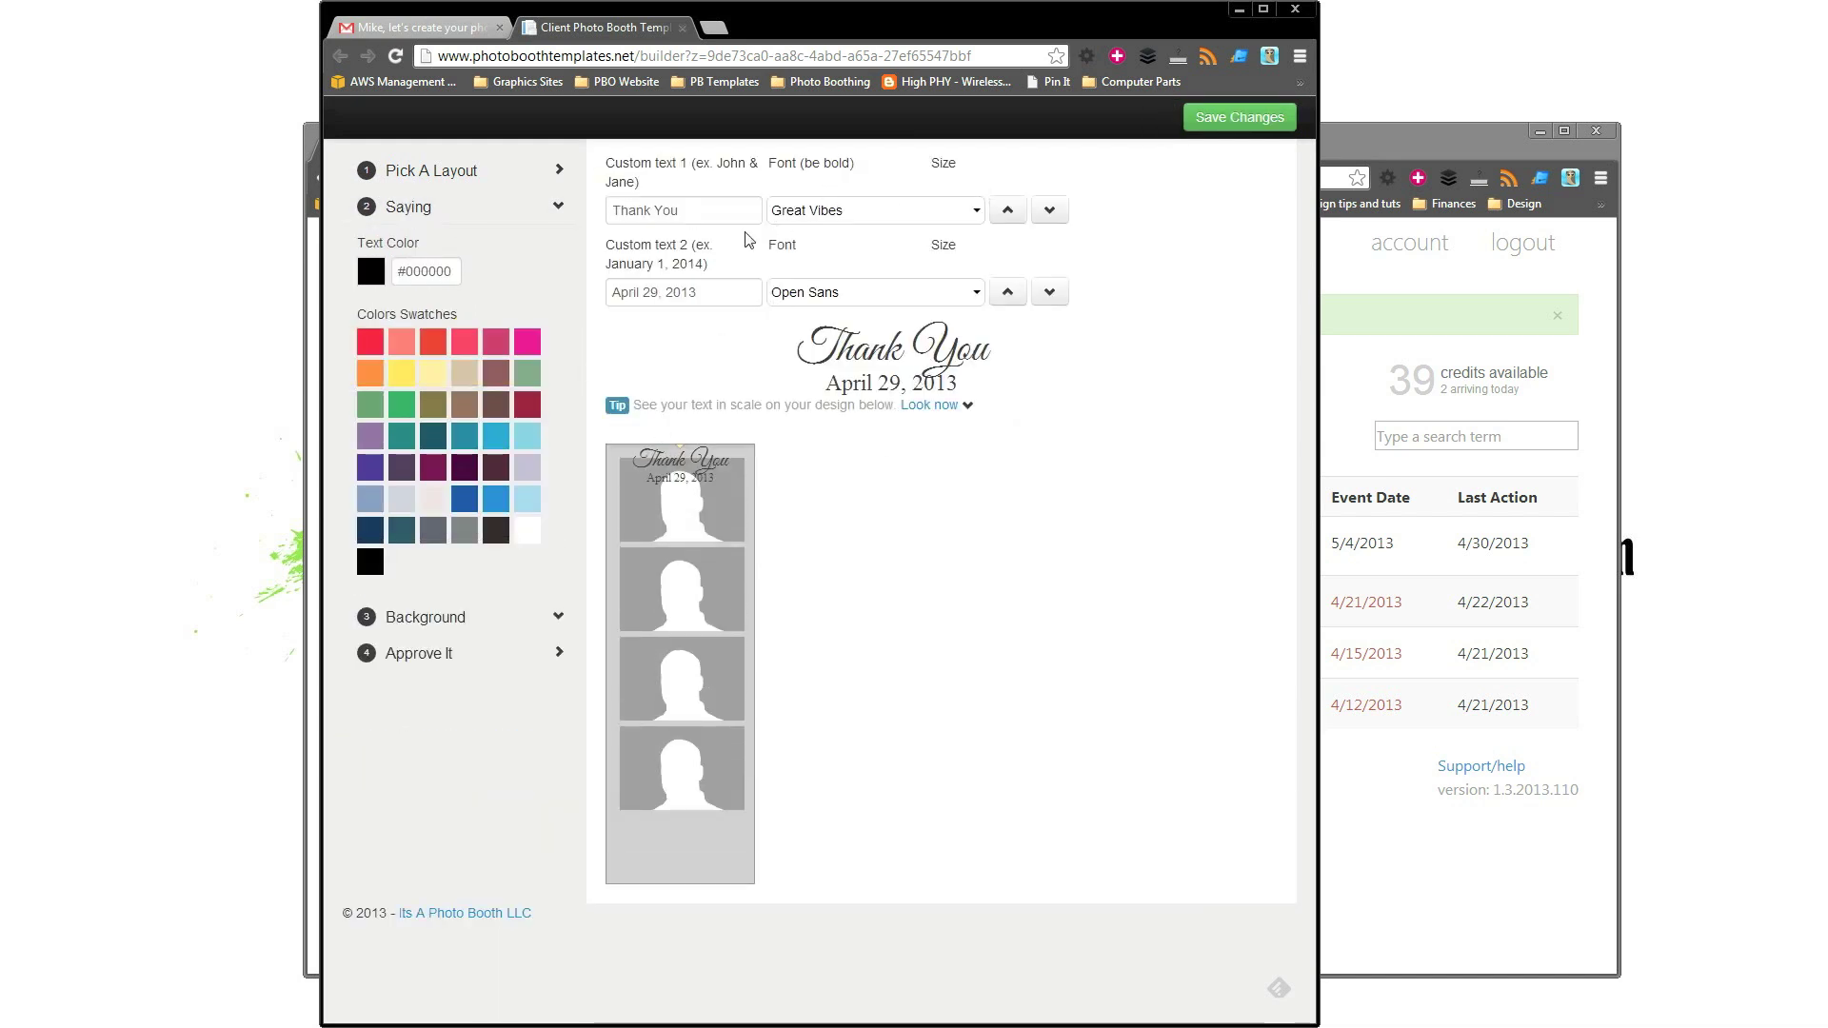
{"action": "left_click_drag", "start_coordinate": [690, 468], "coordinate": [697, 830]}
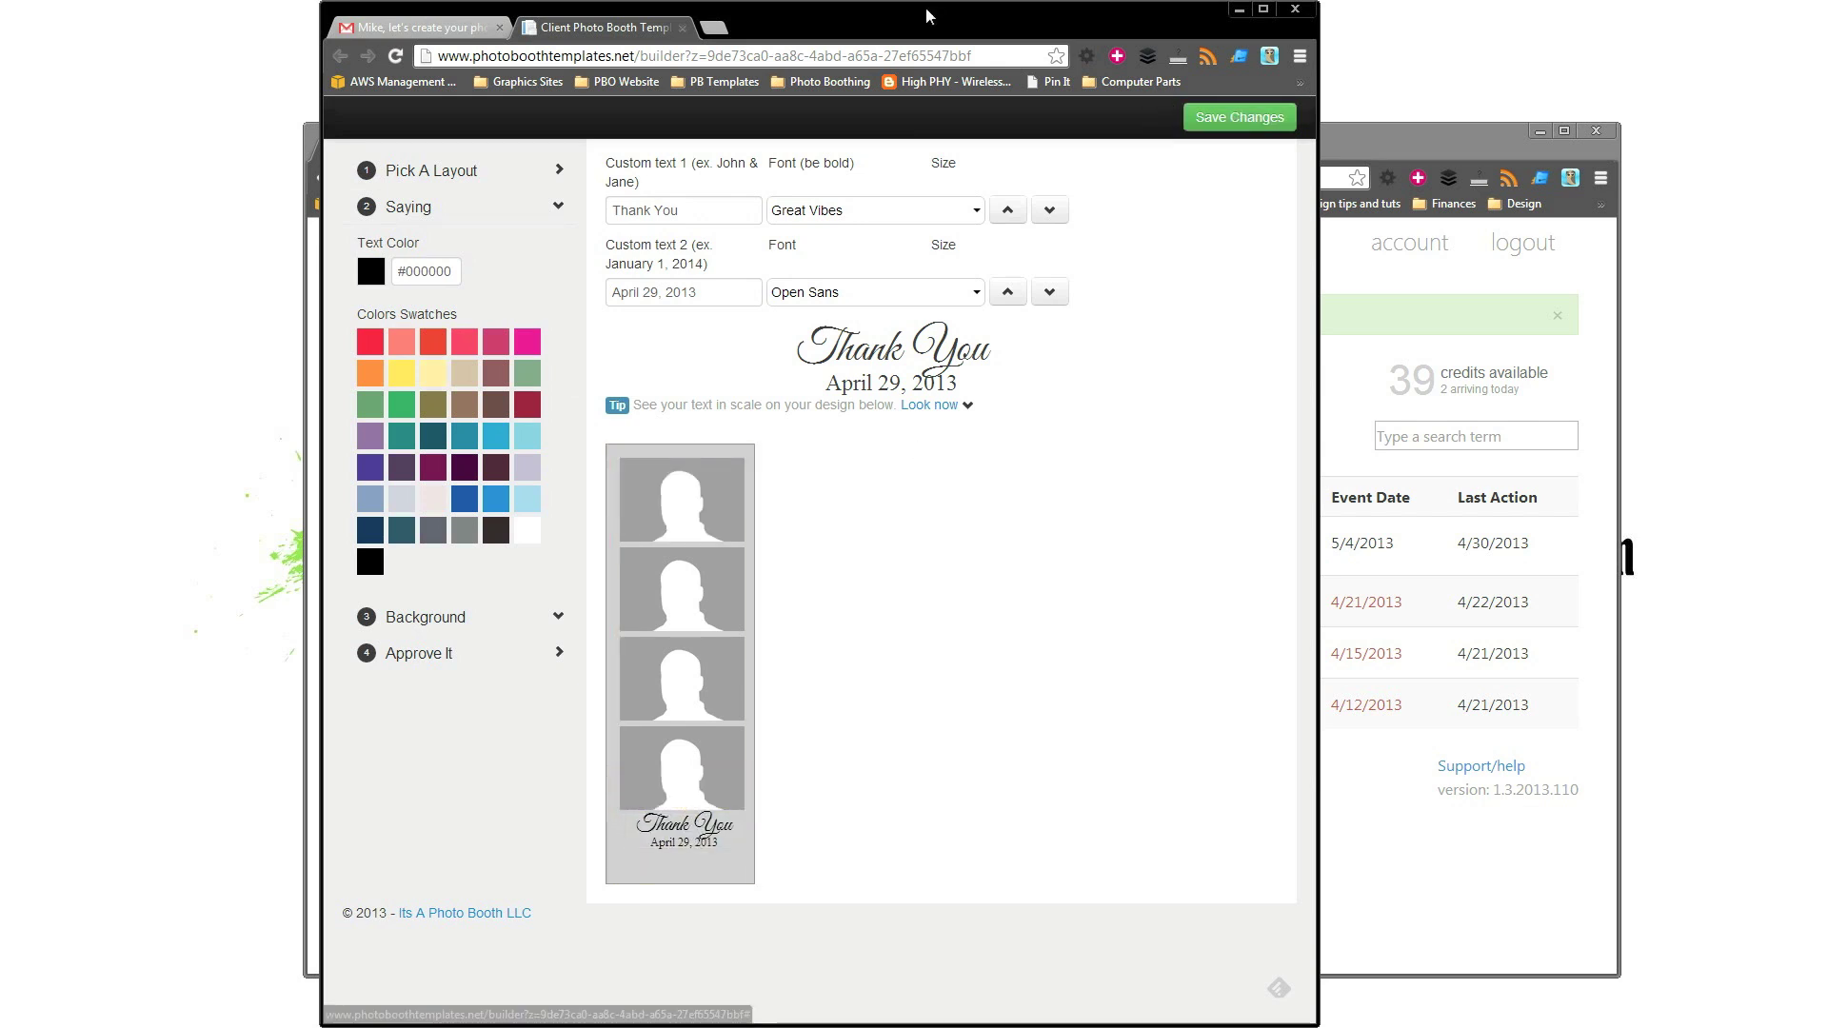
{"action": "left_click", "coordinate": [888, 211]}
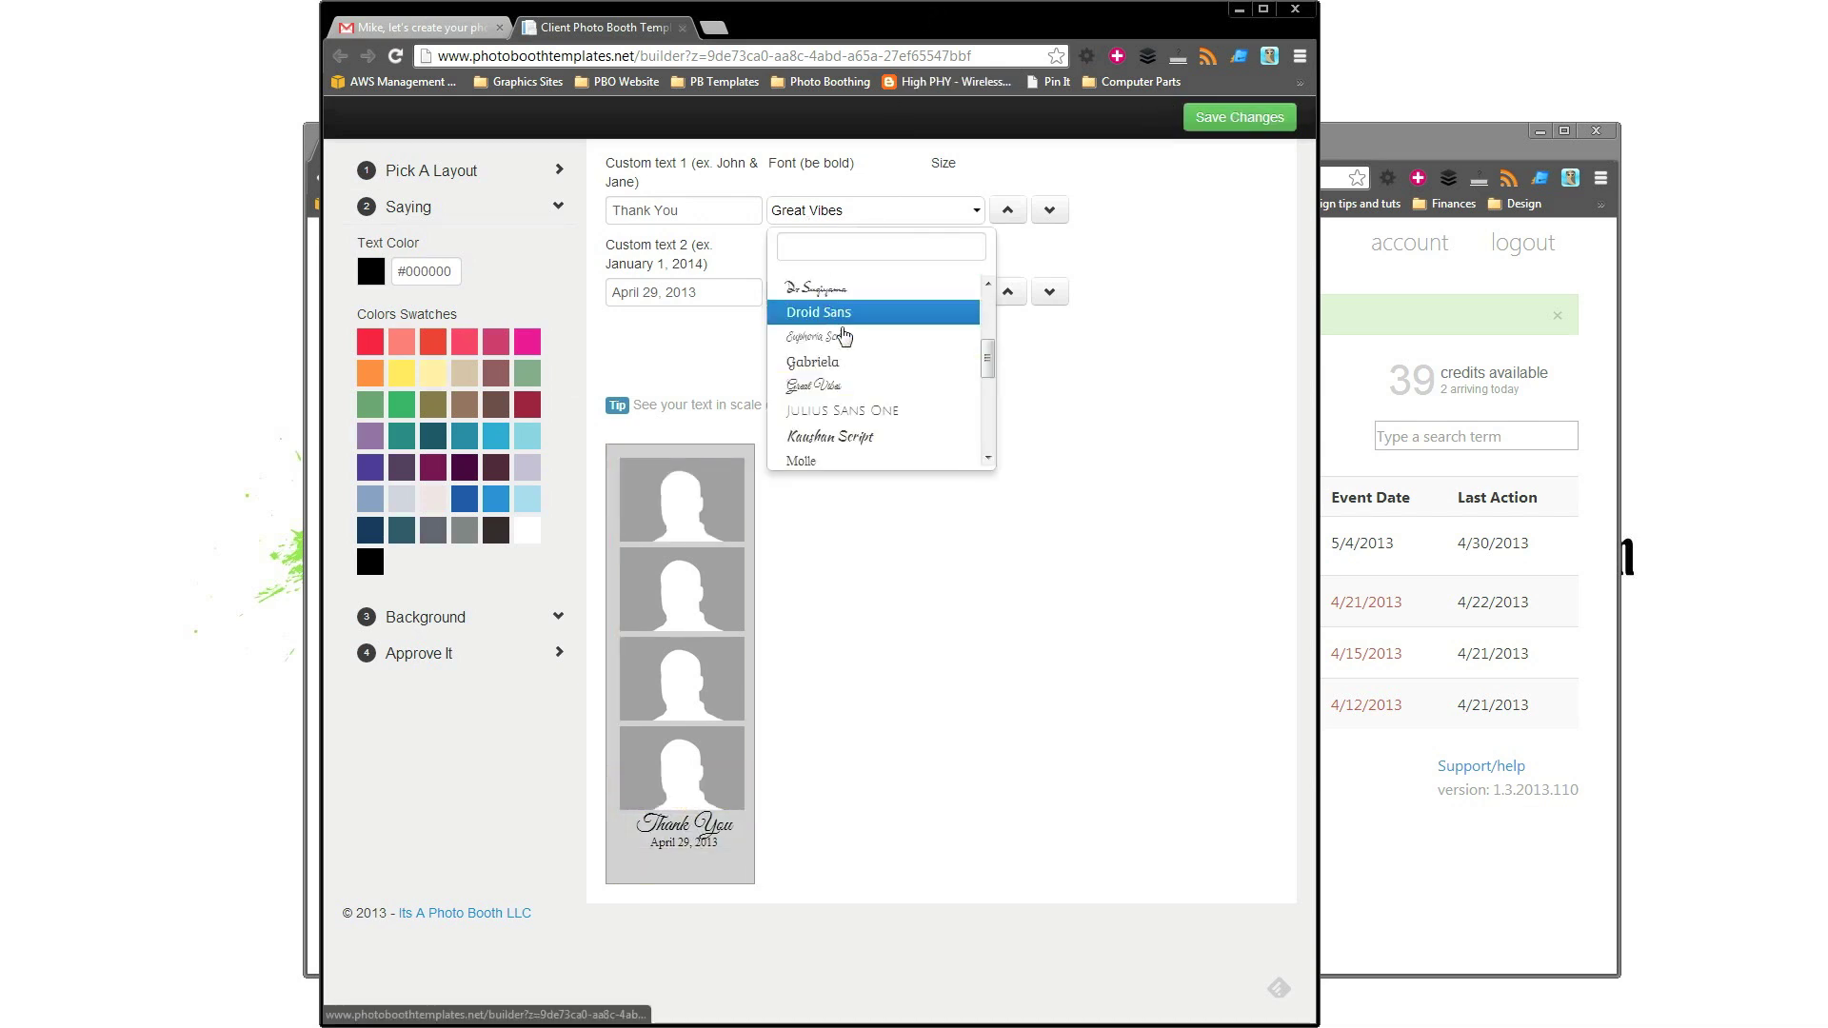
{"action": "left_click", "coordinate": [837, 436]}
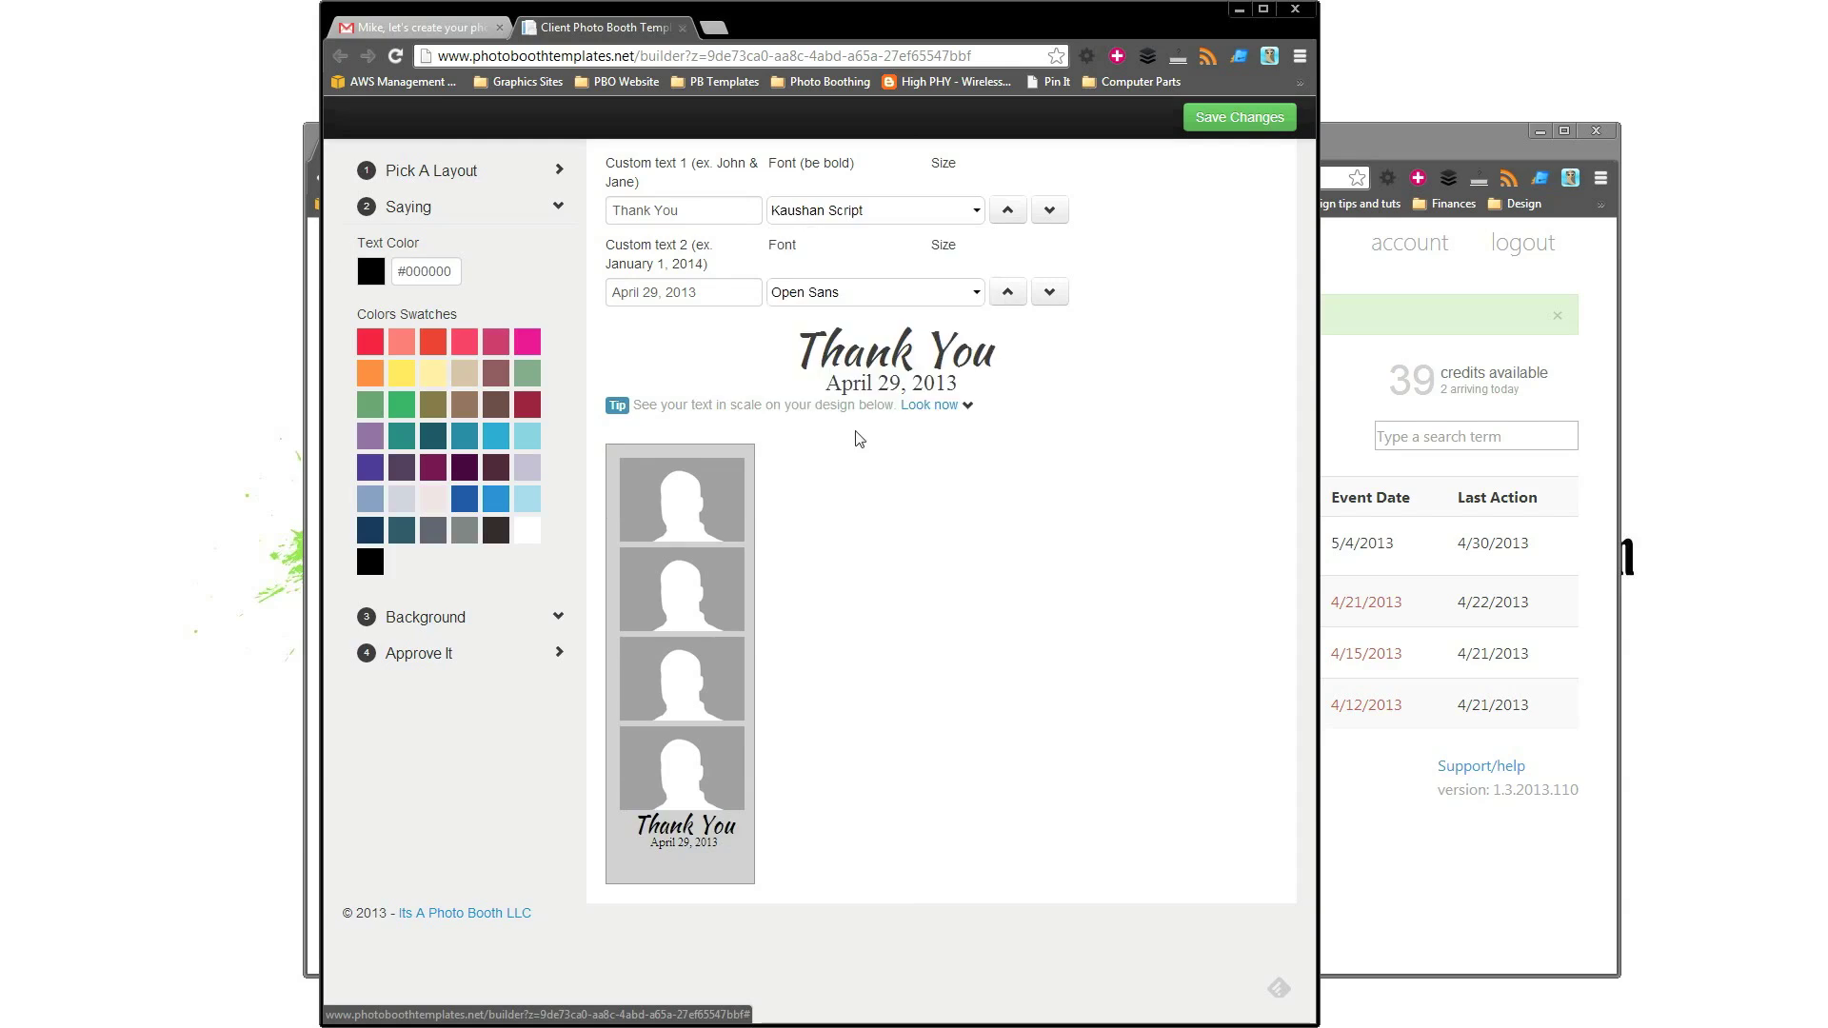
{"action": "left_click", "coordinate": [1013, 217]}
{"action": "left_click", "coordinate": [1013, 217]}
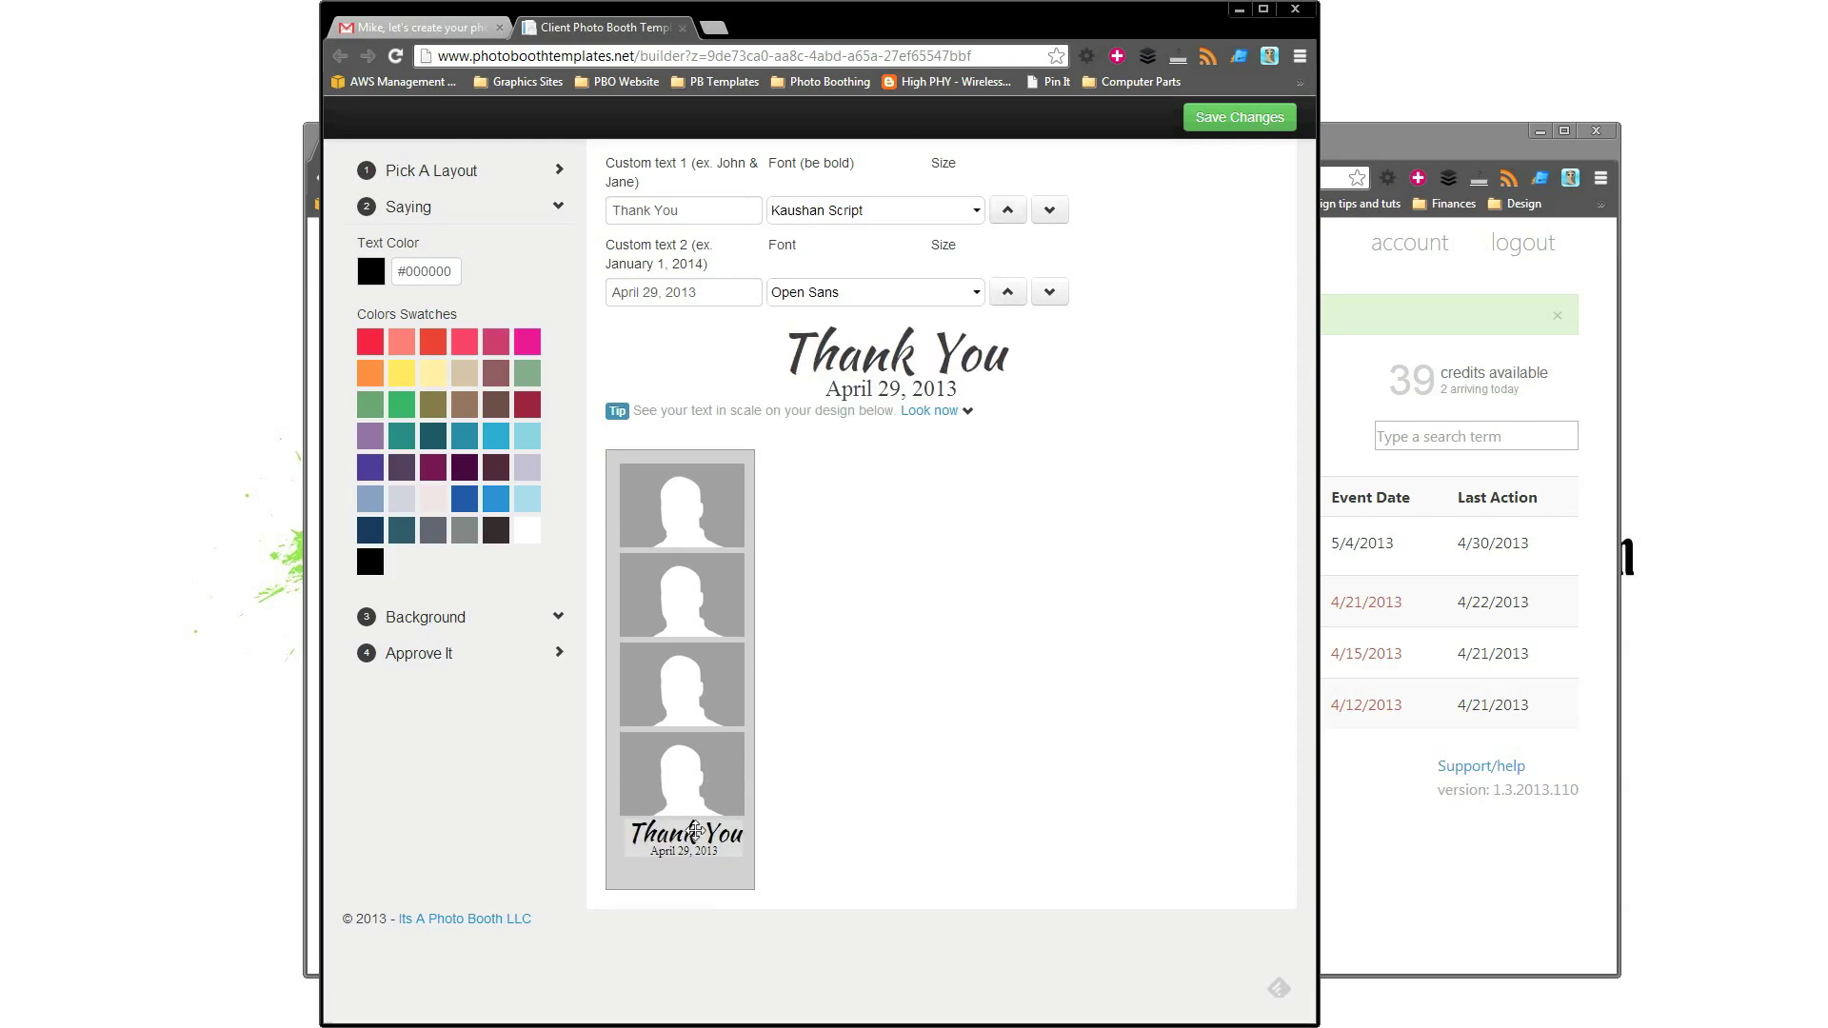
Shift the Thank You text block slightly left so it centers at the strip's bottom.
{"action": "left_click_drag", "start_coordinate": [692, 835], "coordinate": [690, 837]}
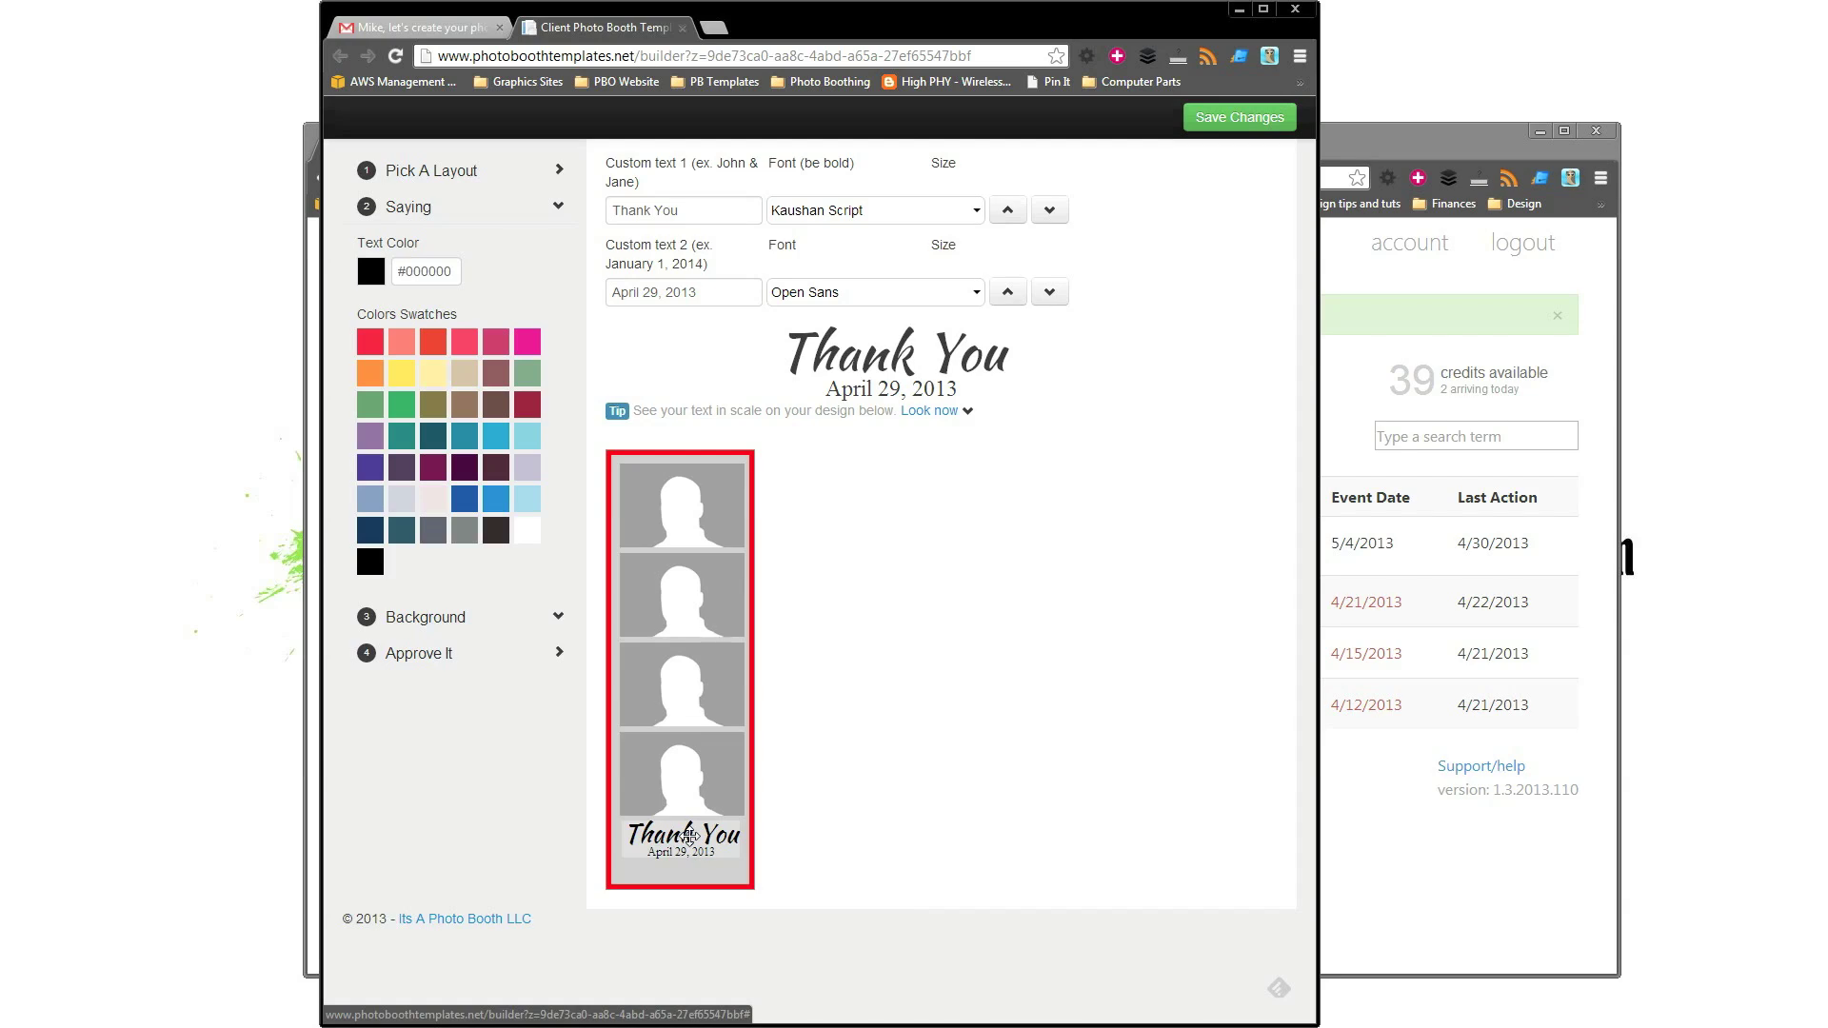
{"action": "left_click_drag", "start_coordinate": [690, 836], "coordinate": [689, 838]}
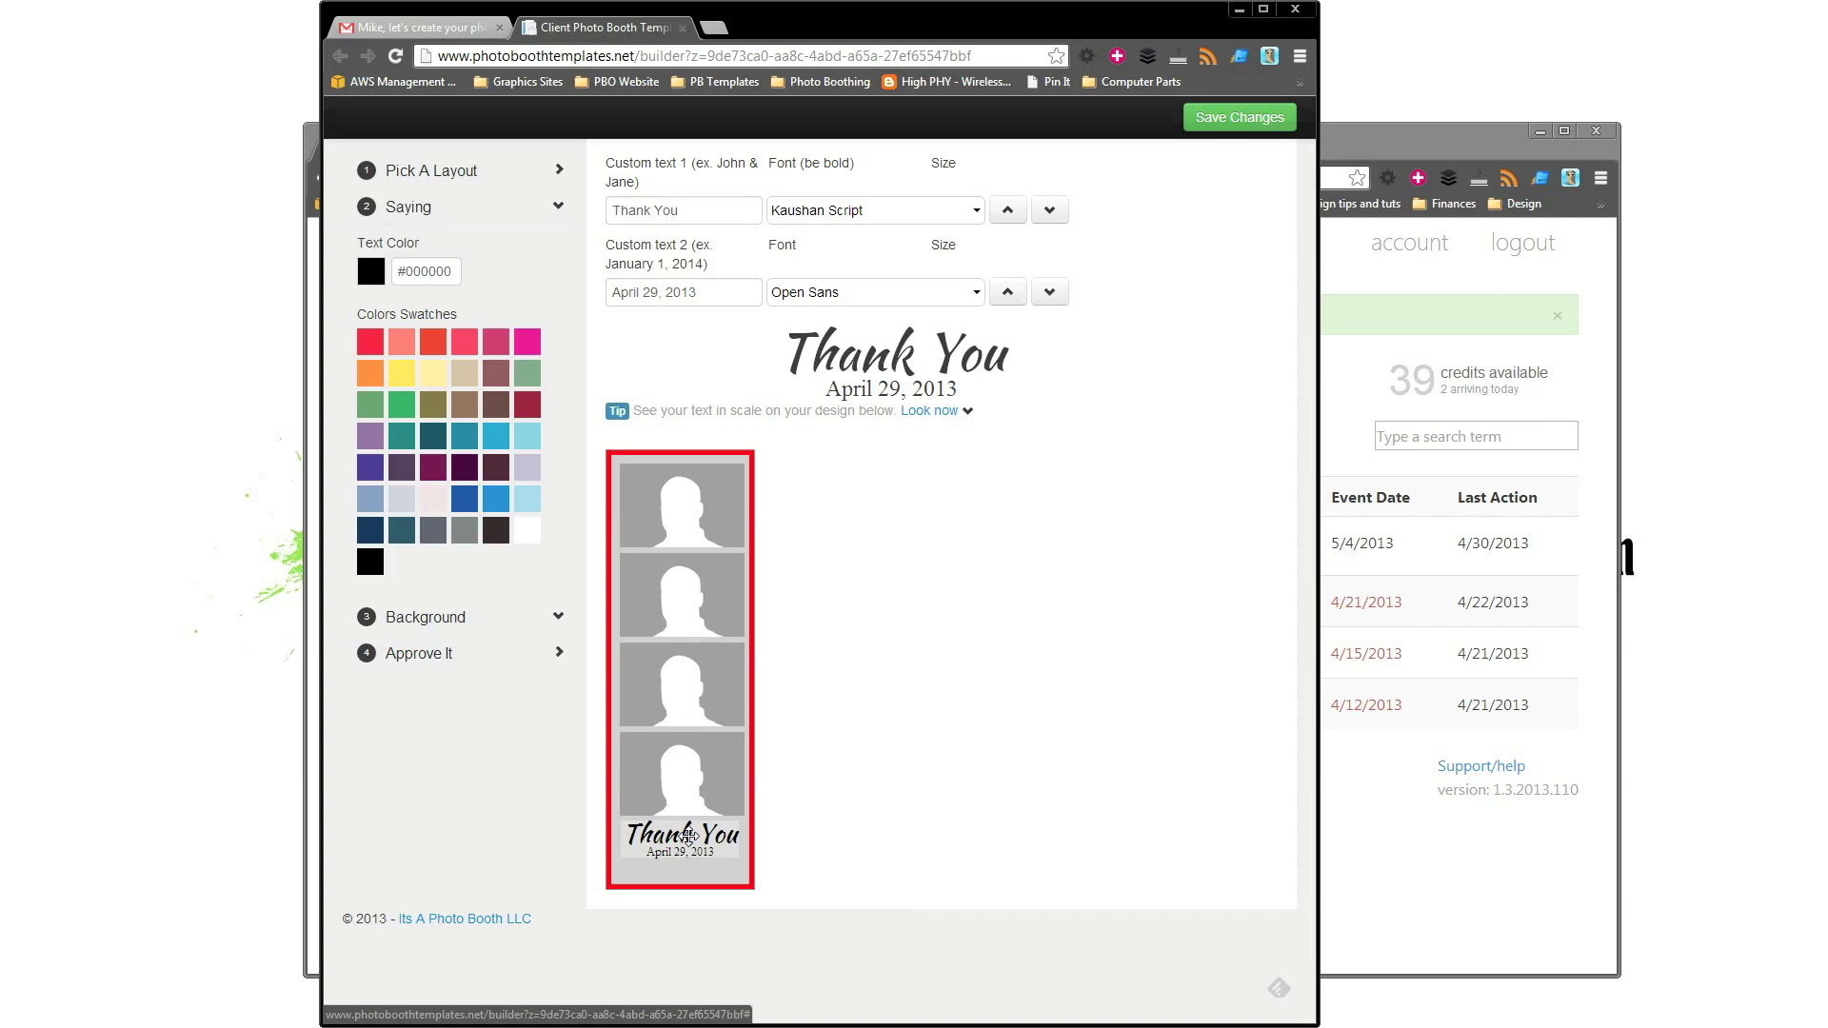
{"action": "left_click_drag", "start_coordinate": [690, 836], "coordinate": [681, 839]}
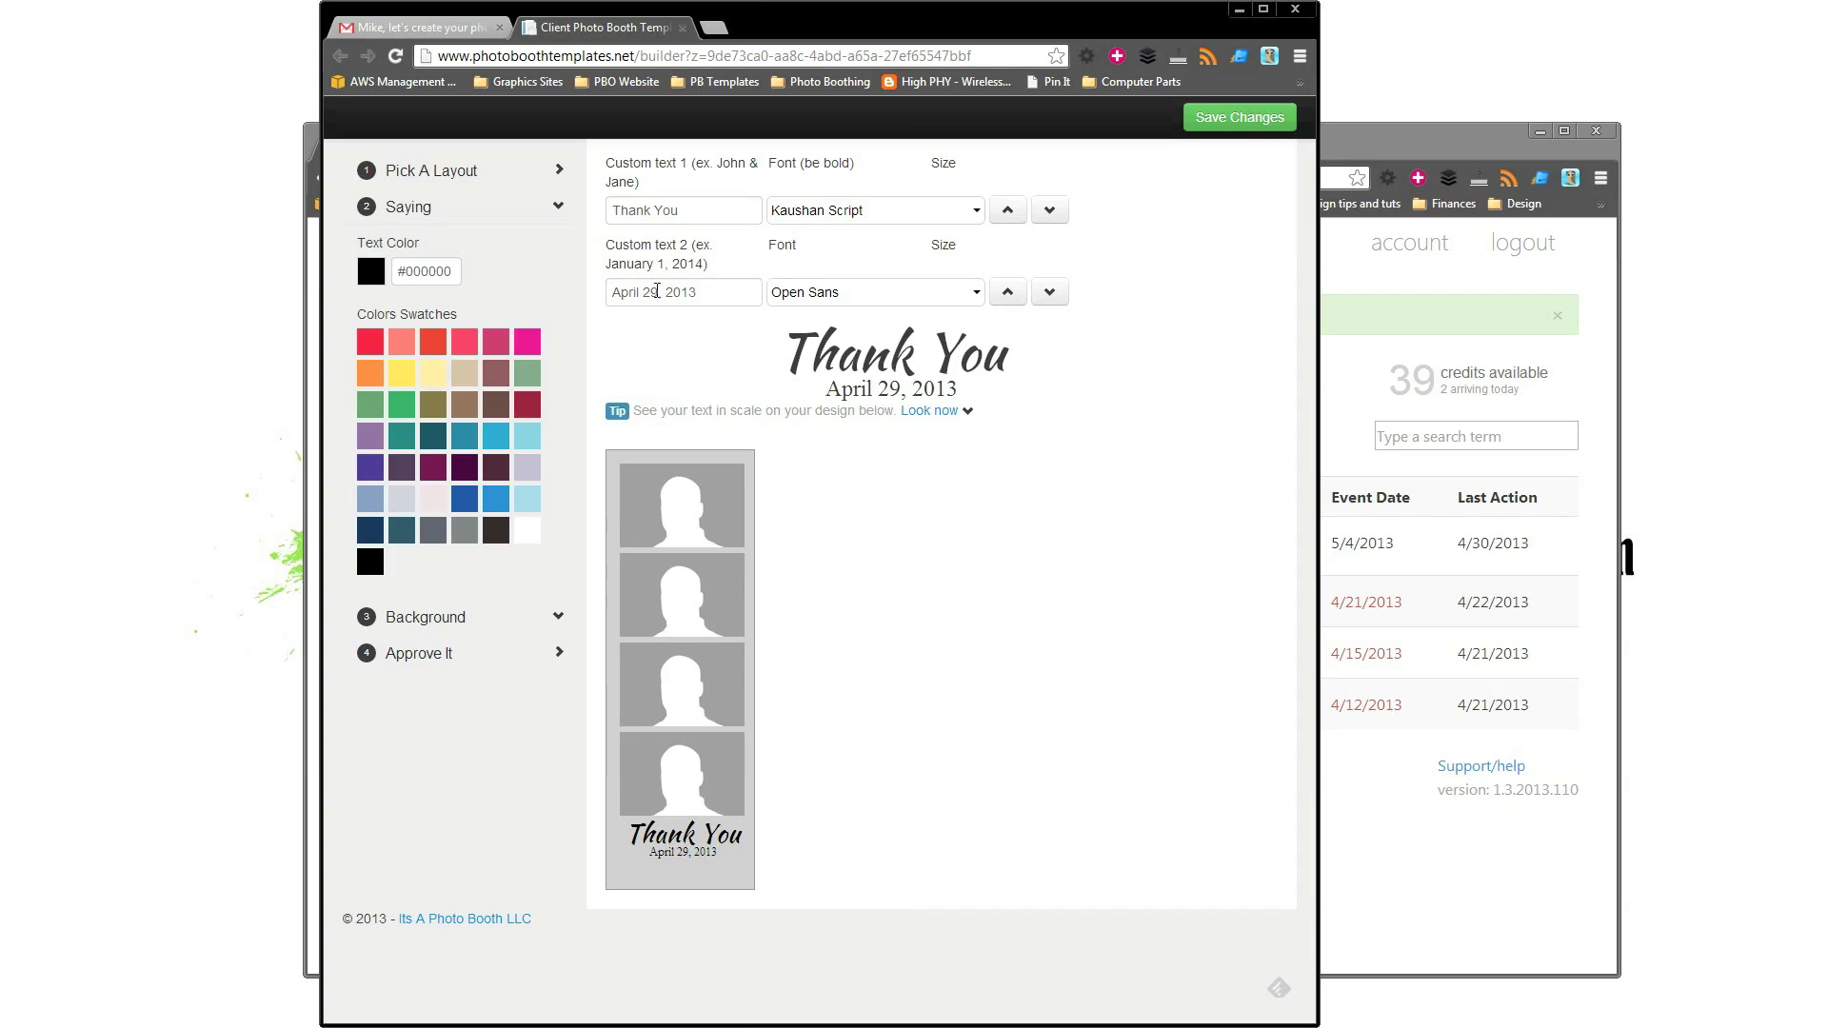
Replace the second caption line under Thank You with 'May 4, 2013'.
{"action": "left_click_drag", "start_coordinate": [659, 292], "coordinate": [438, 297]}
{"action": "type", "text": "May "}
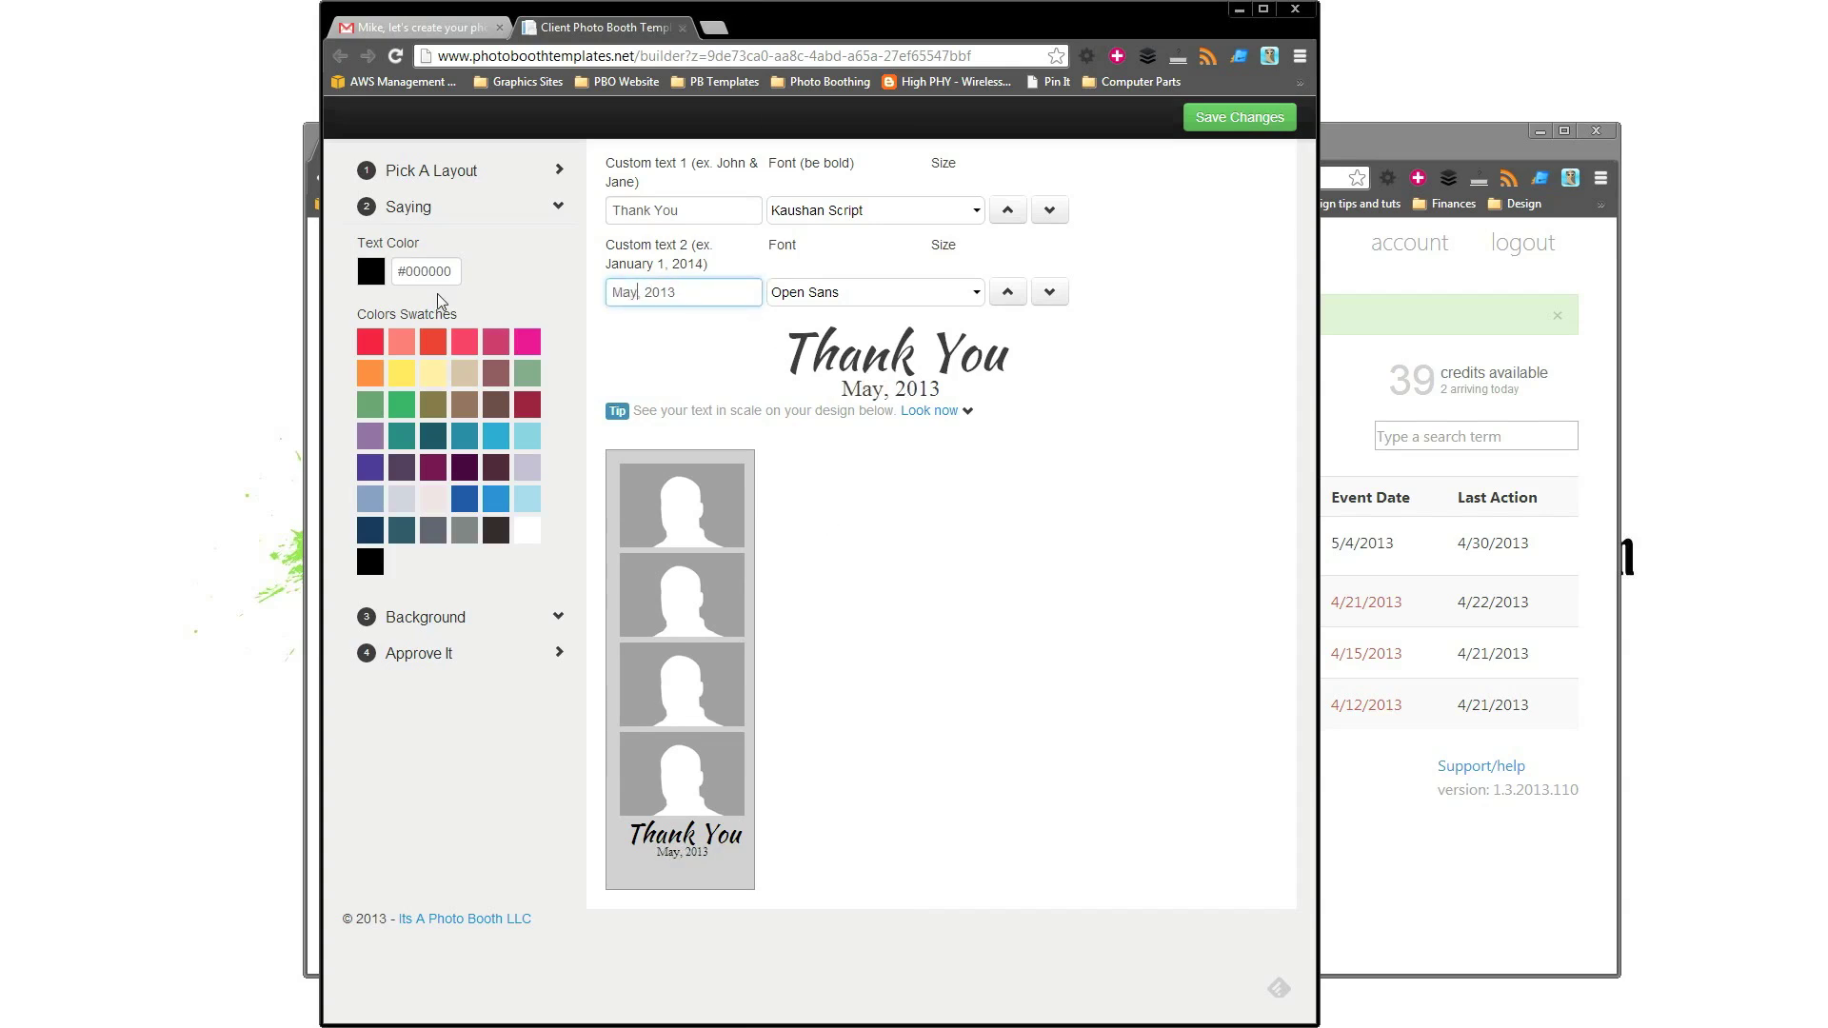
{"action": "type", "text": "4"}
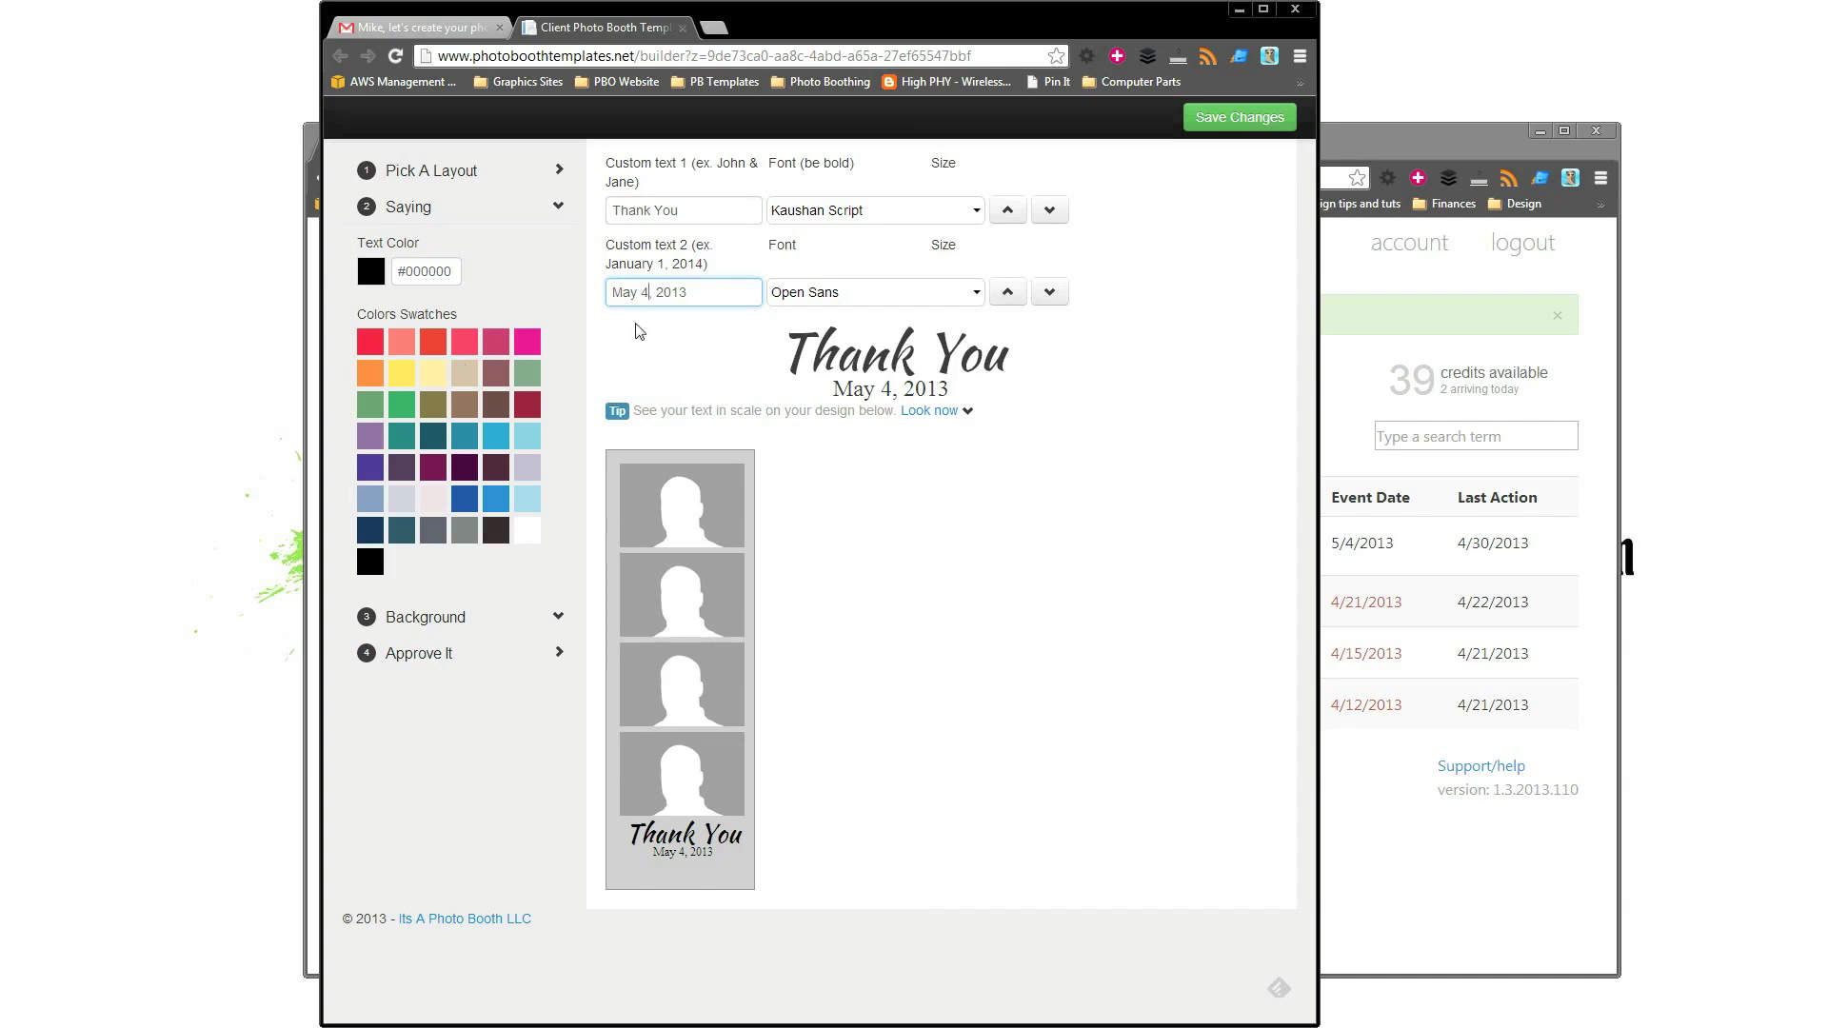
{"action": "left_click", "coordinate": [426, 617]}
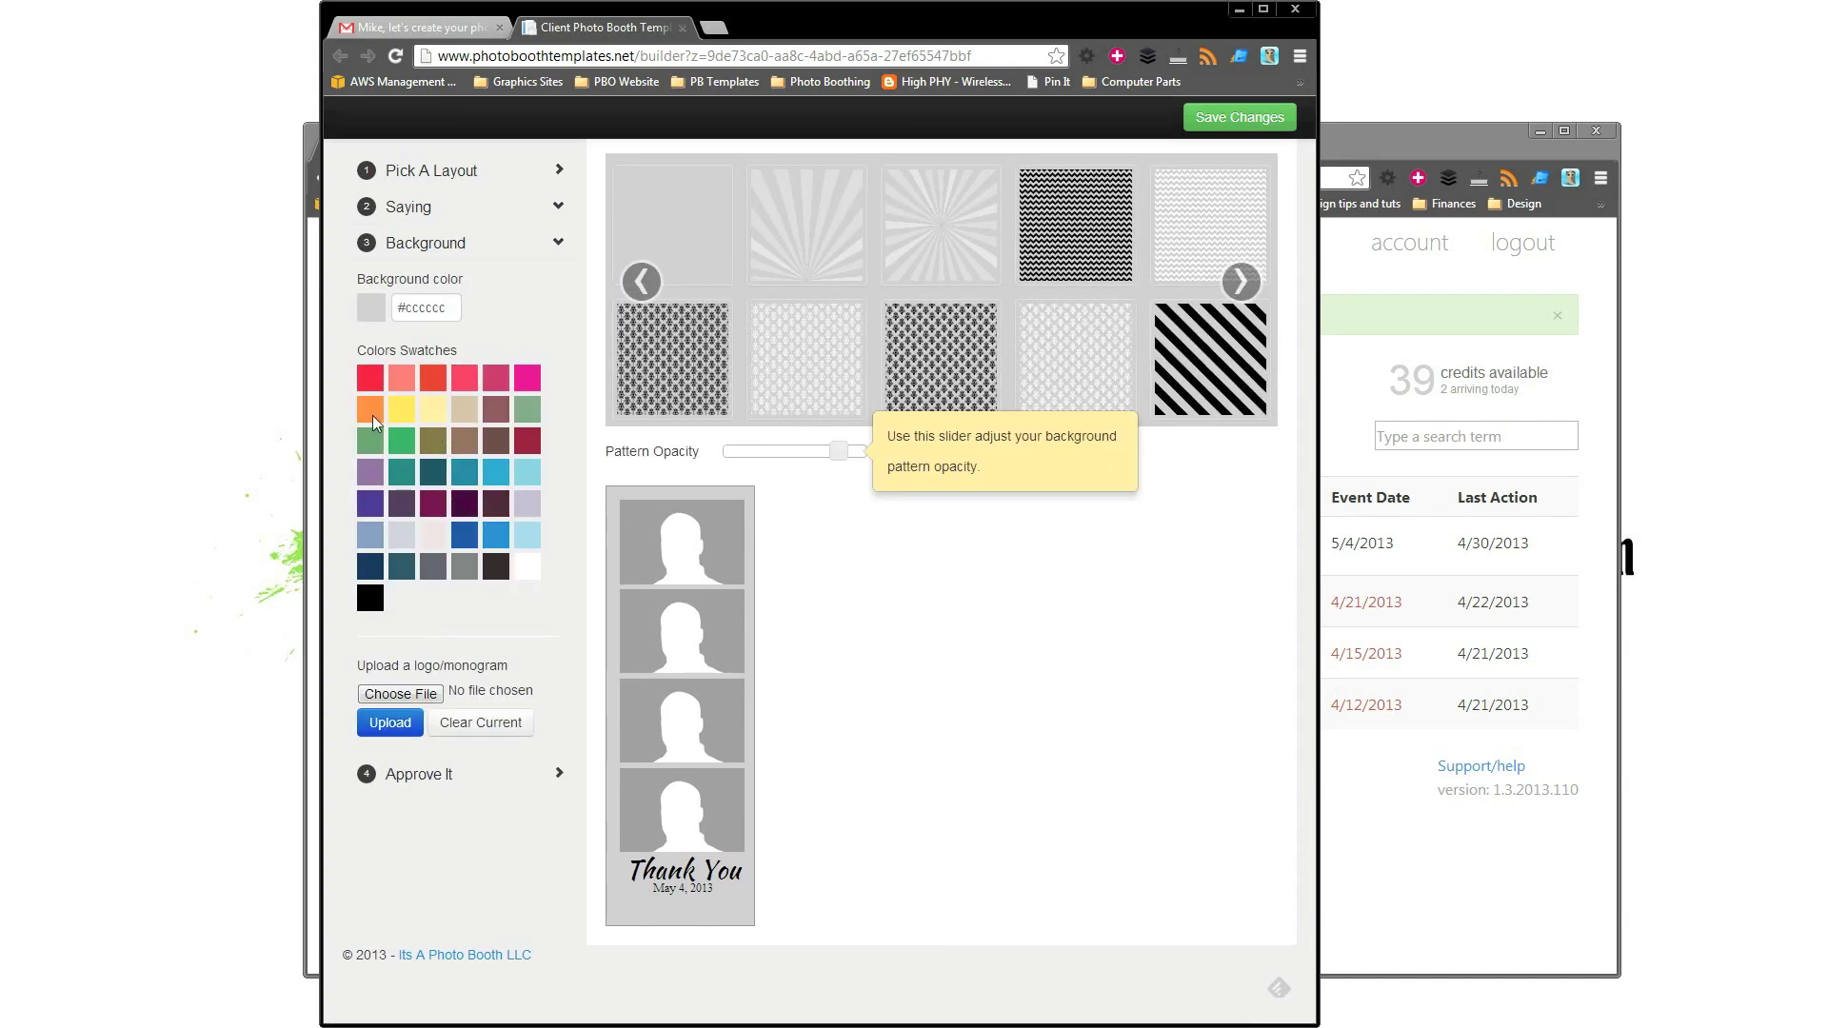
Give the strip a yellow #ffe363 background with faint white-and-yellow diagonal stripes.
{"action": "left_click", "coordinate": [412, 409]}
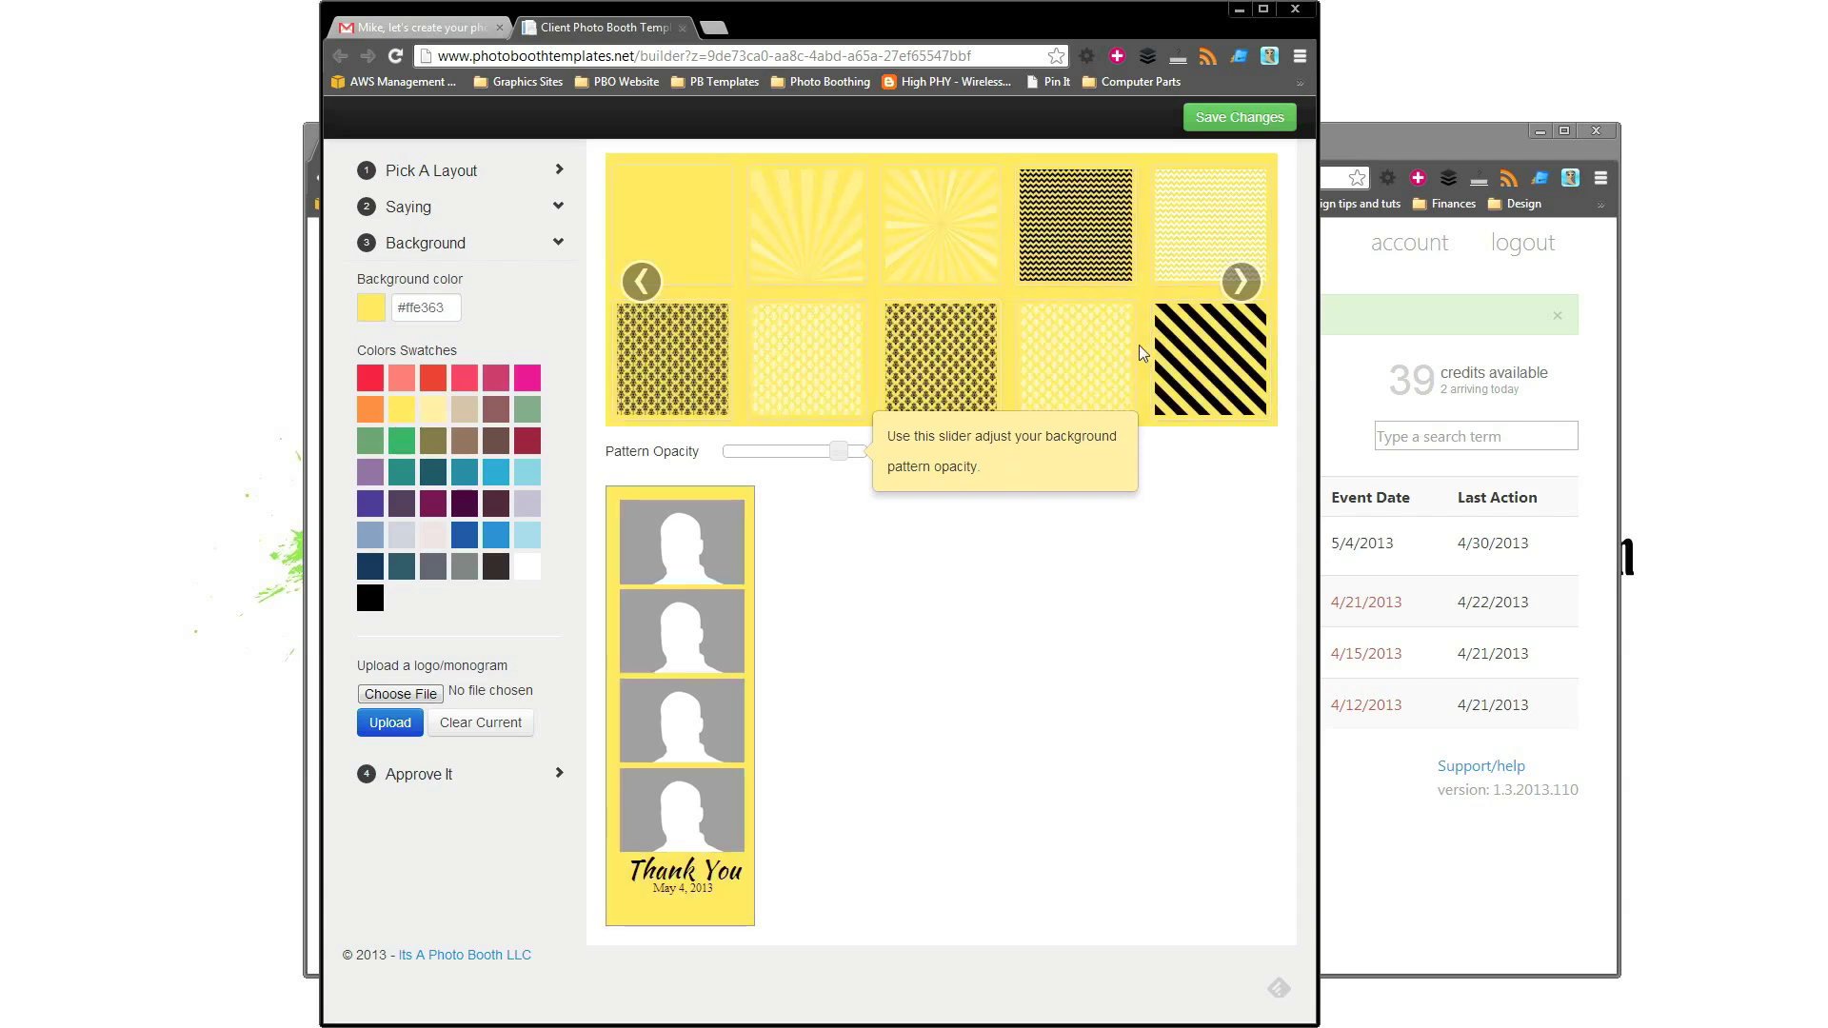
{"action": "left_click", "coordinate": [1236, 361]}
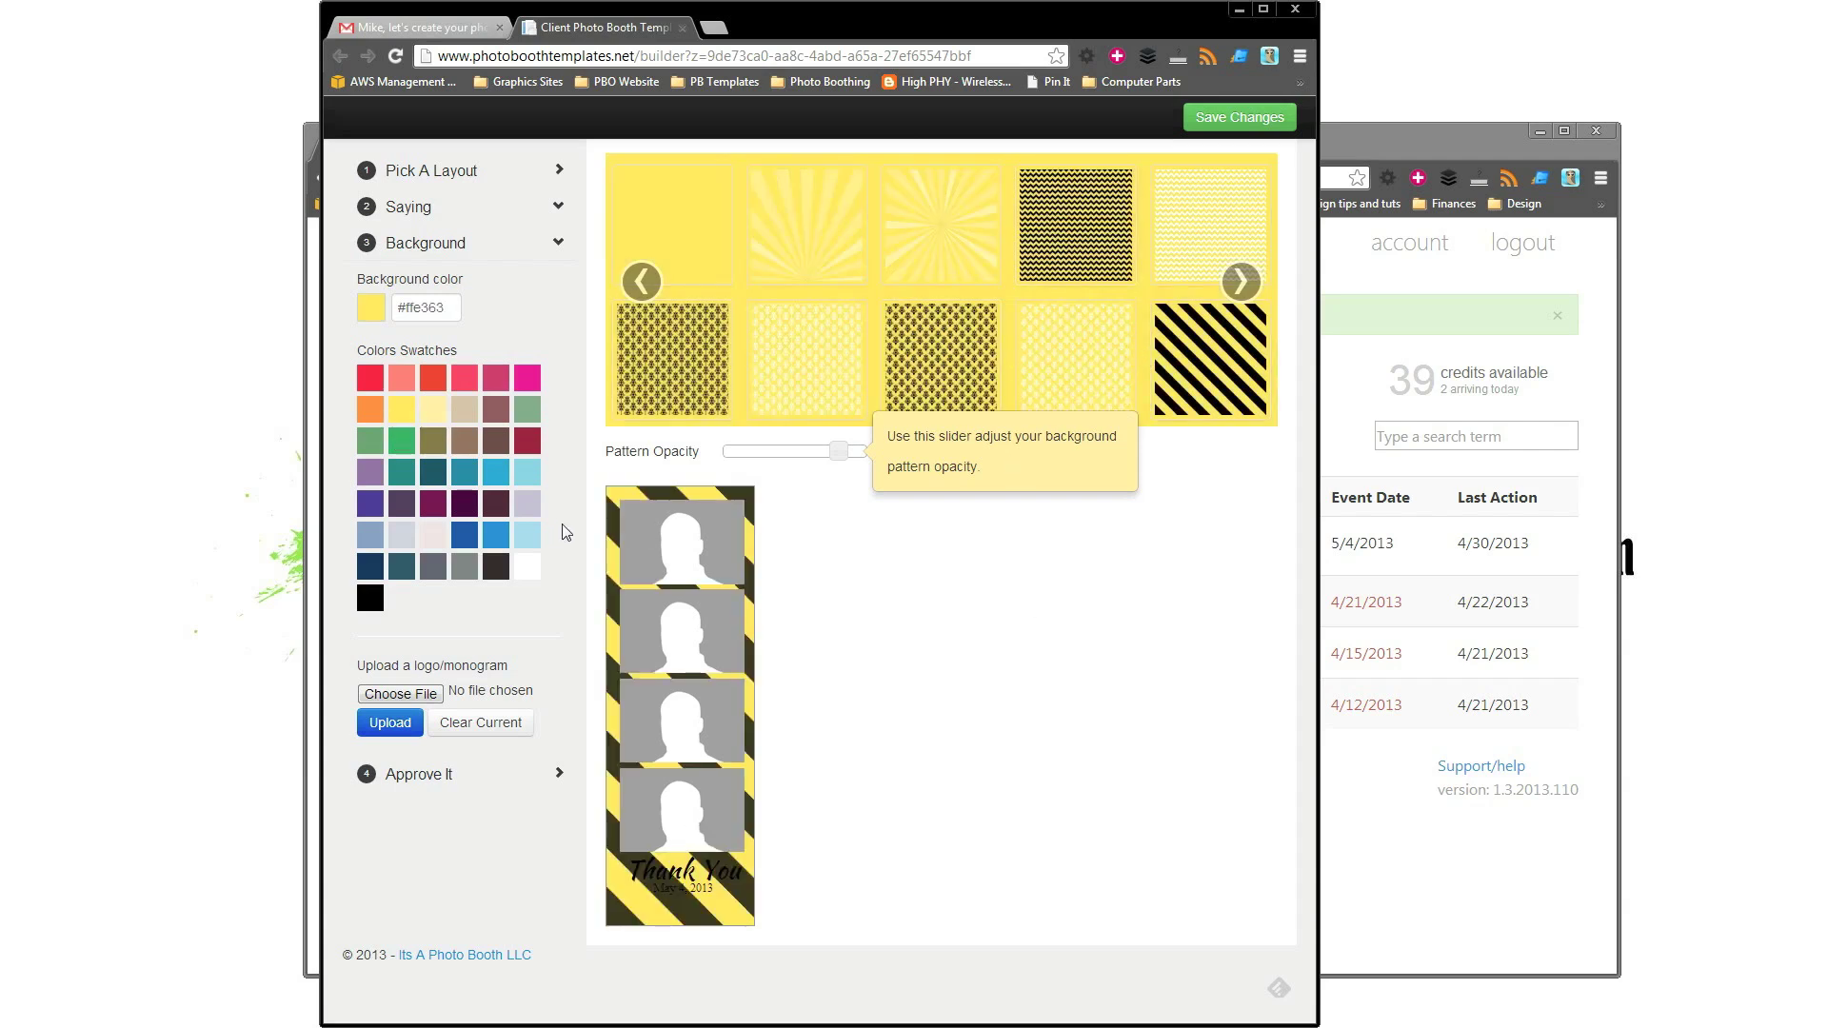
{"action": "left_click", "coordinate": [1238, 283]}
{"action": "left_click", "coordinate": [687, 252]}
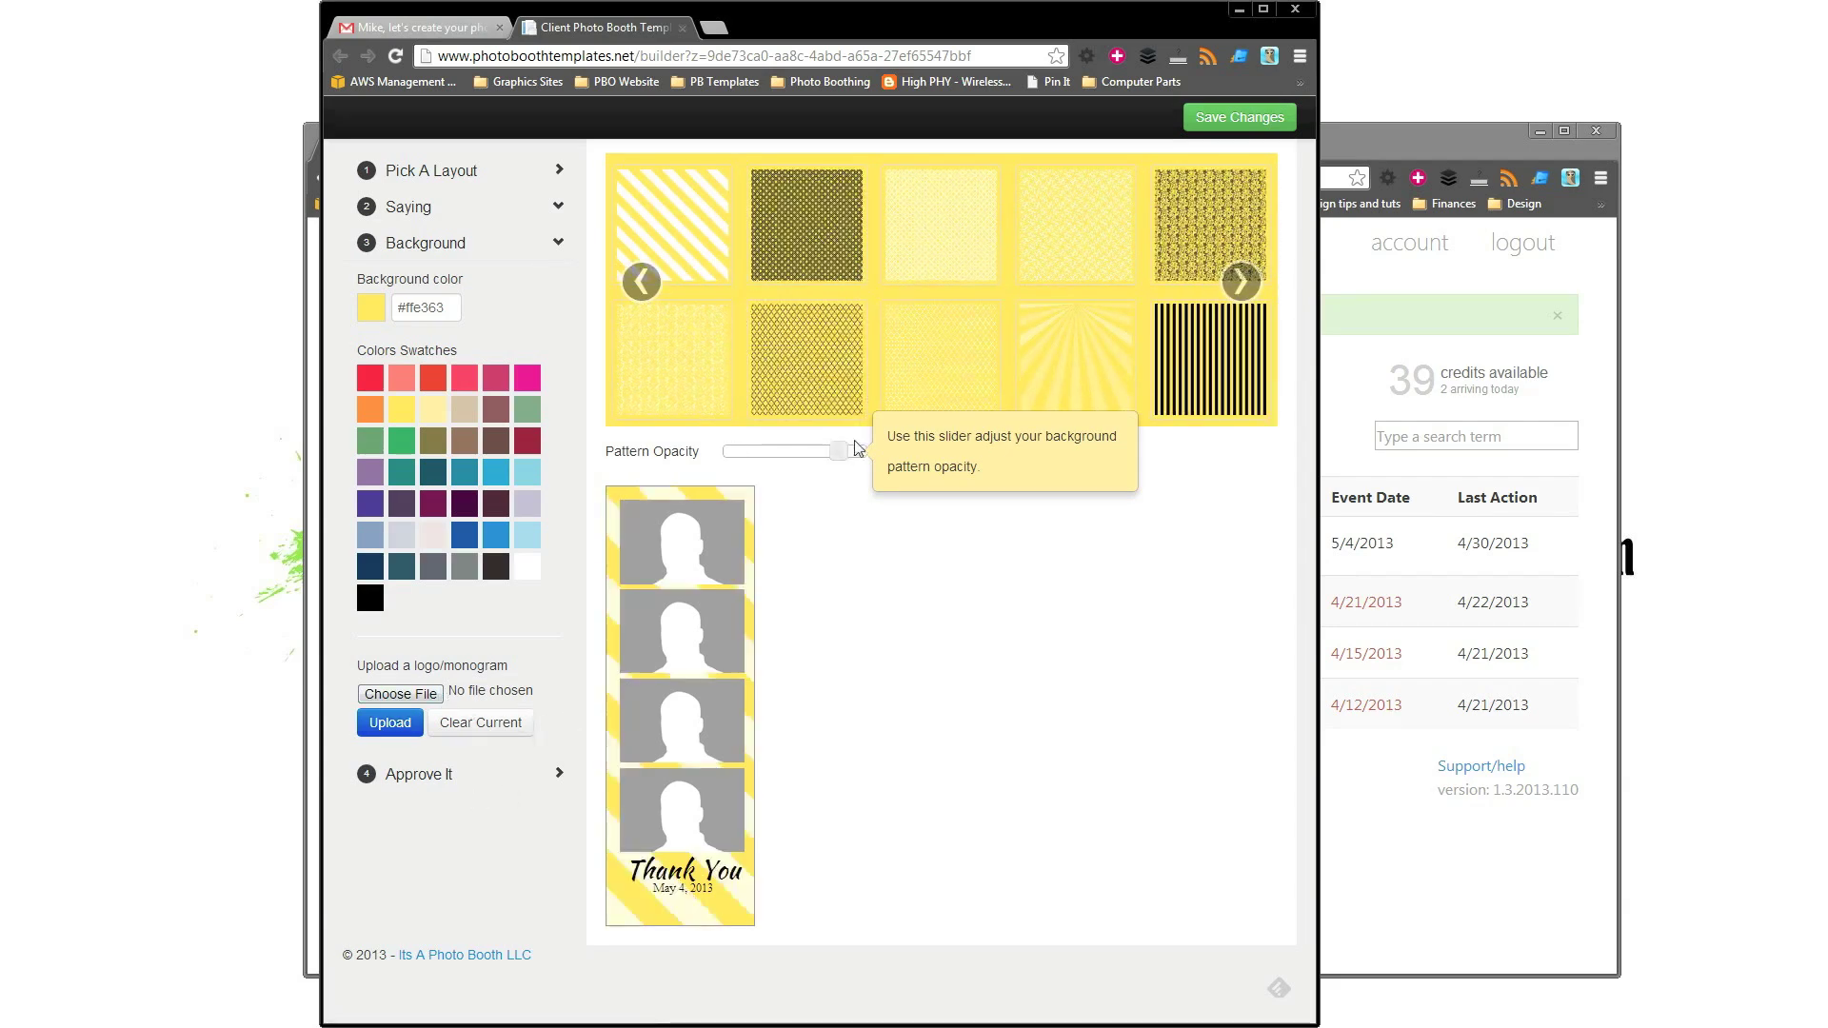
{"action": "mouse_move", "coordinate": [838, 452]}
{"action": "left_mouse_down"}
{"action": "mouse_move", "coordinate": [738, 452]}
{"action": "mouse_move", "coordinate": [816, 460]}
{"action": "left_mouse_up"}
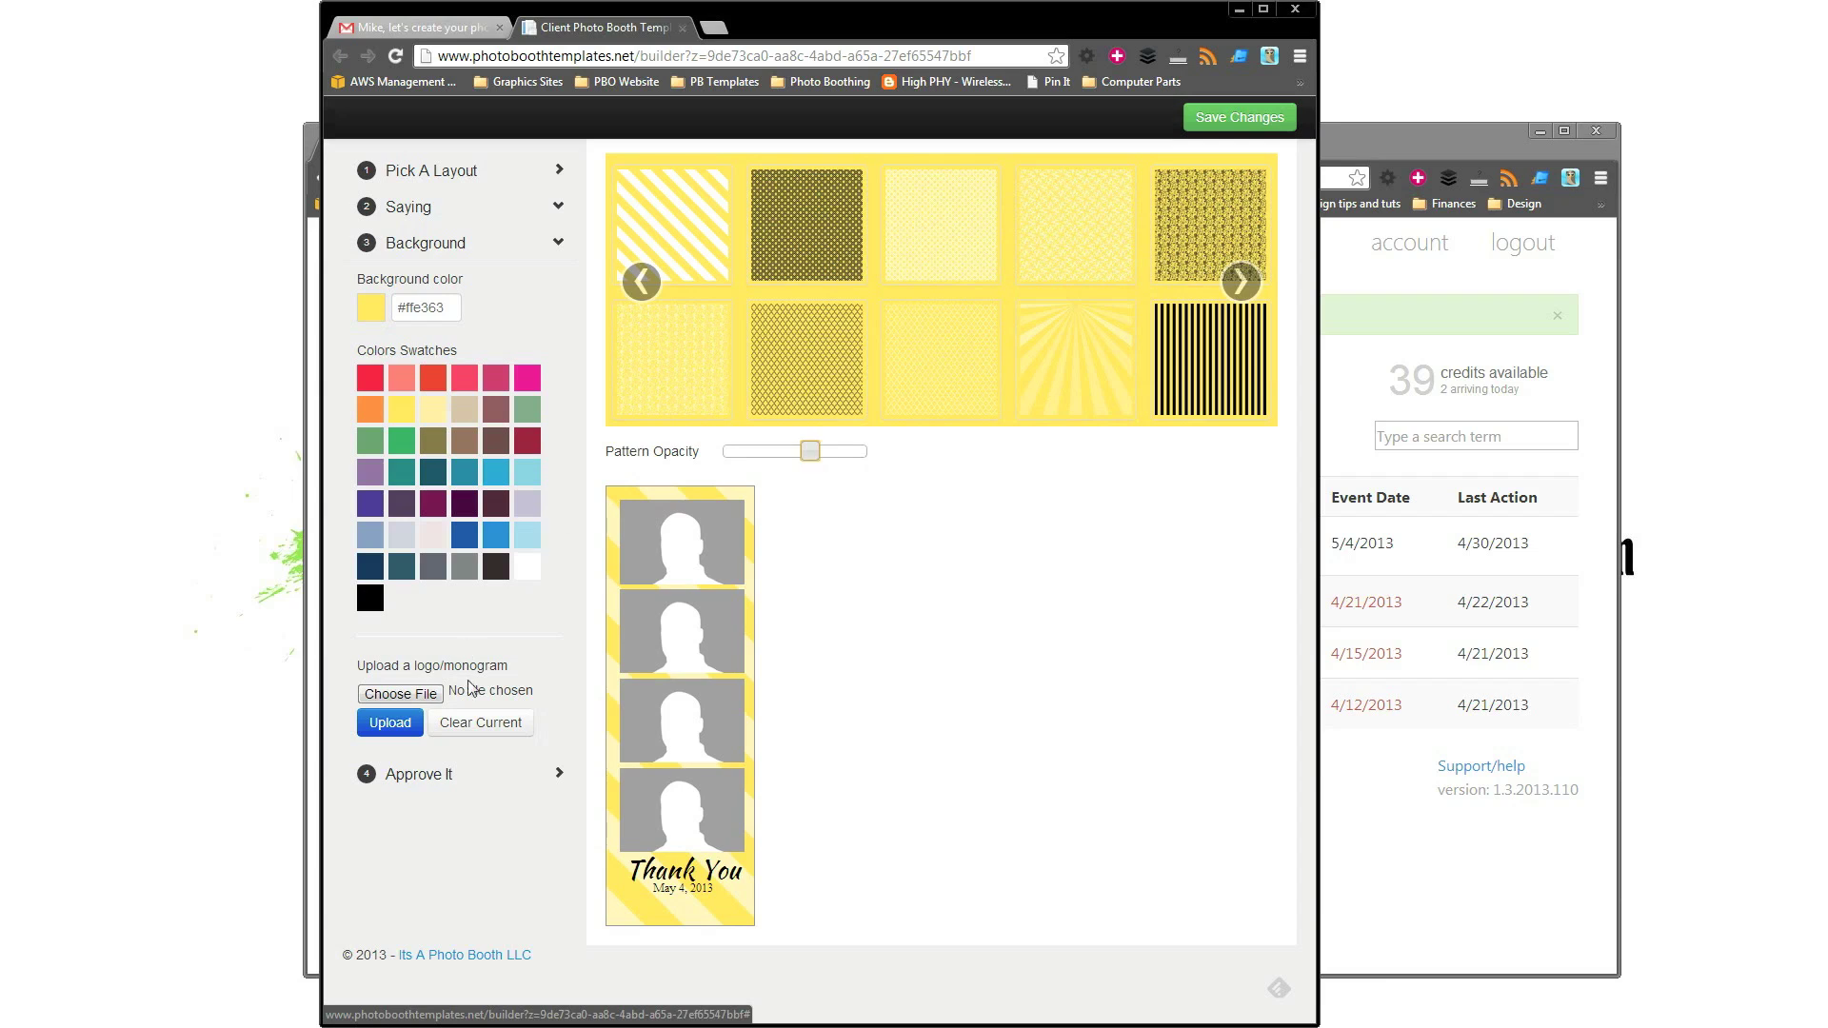
{"action": "left_click", "coordinate": [424, 774]}
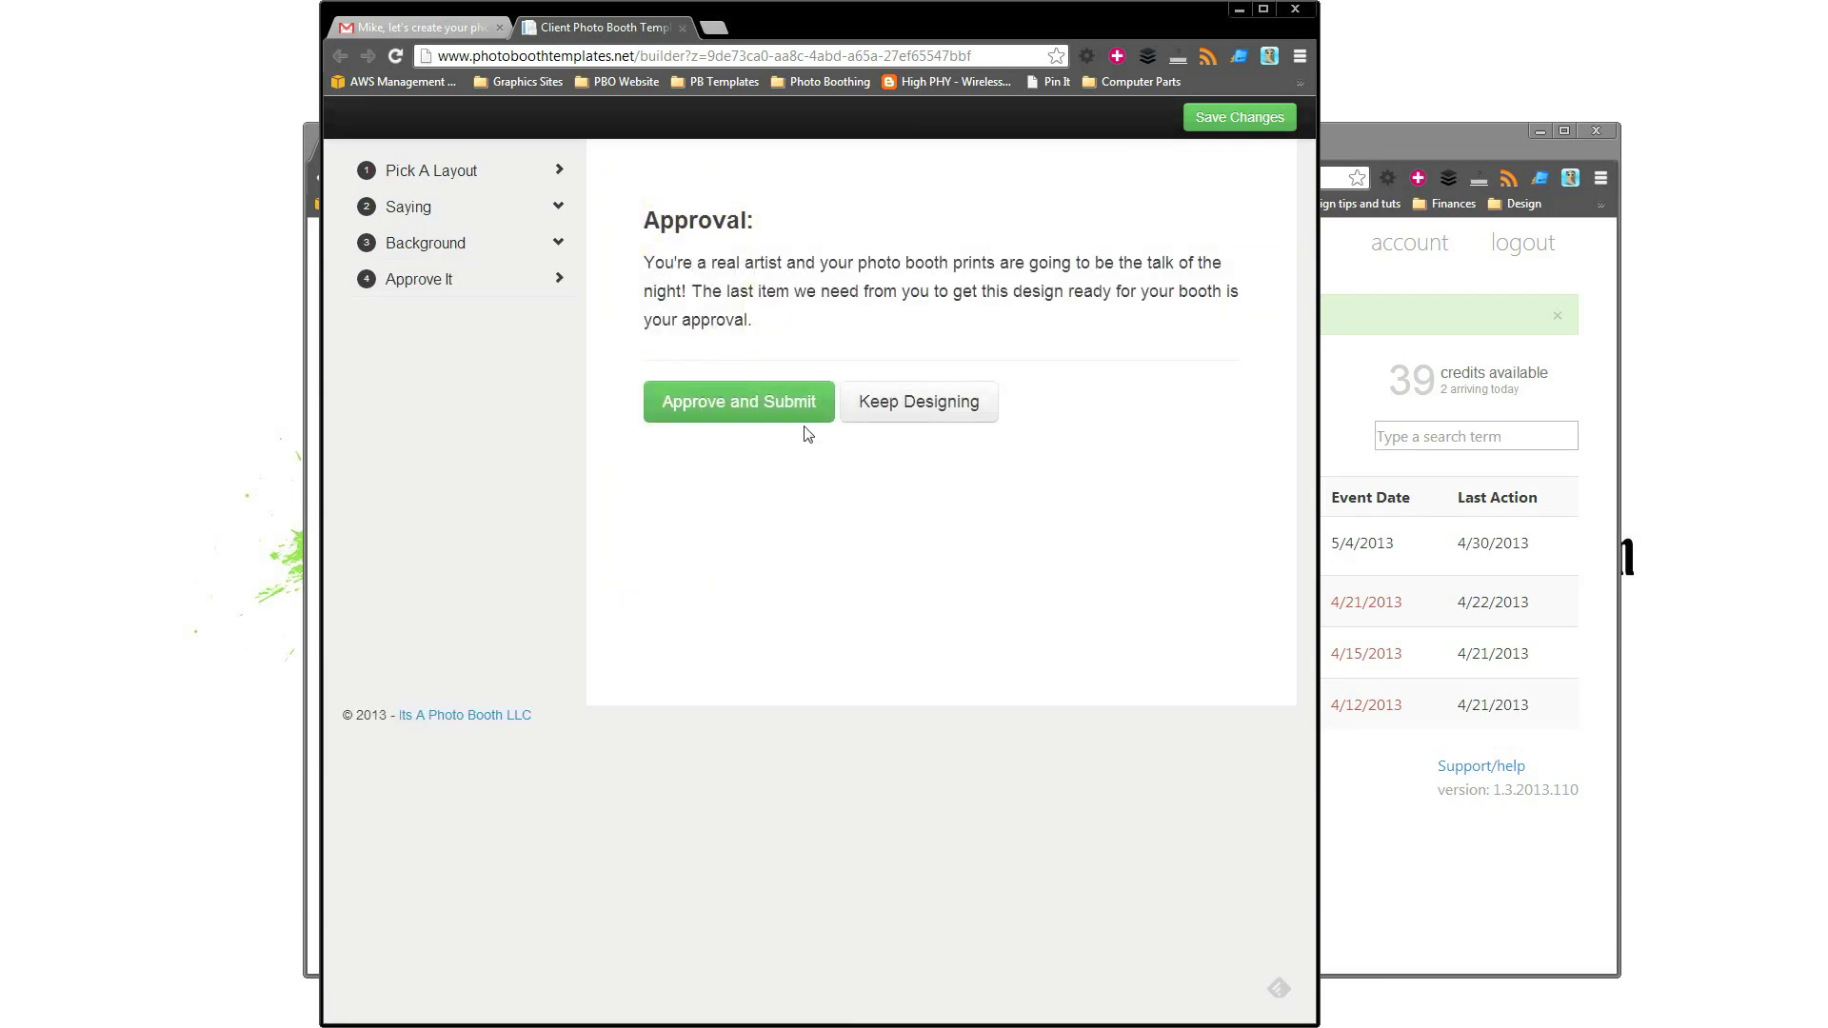
Approve and submit the Thank You strip design, then close the congratulations window.
{"action": "left_click", "coordinate": [782, 404]}
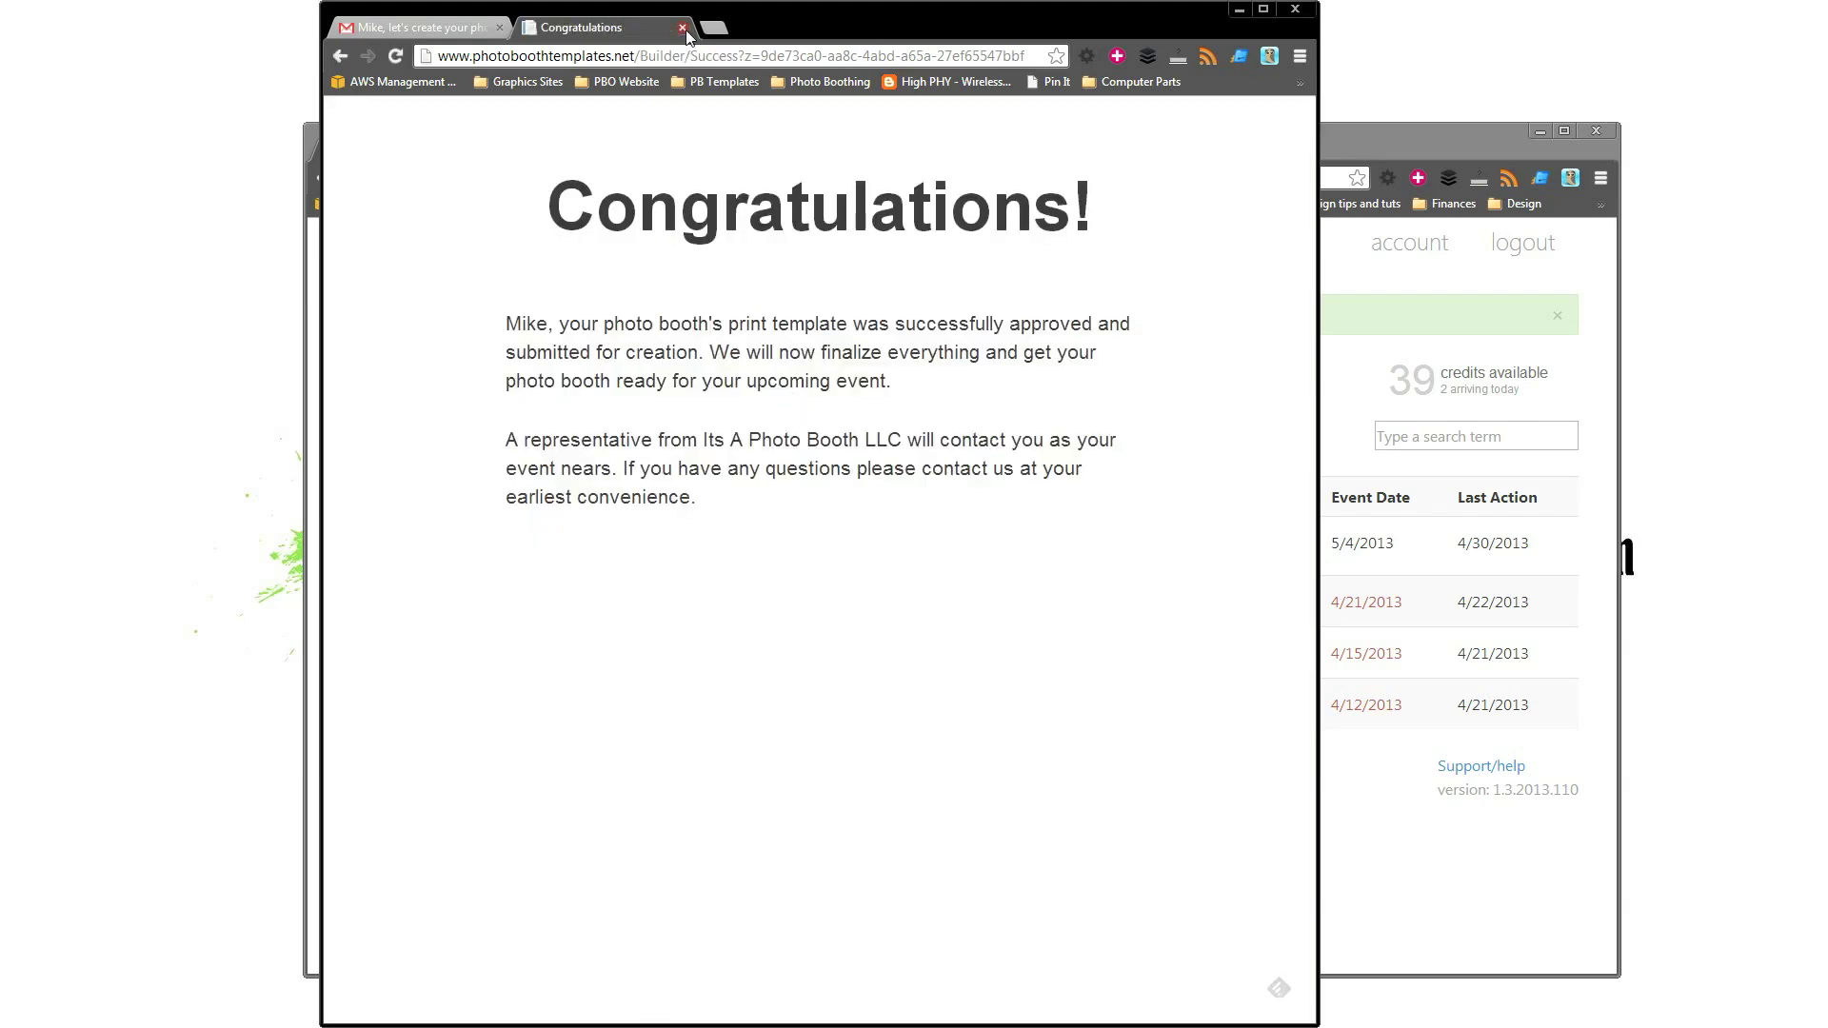
{"action": "left_click", "coordinate": [1239, 8]}
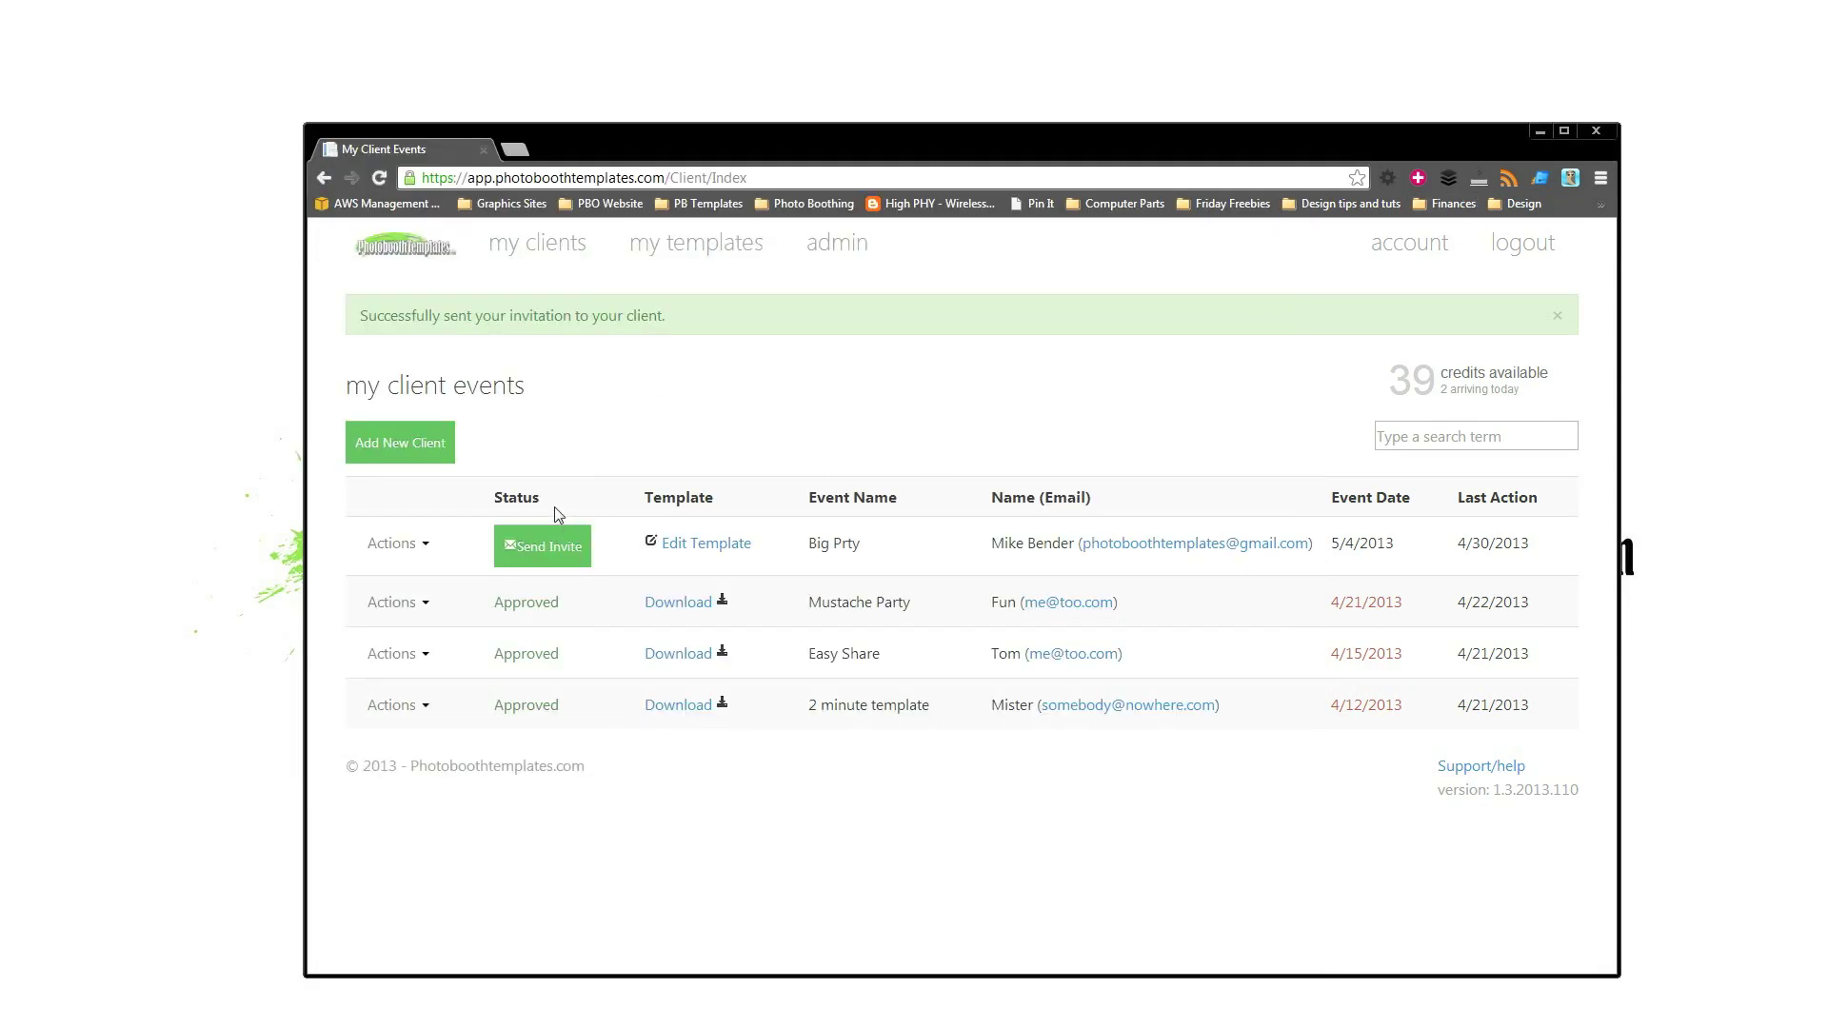
Reload the client events list so Big Prty shows as Approved.
{"action": "left_click", "coordinate": [381, 180]}
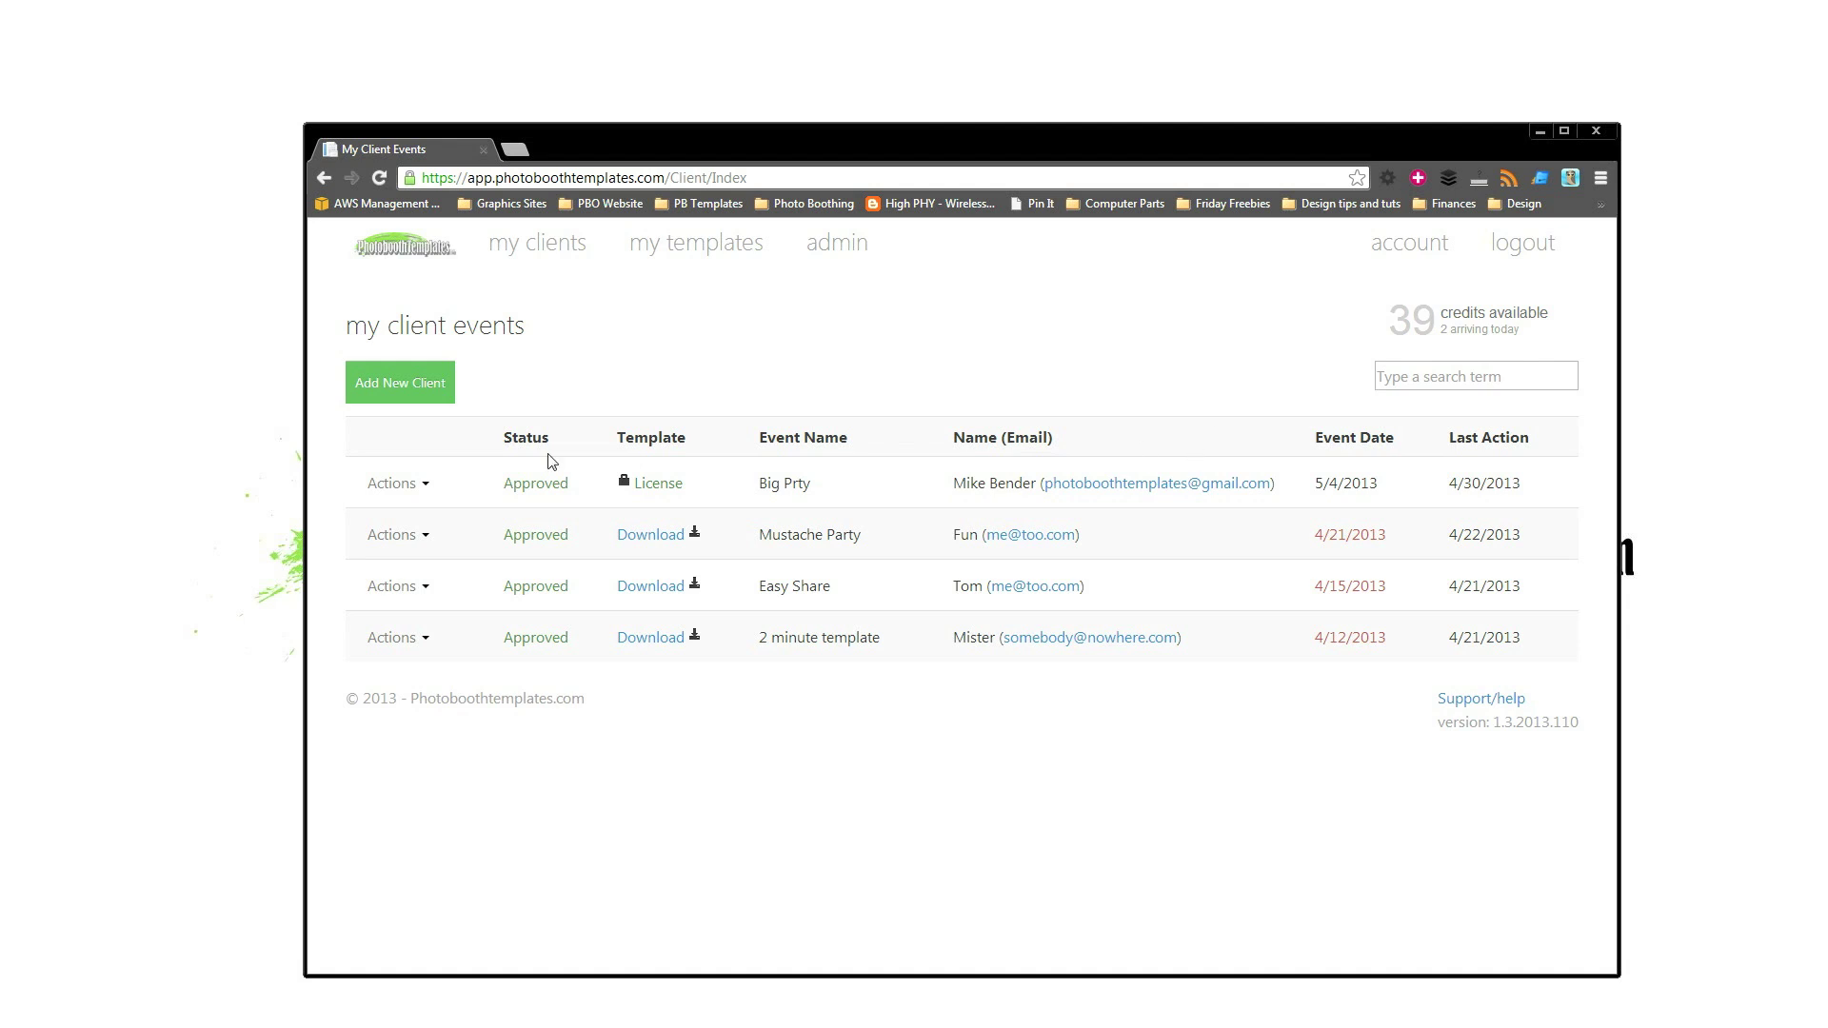
License the Big Prty template for one credit and view its event details.
{"action": "left_click", "coordinate": [657, 487]}
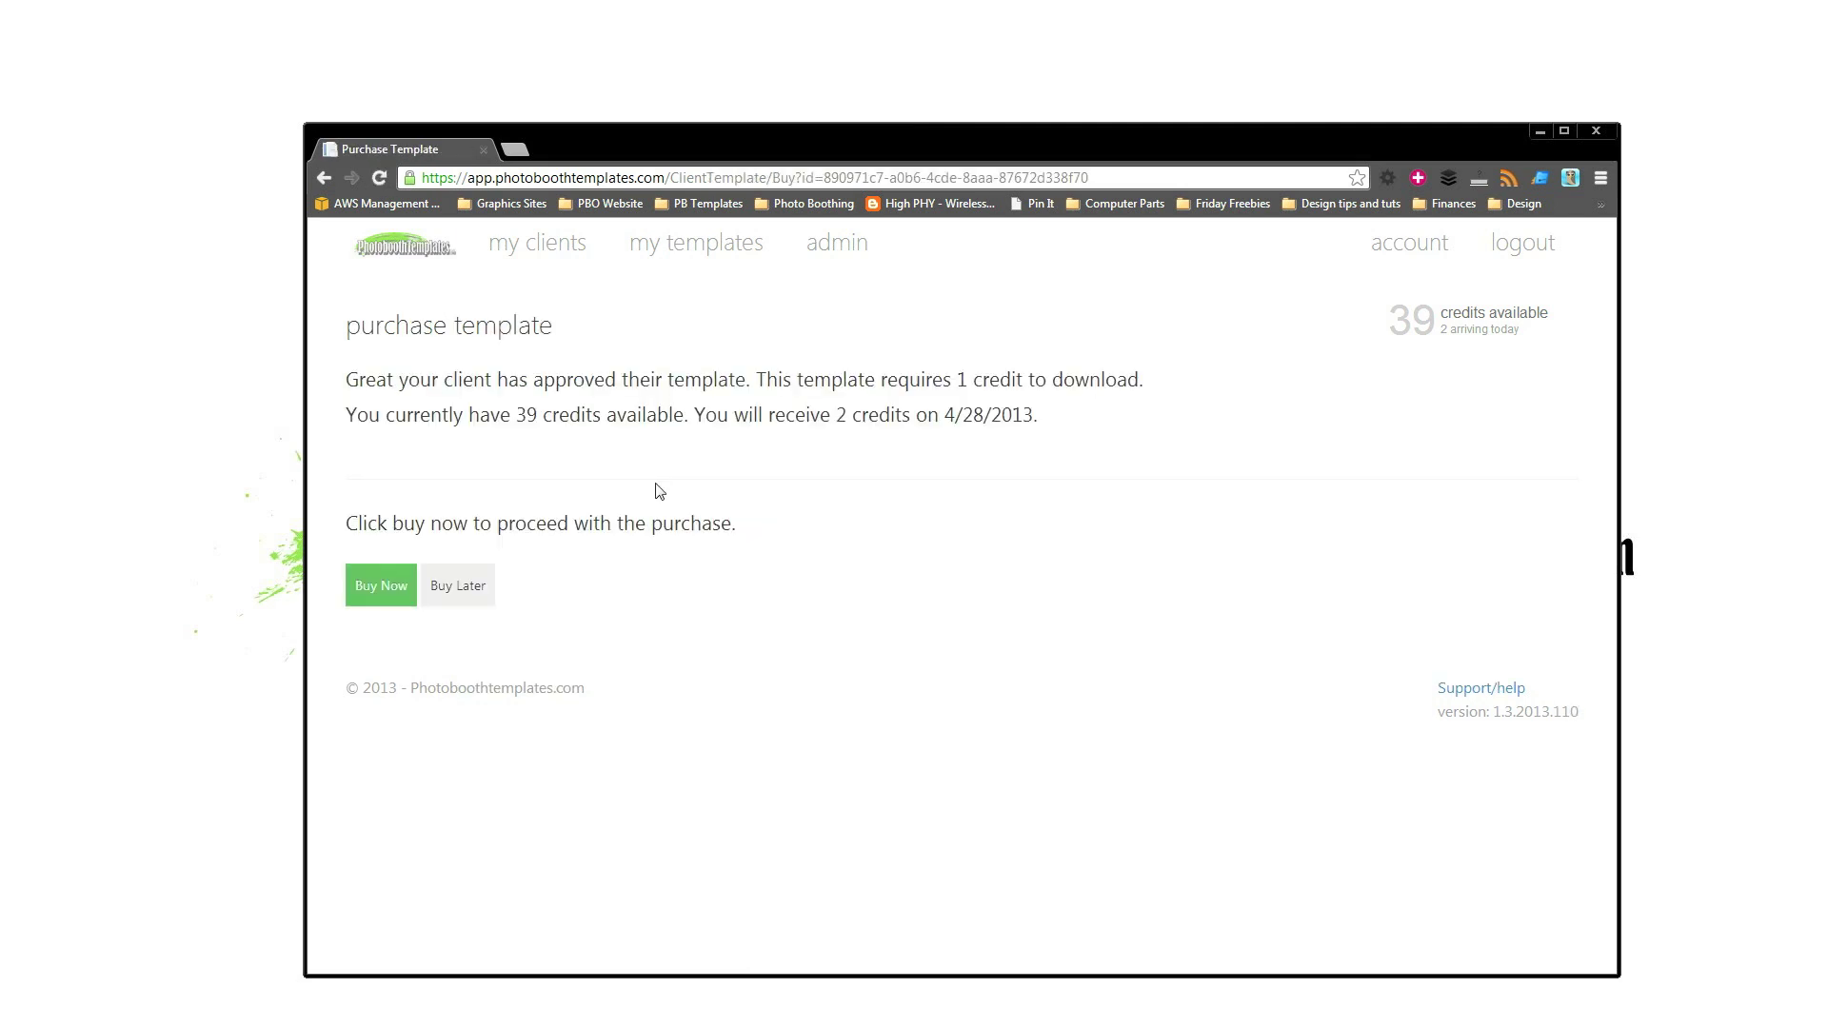
{"action": "left_click", "coordinate": [367, 582]}
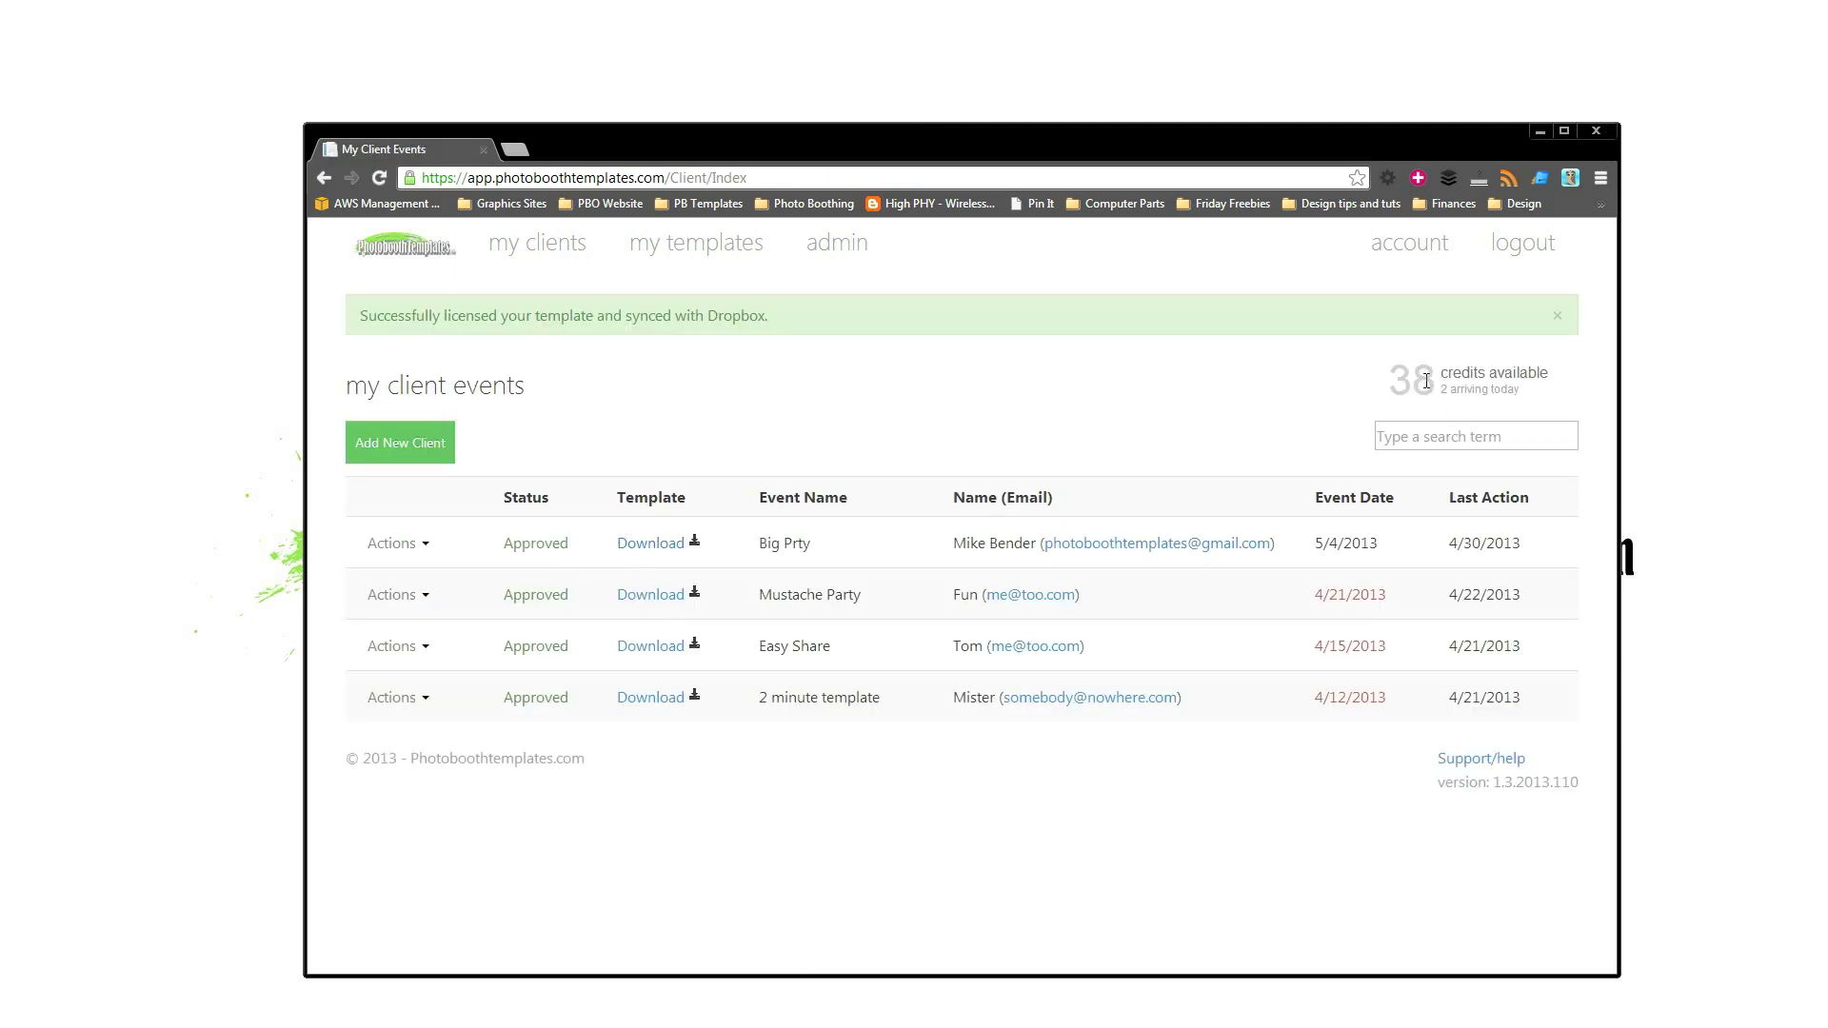
{"action": "left_click", "coordinate": [659, 546]}
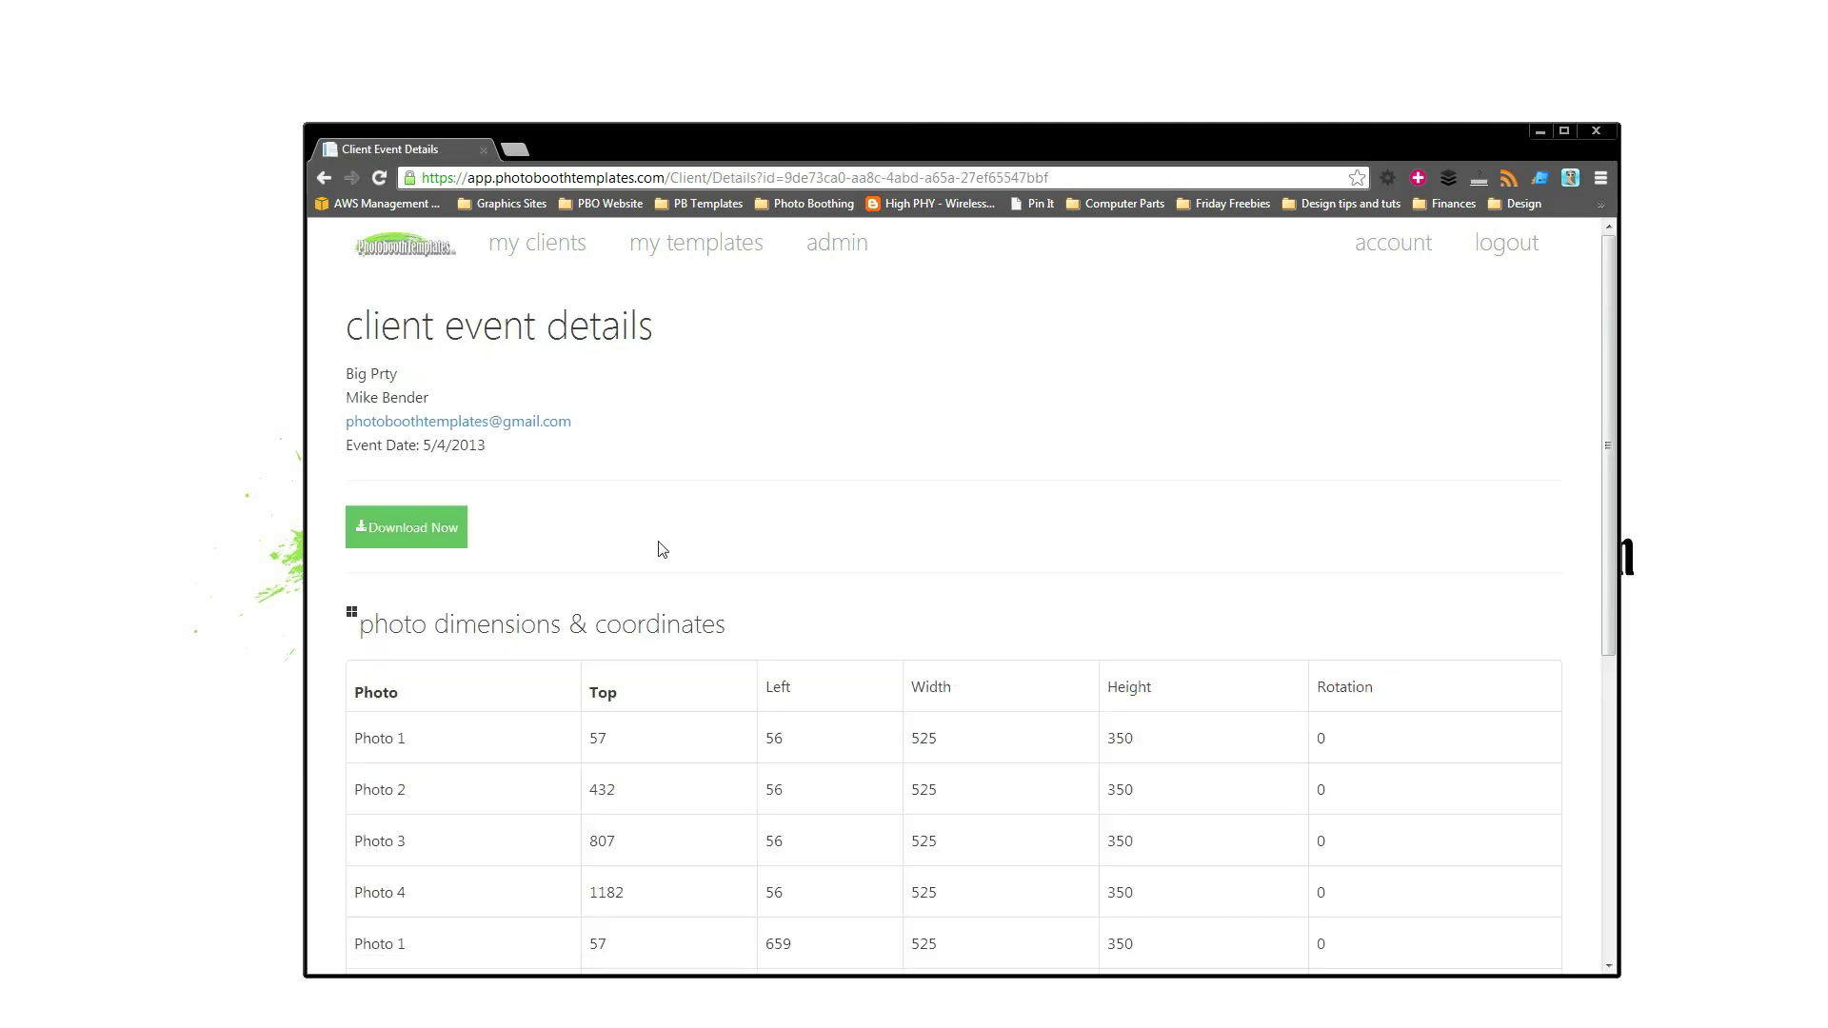
Open the downloaded Big_Prty.zip to reveal its JPG template and TXT file.
{"action": "scroll", "coordinate": [657, 543], "scroll_direction": "down", "scroll_amount": 1}
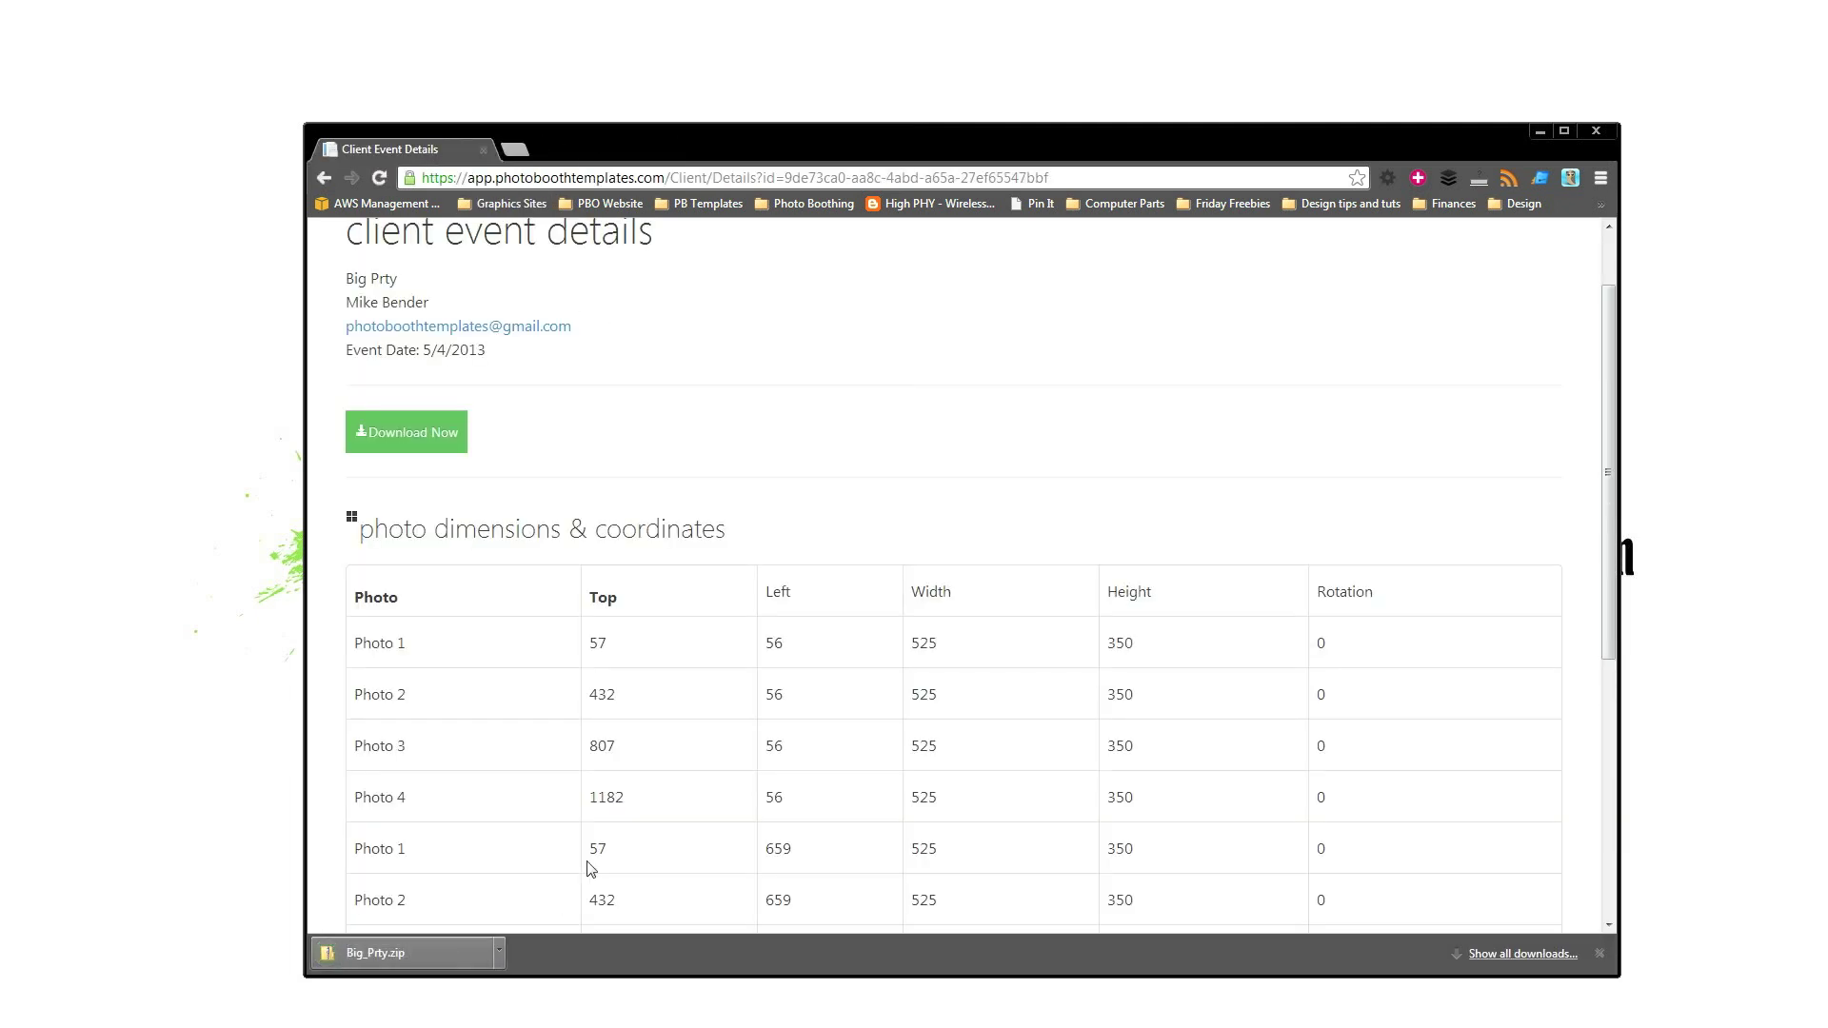
{"action": "left_click", "coordinate": [464, 951]}
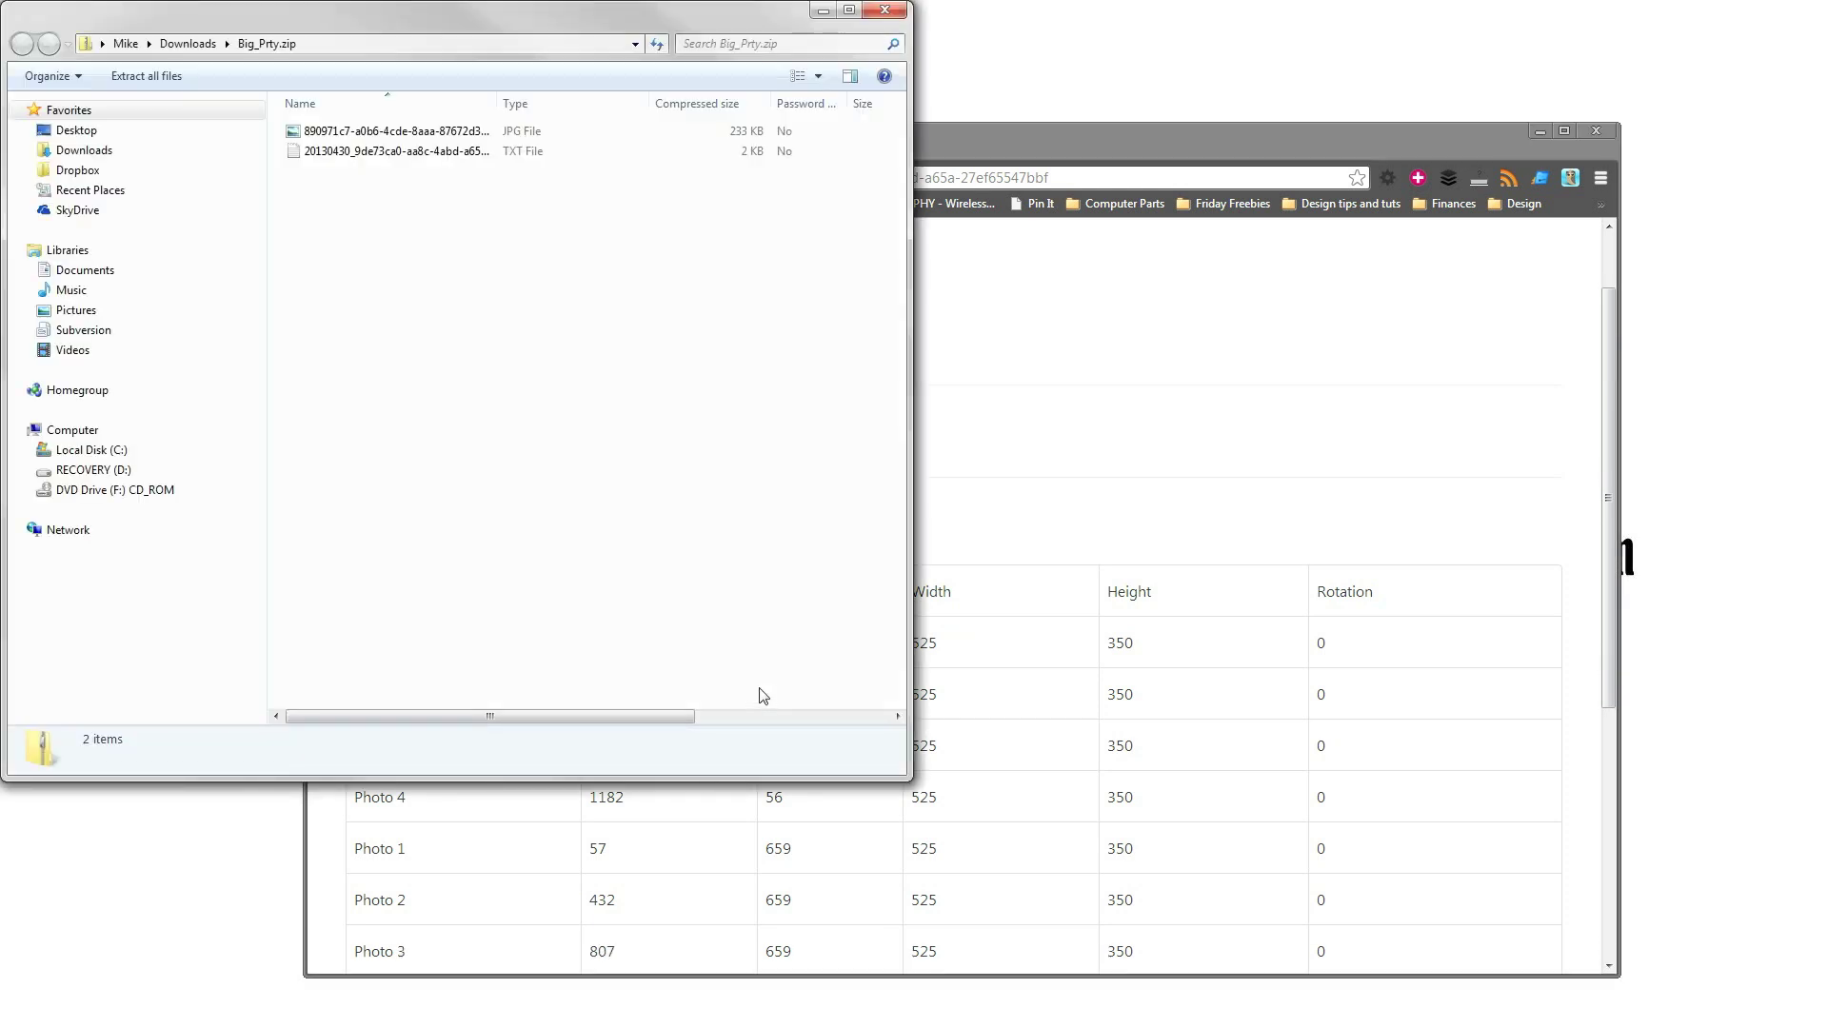
{"action": "left_click", "coordinate": [350, 132]}
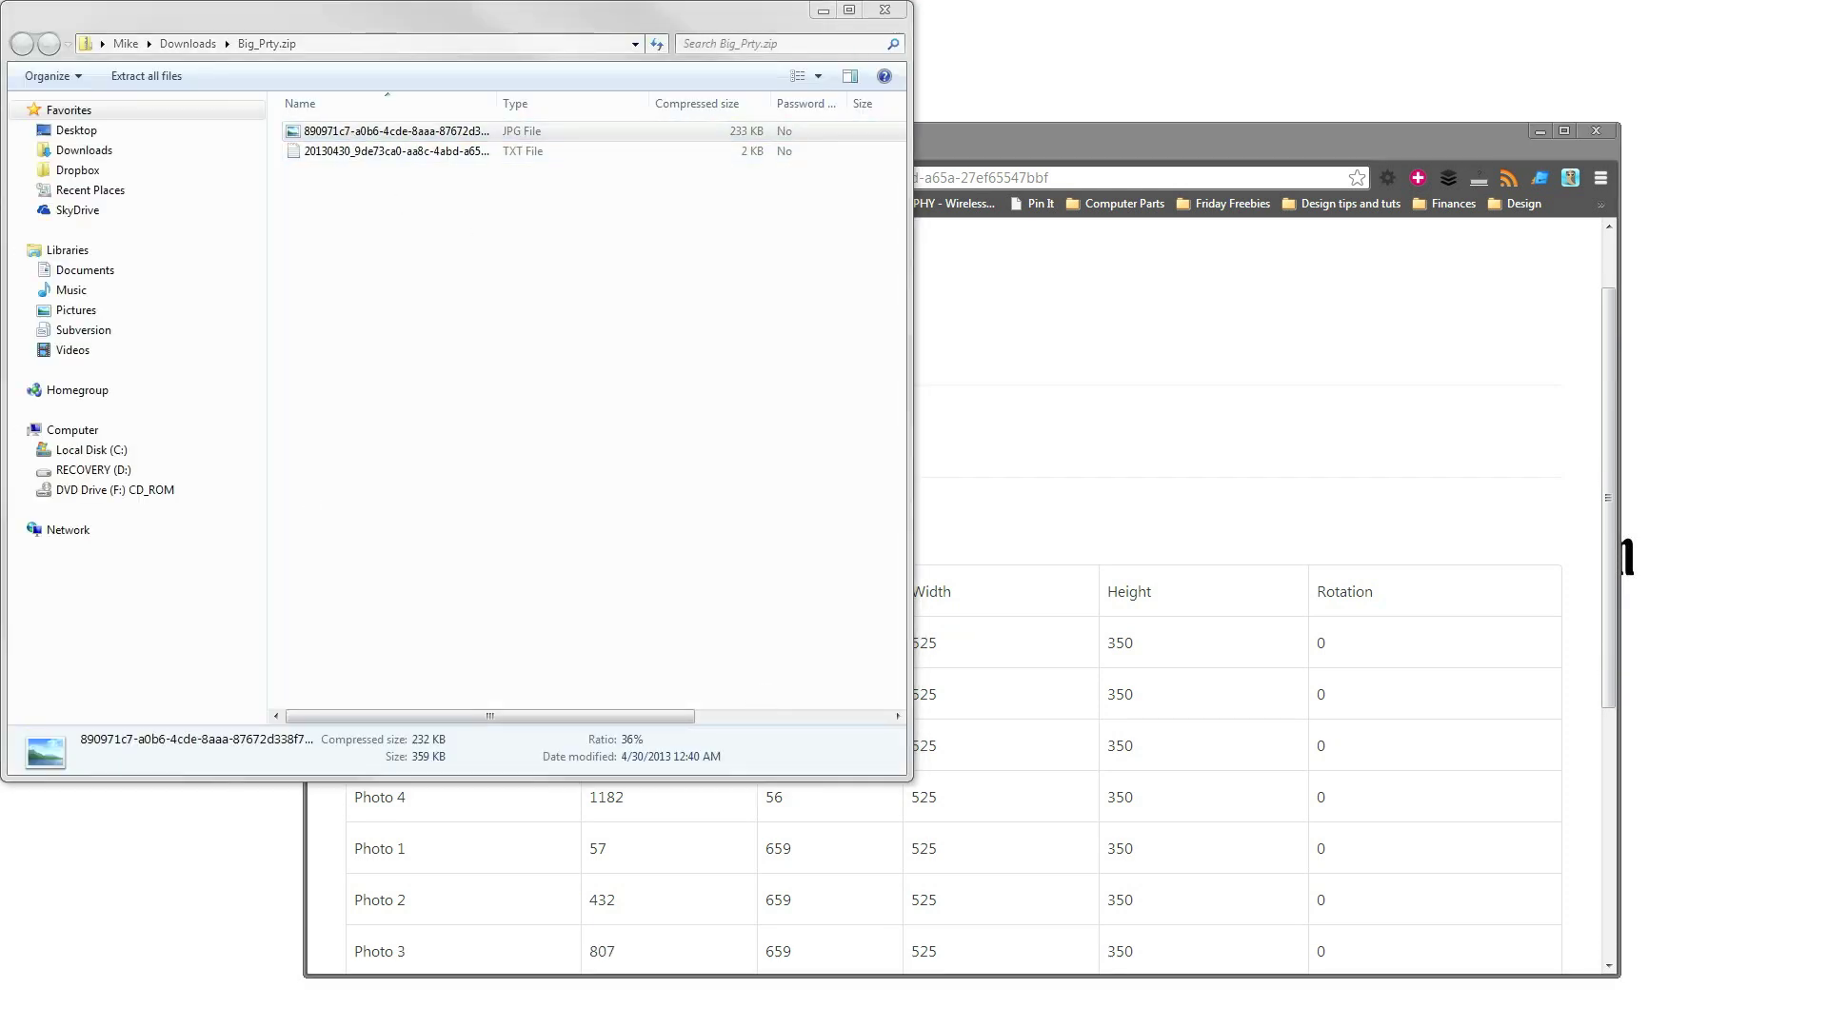
{"action": "key", "text": "Return"}
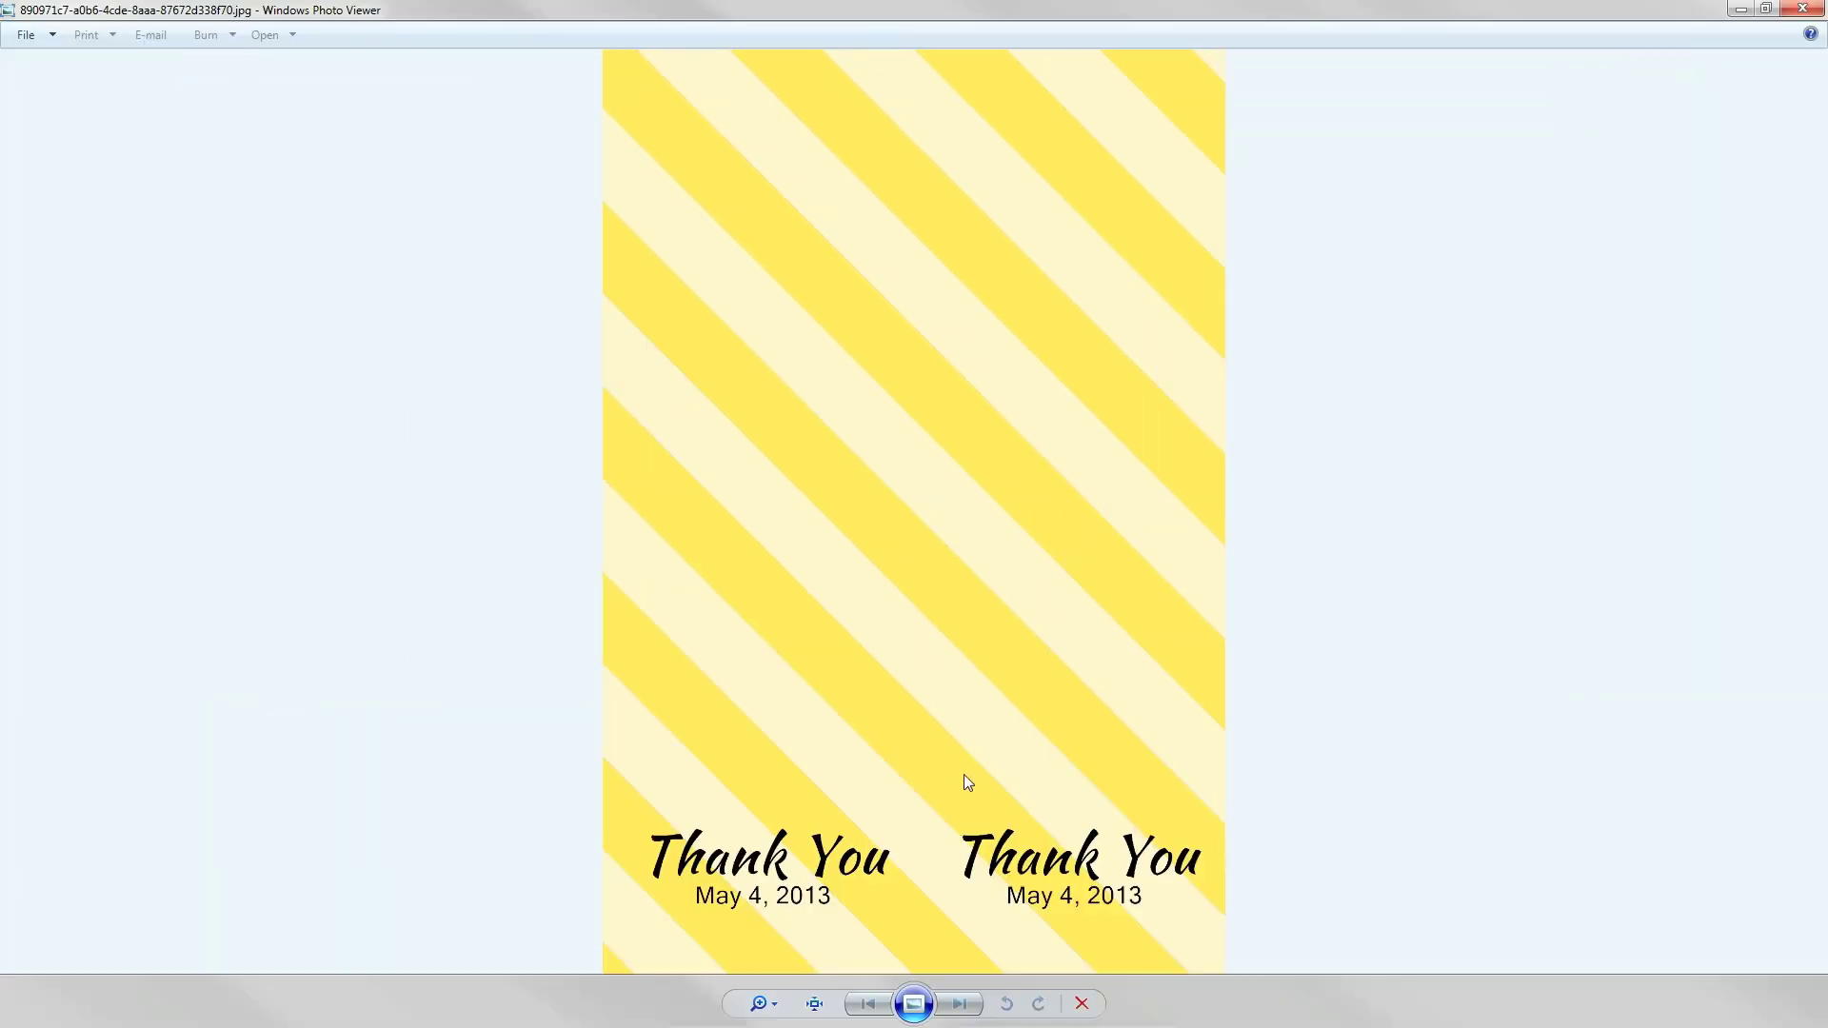
{"action": "left_click", "coordinate": [1802, 10]}
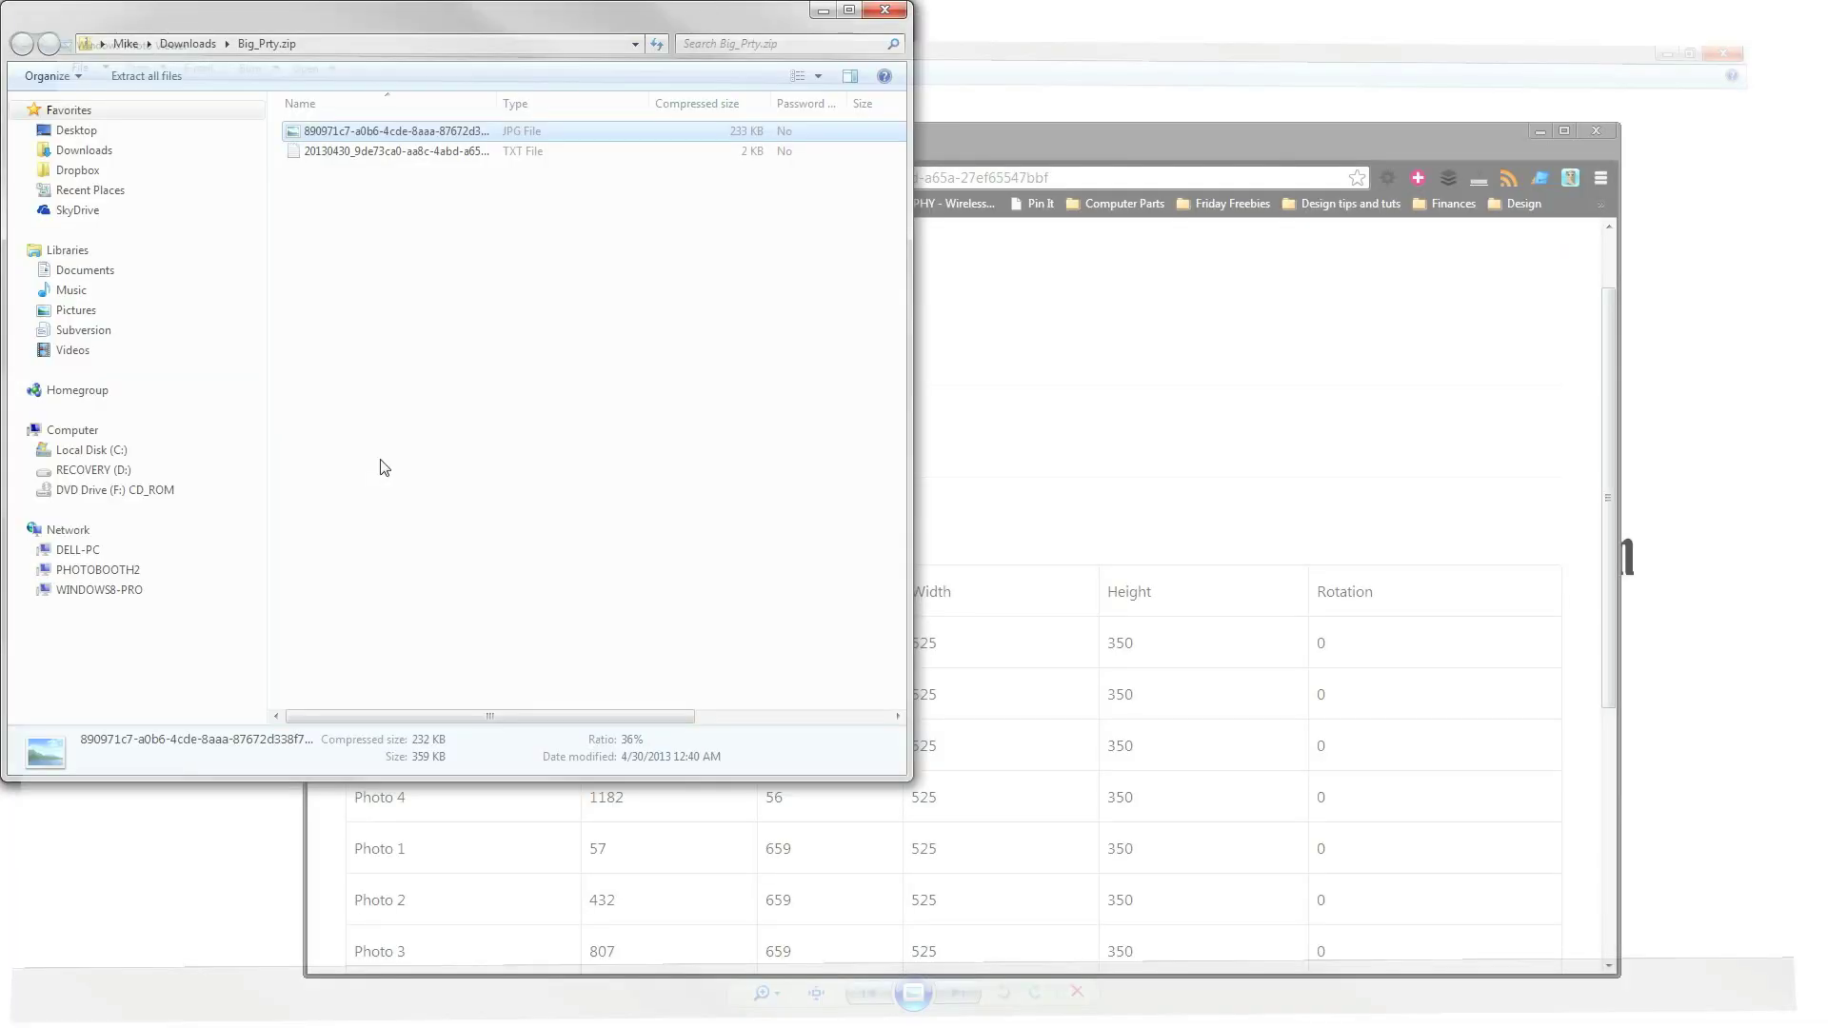
{"action": "left_click", "coordinate": [379, 154]}
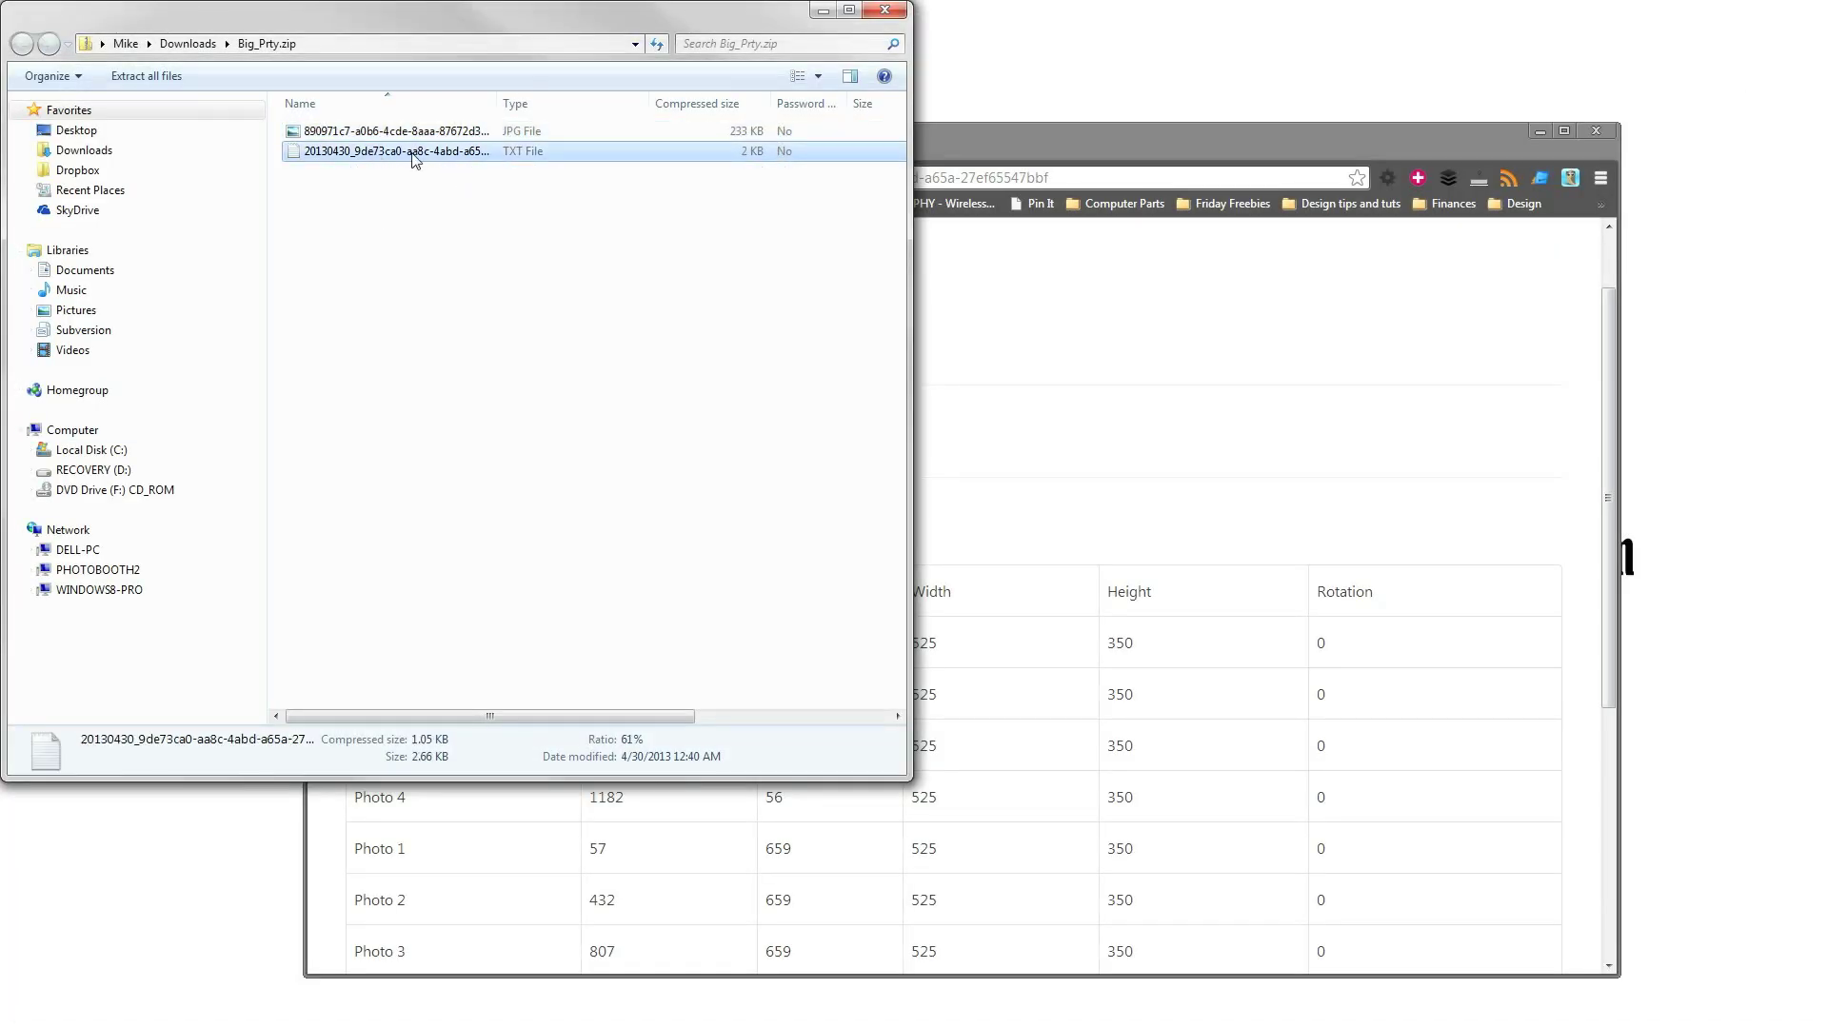
{"action": "key", "text": "Return"}
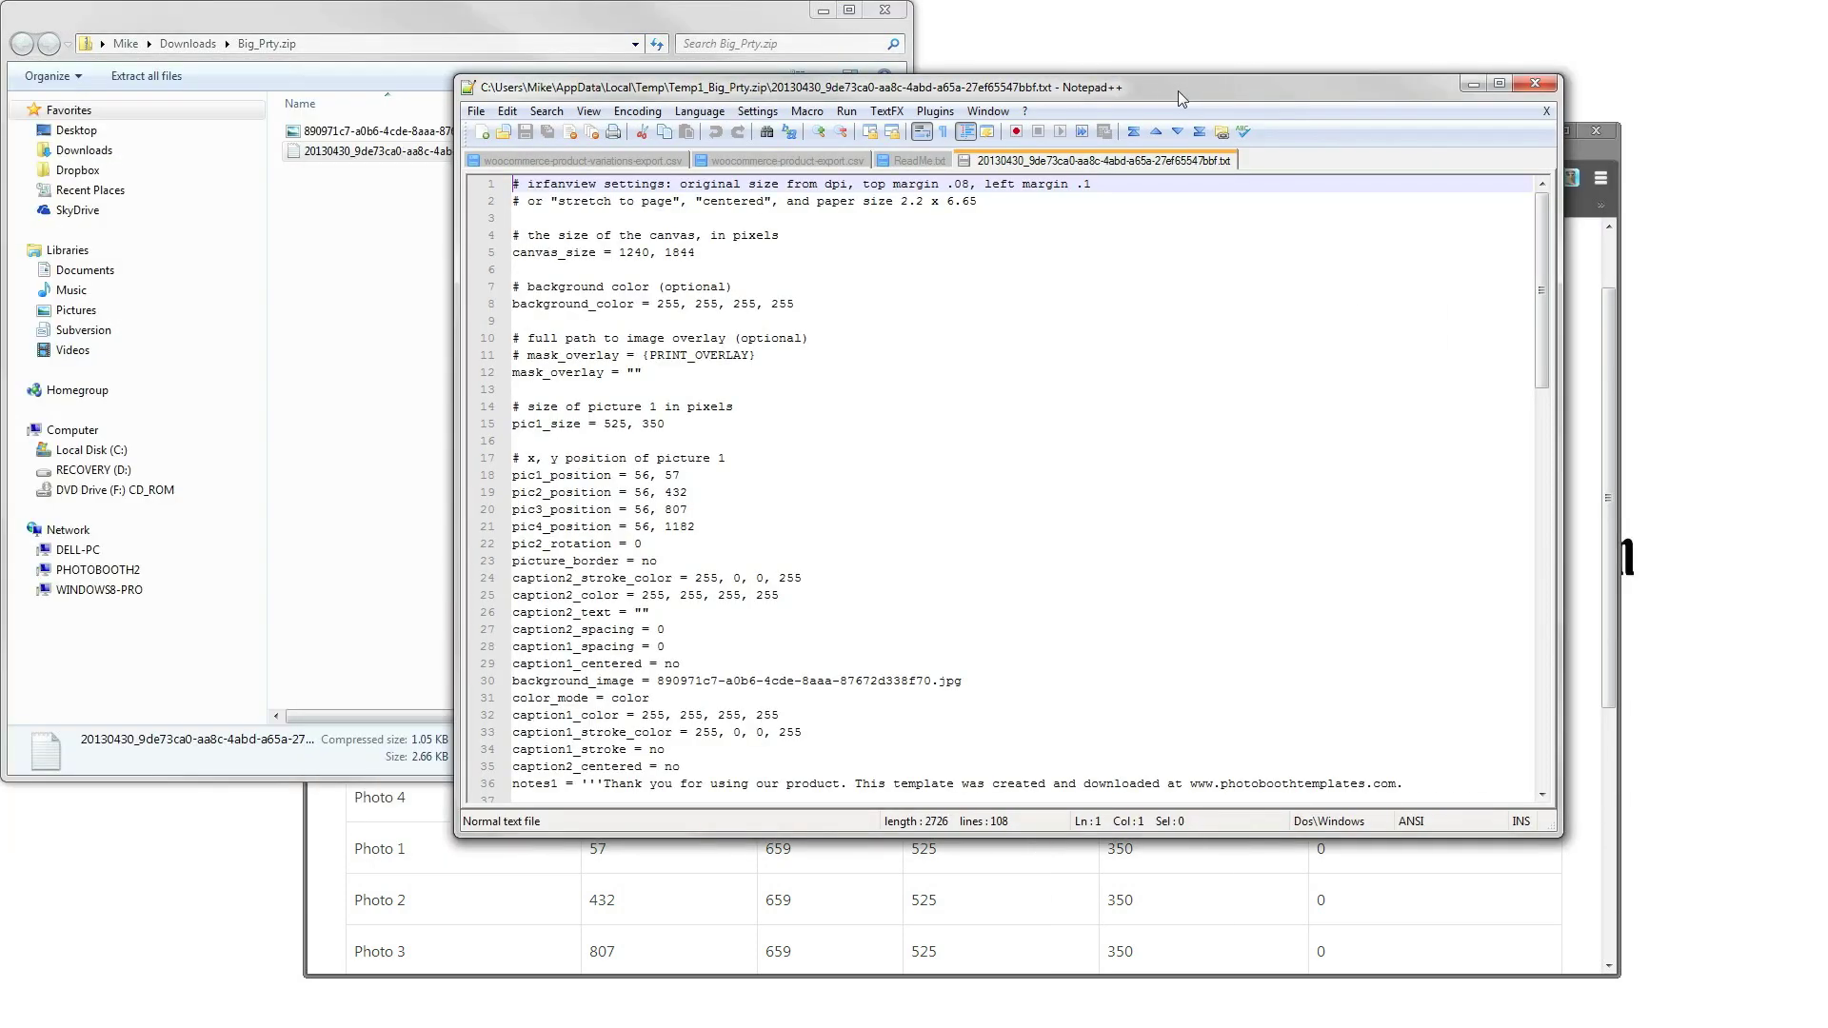
{"action": "left_click", "coordinate": [798, 524]}
{"action": "scroll", "coordinate": [799, 524], "scroll_direction": "down", "scroll_amount": 6}
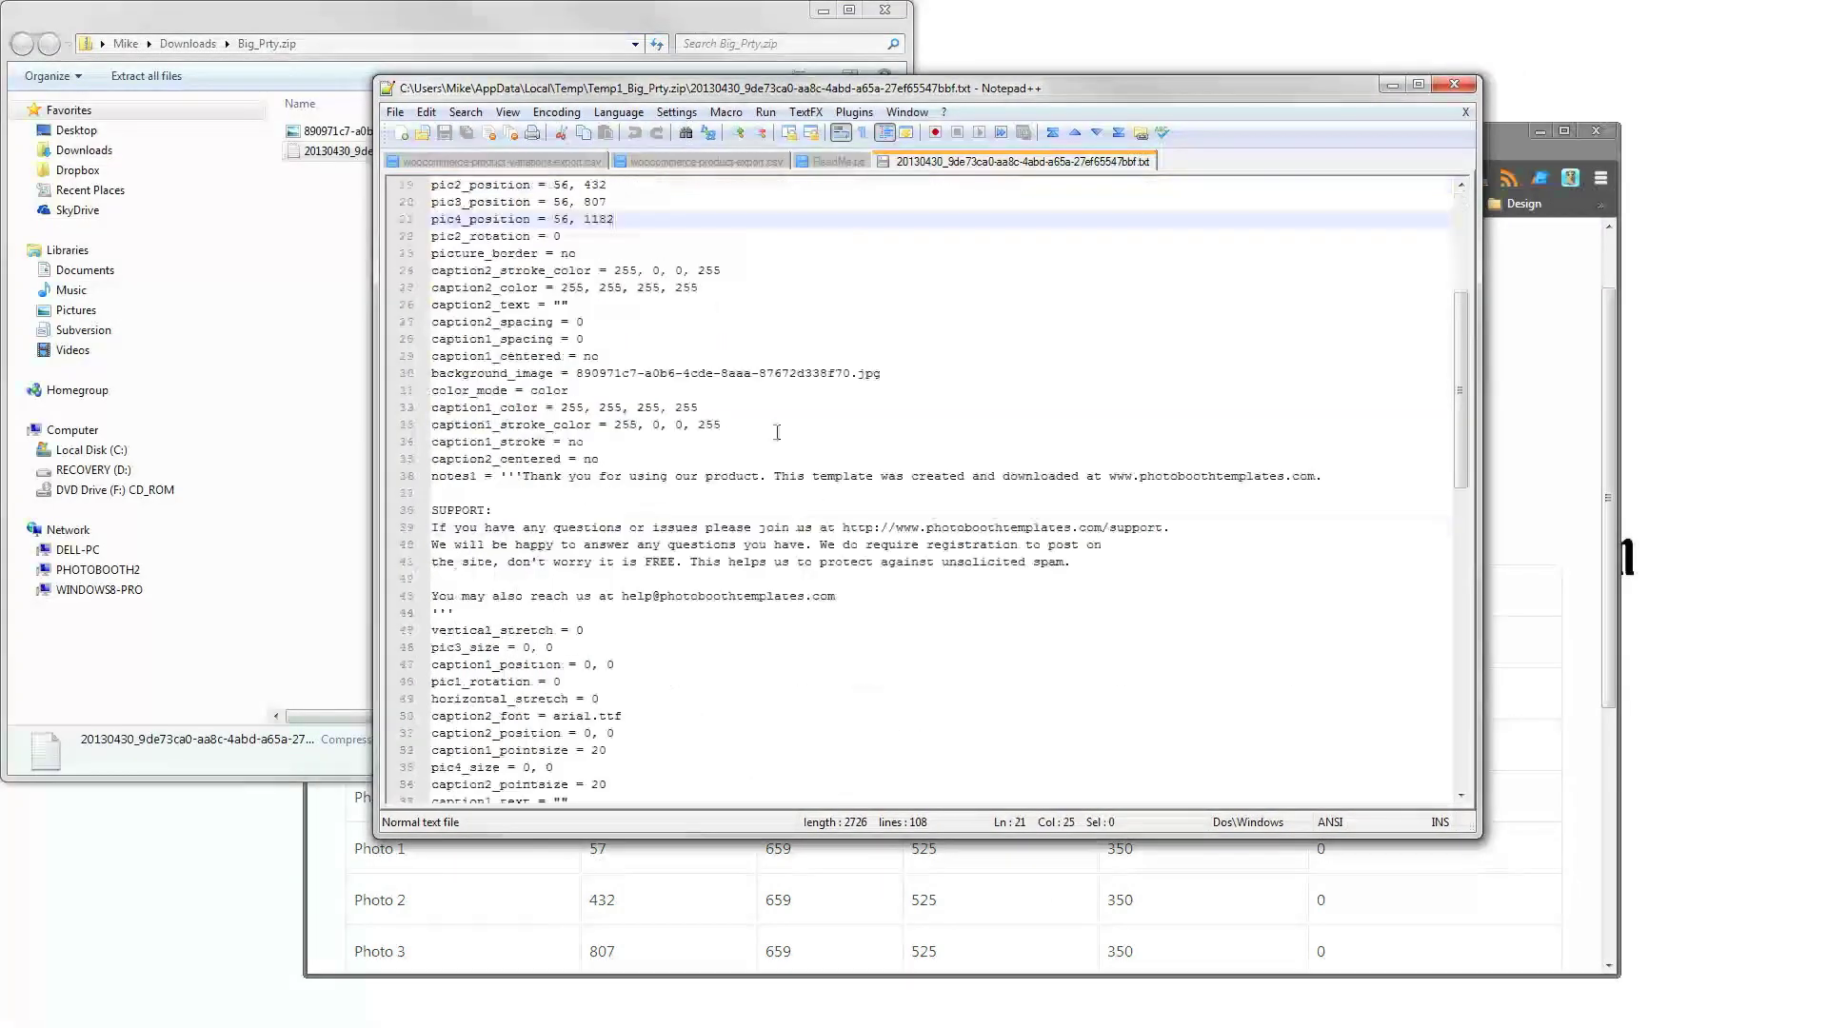
{"action": "scroll", "coordinate": [985, 538], "scroll_direction": "down", "scroll_amount": 5}
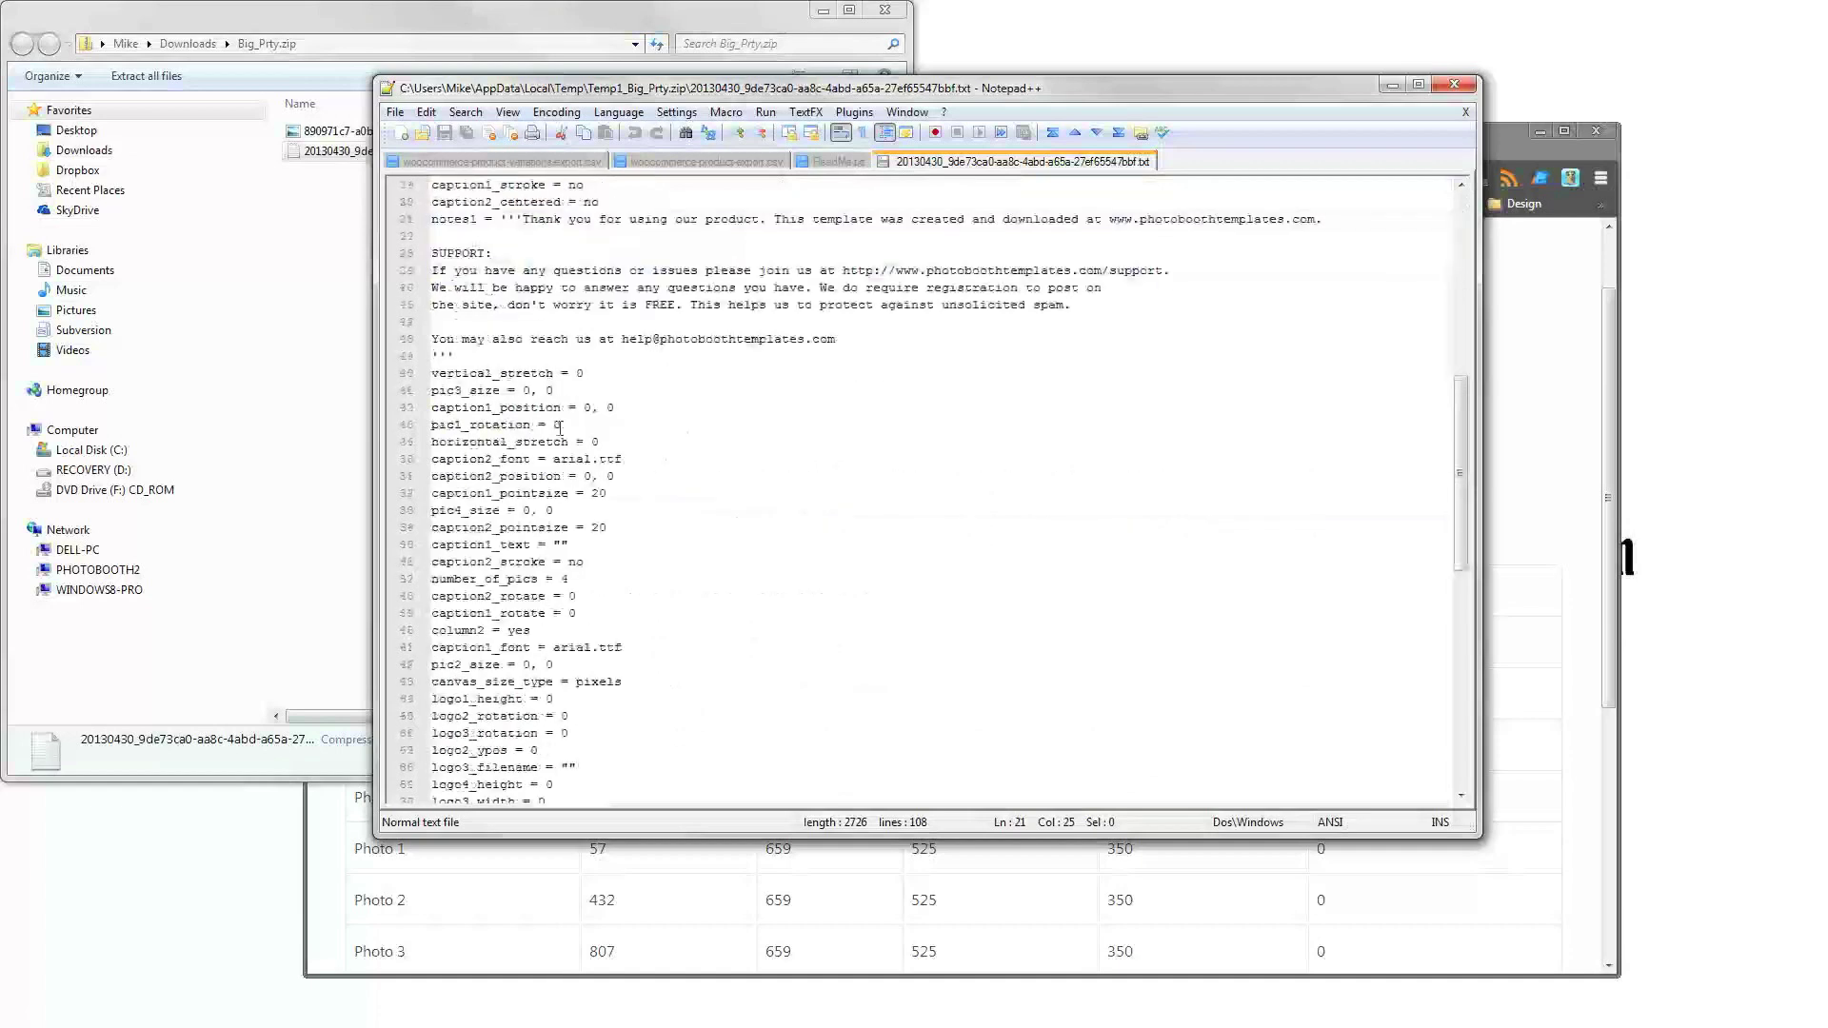
{"action": "scroll", "coordinate": [779, 603], "scroll_direction": "down", "scroll_amount": 6}
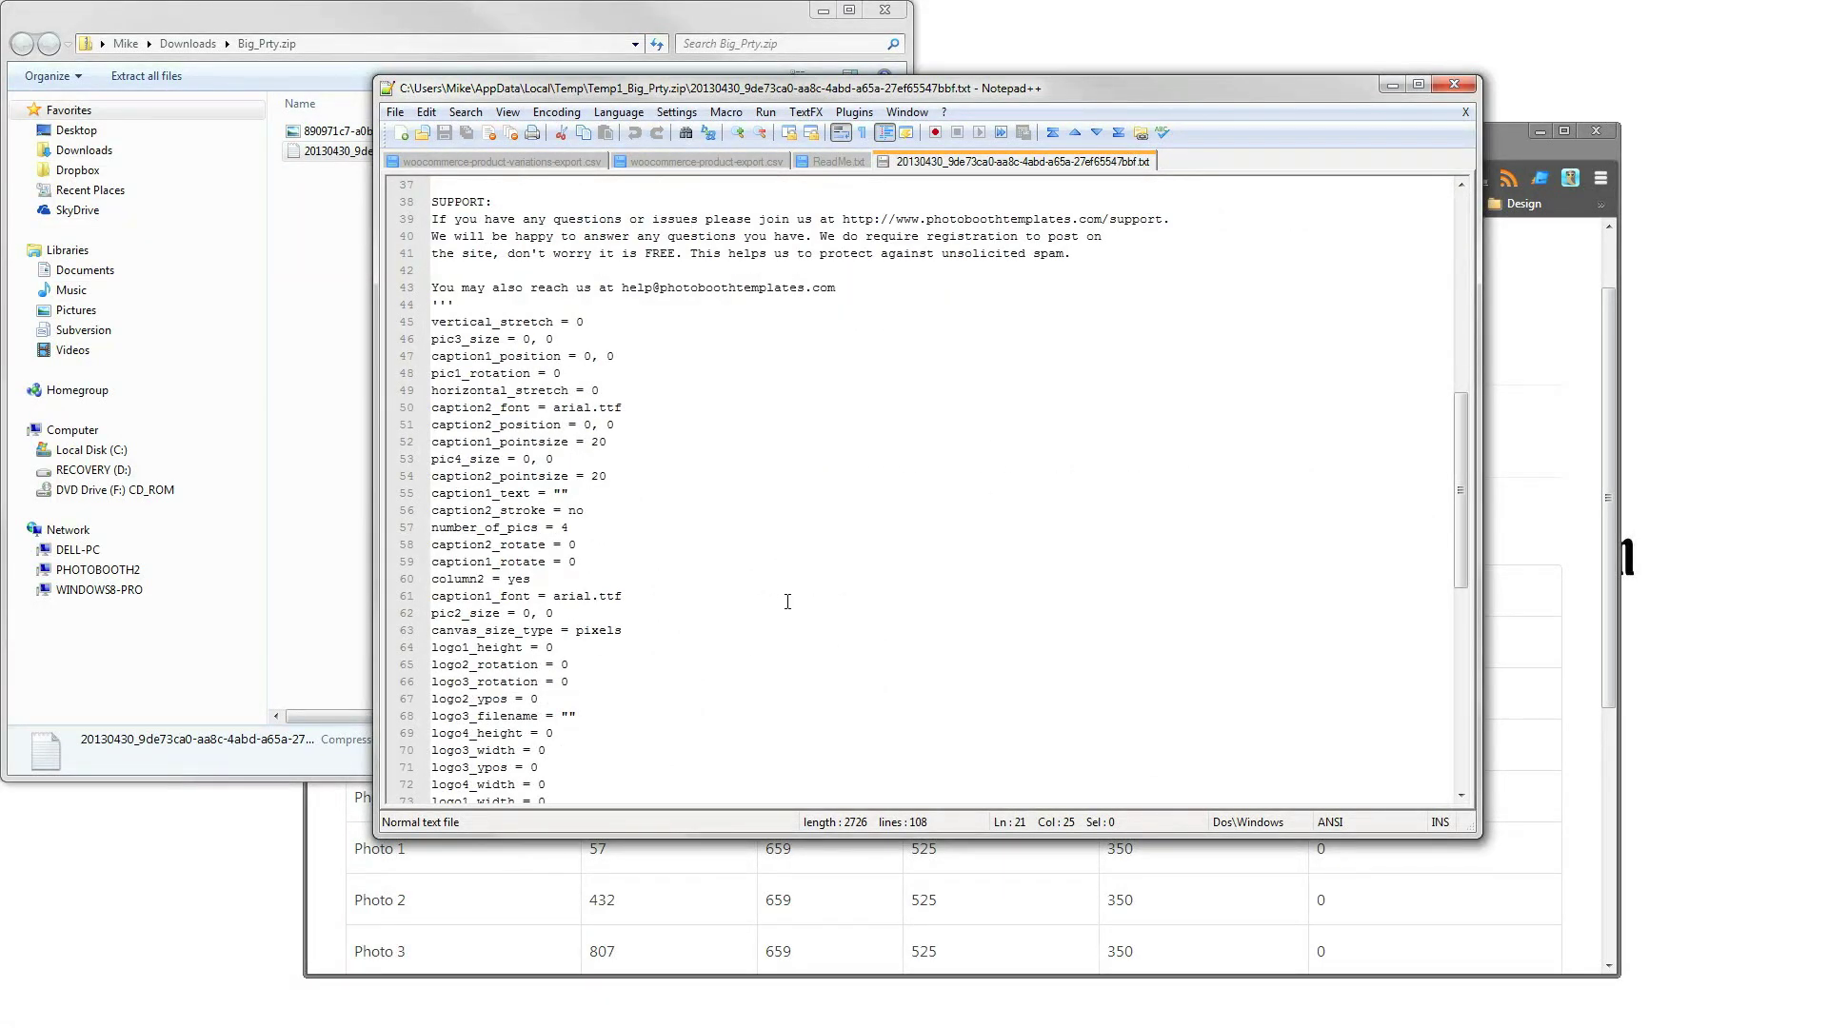
{"action": "left_click", "coordinate": [1454, 84]}
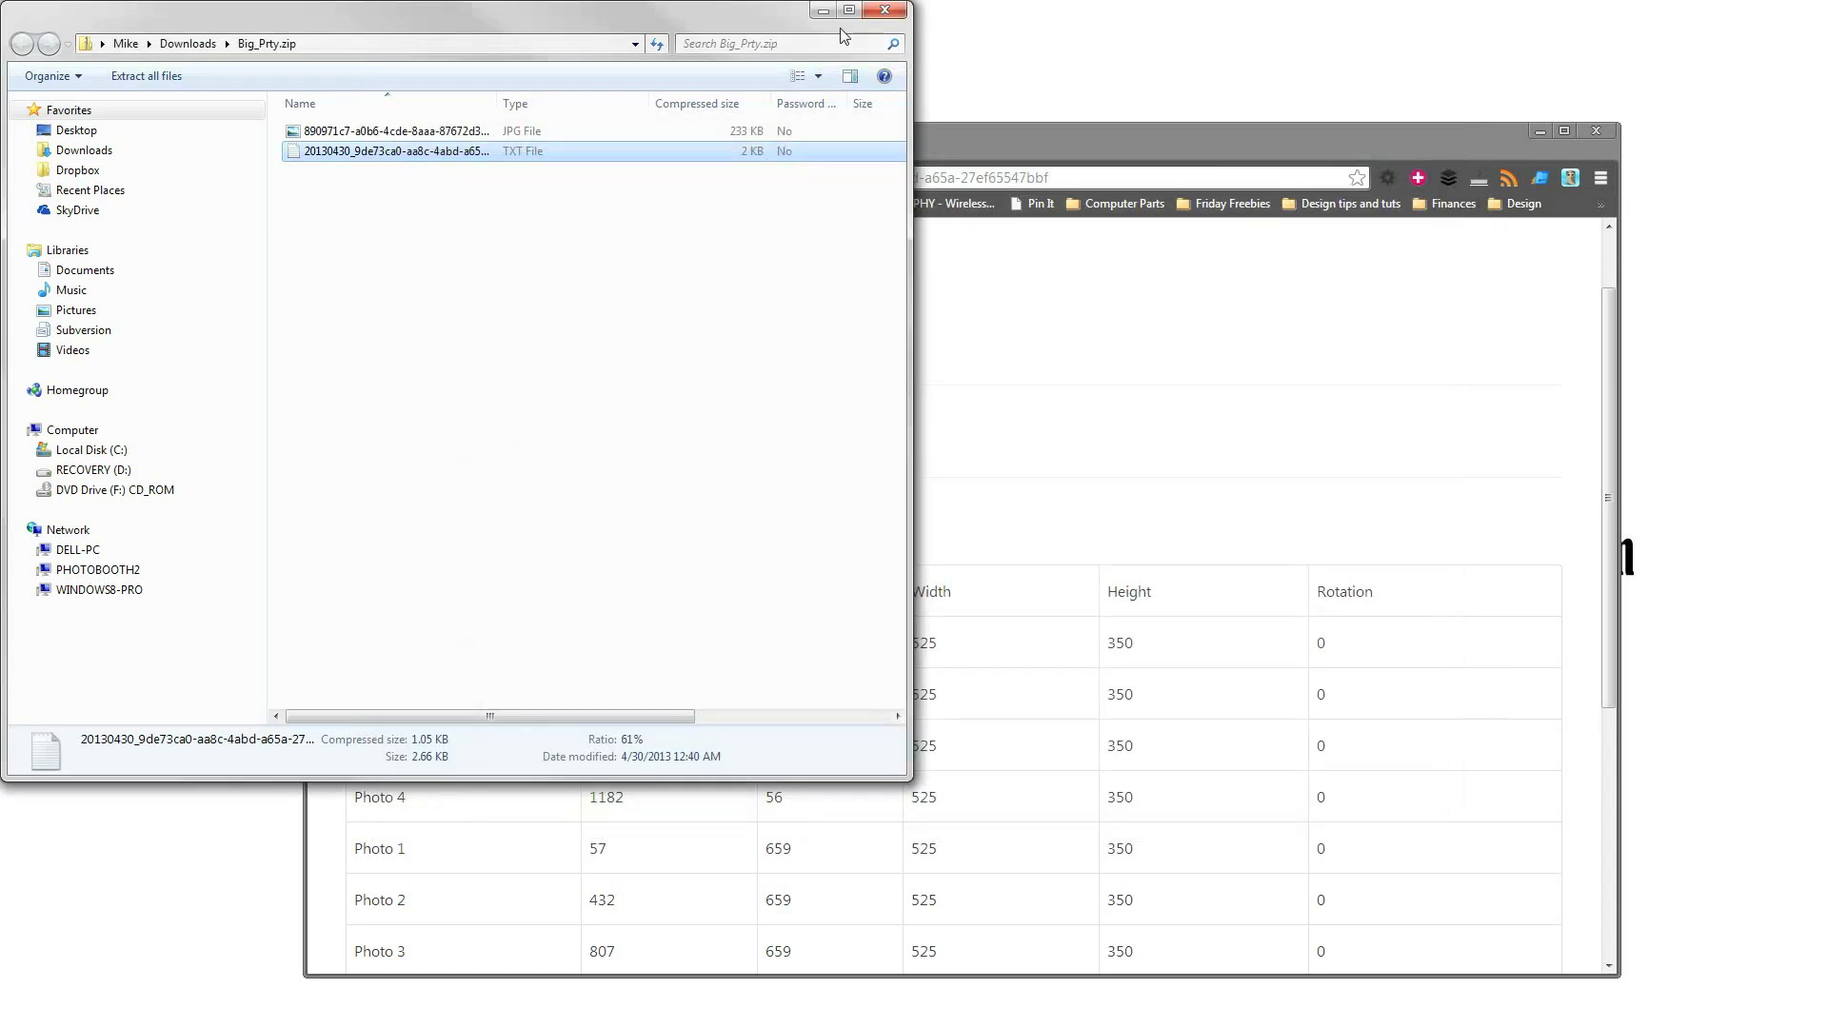
Close the zip listing, review the photo coordinates, then switch to the Dropbox BoothNinja folder.
{"action": "left_click", "coordinate": [884, 10]}
{"action": "scroll", "coordinate": [914, 514], "scroll_direction": "down", "scroll_amount": 2}
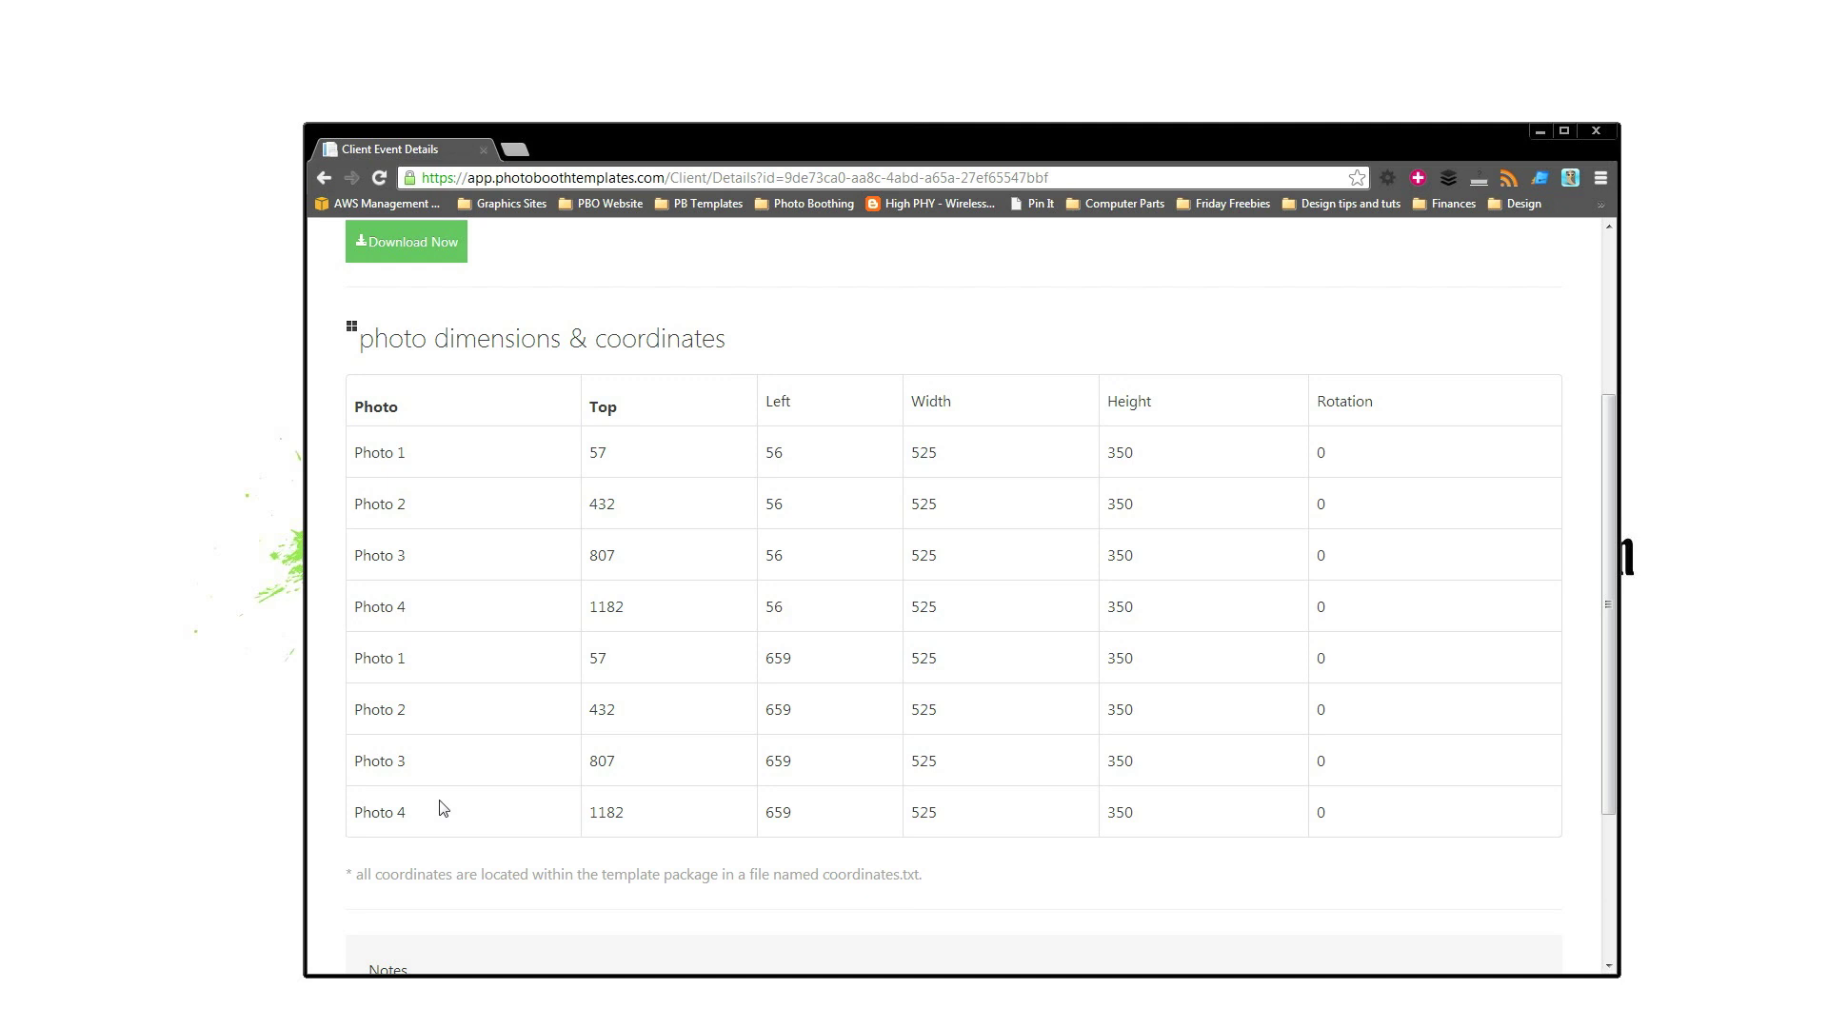
{"action": "scroll", "coordinate": [470, 383], "scroll_direction": "up", "scroll_amount": 3}
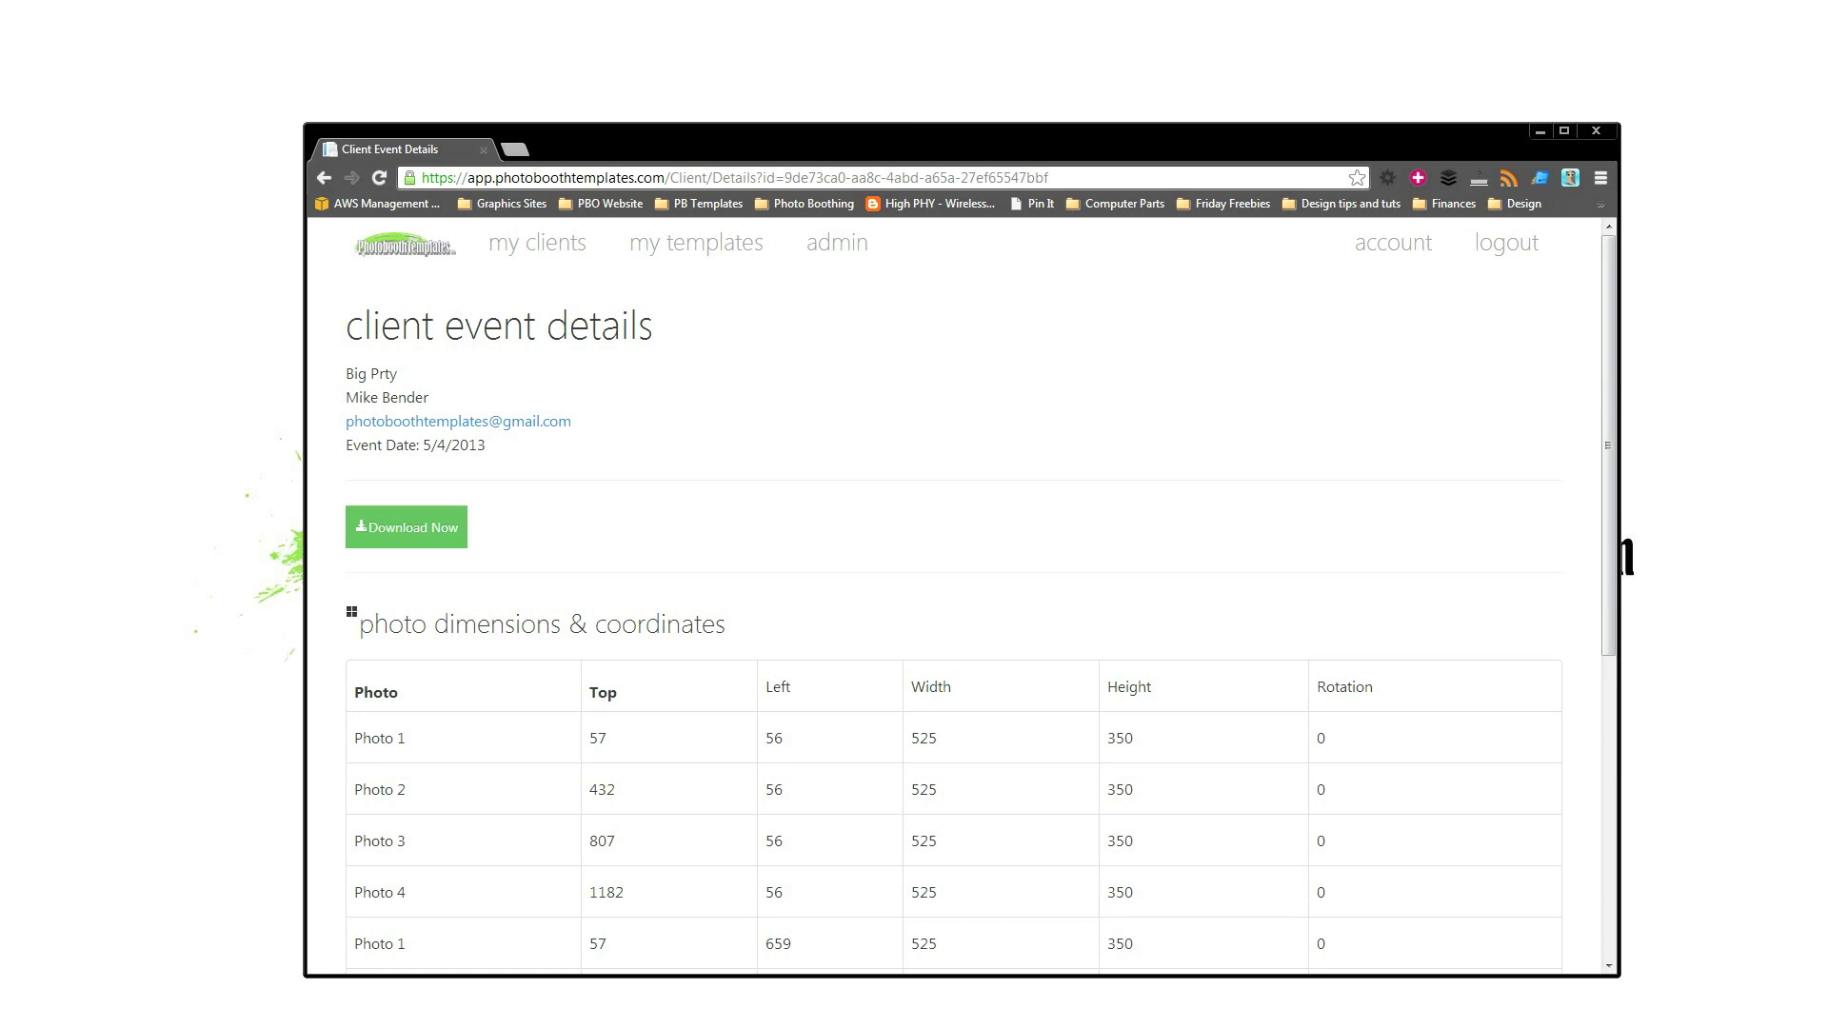
{"action": "key", "text": "alt+Tab"}
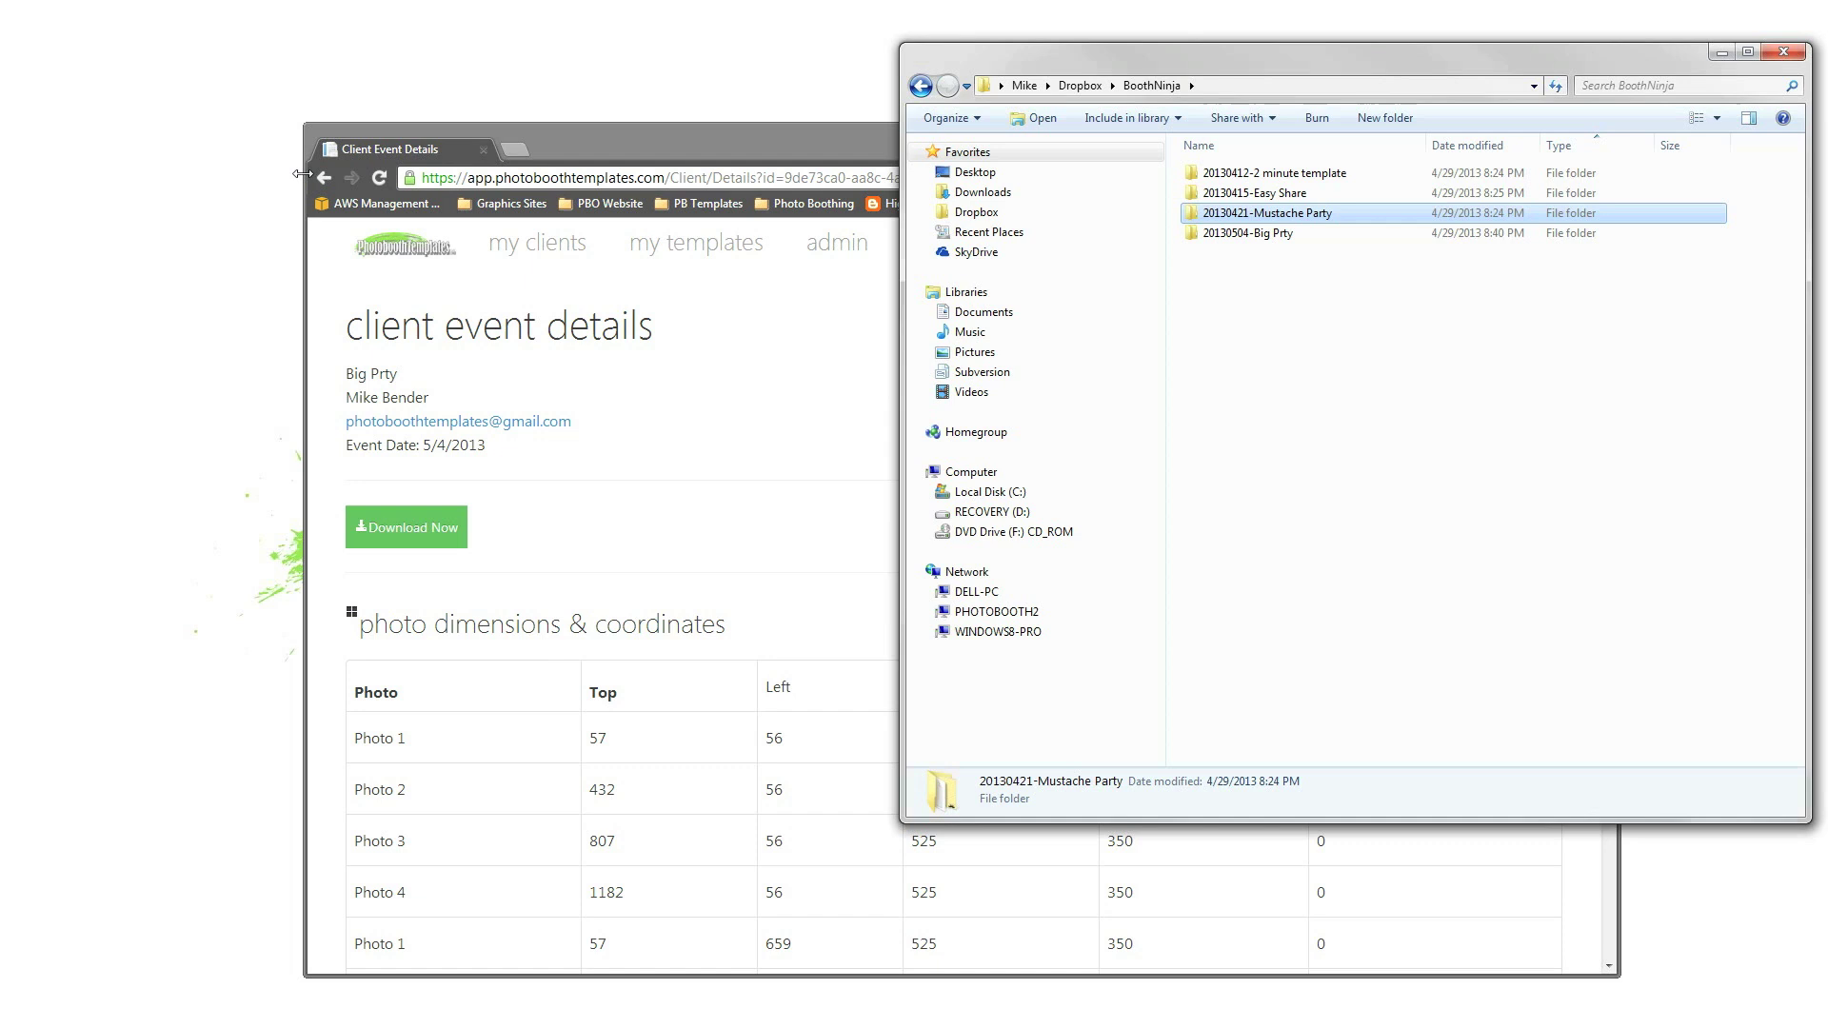
Open the 20130504-Big Prty folder and select the synced template JPG.
{"action": "double_click", "coordinate": [1247, 234]}
{"action": "left_click", "coordinate": [1240, 221]}
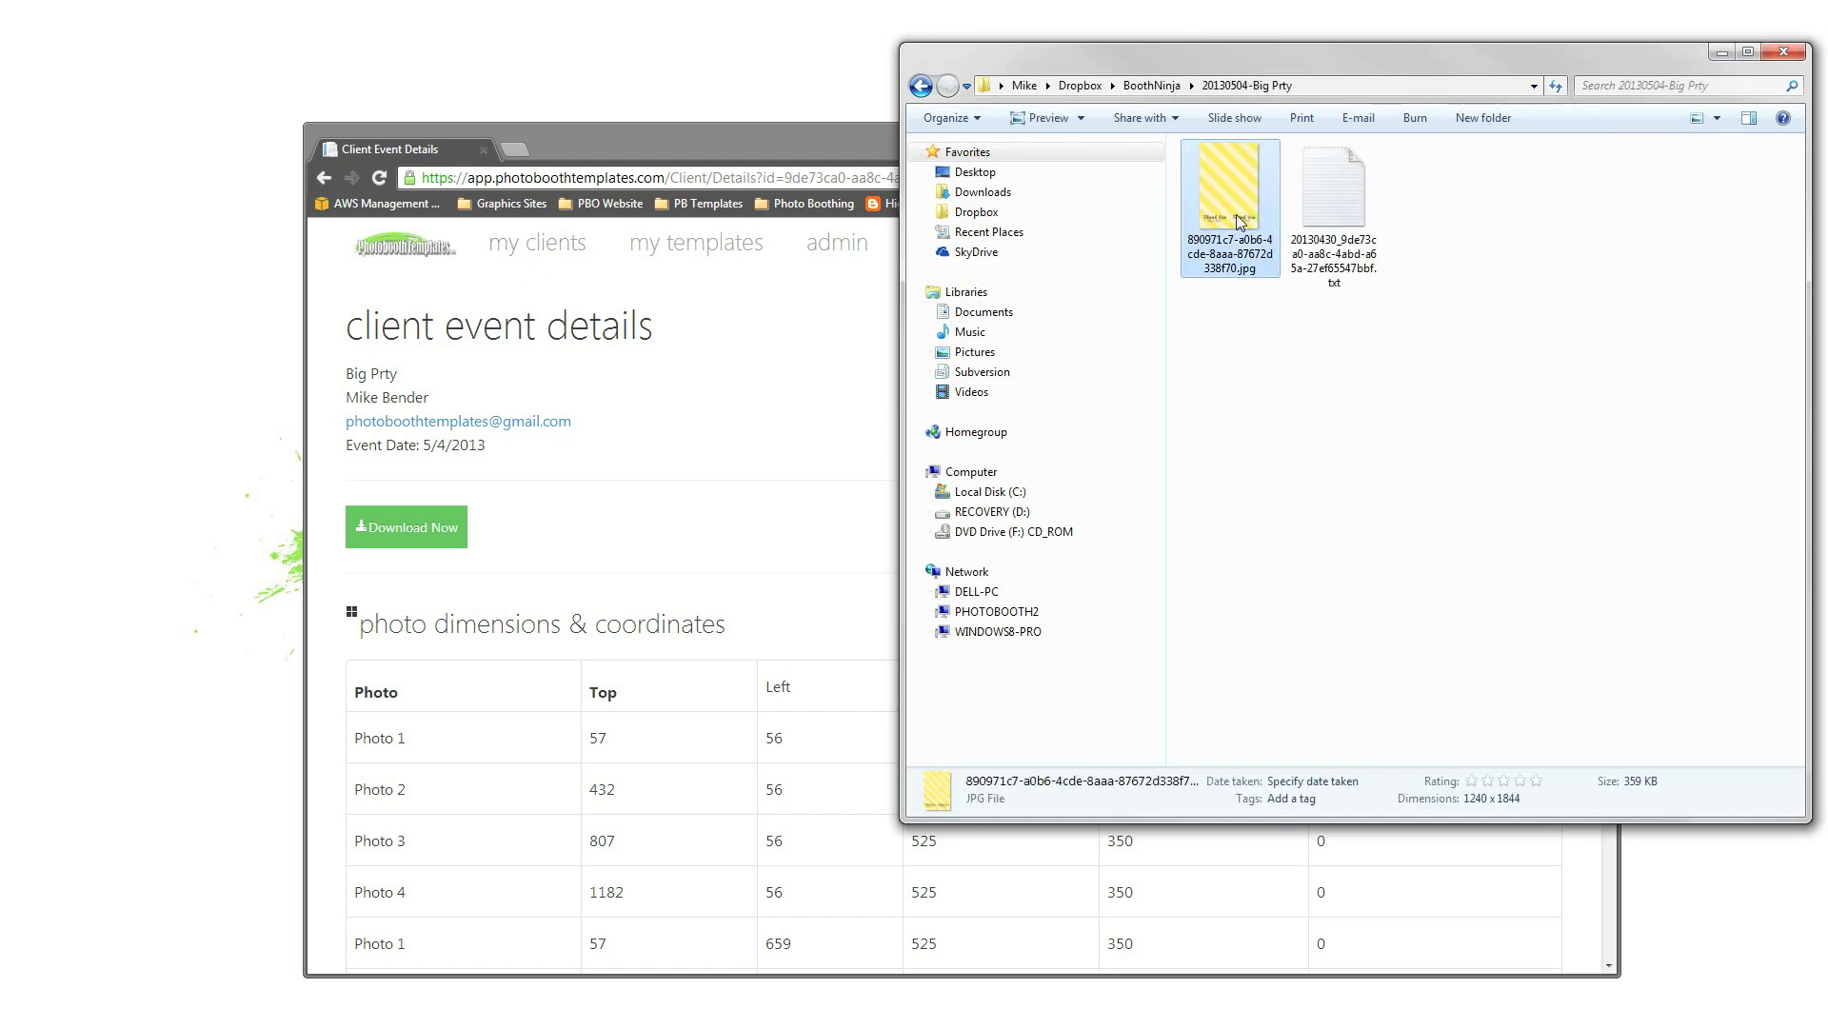